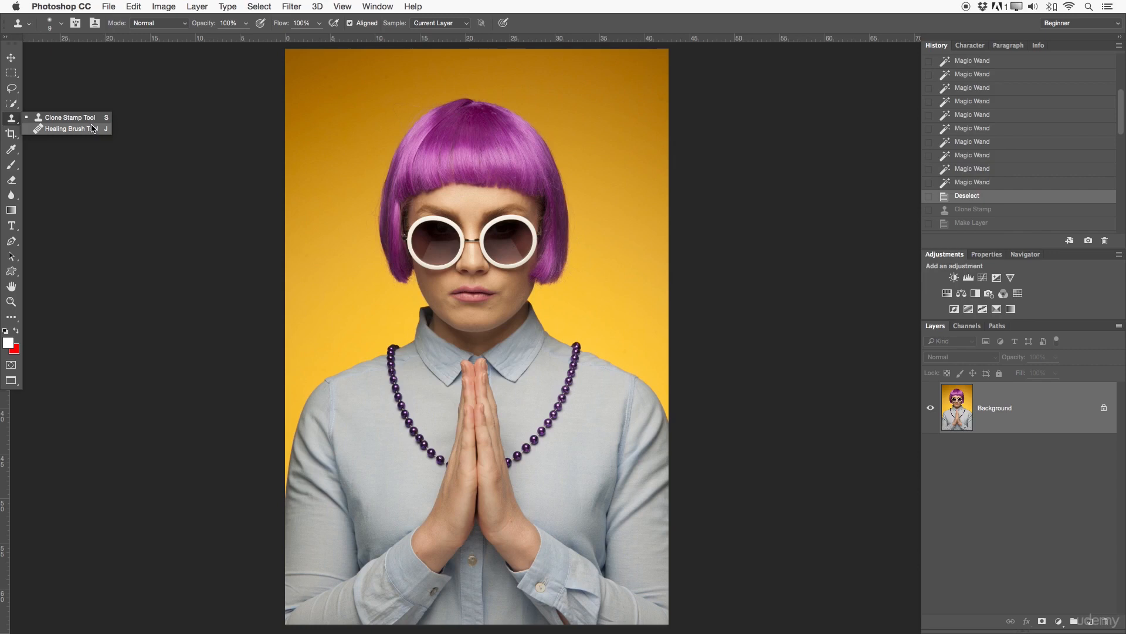
# Step: Select the Clone Stamp tool and set its brush size to 100 px for retouching around the mouth
pyautogui.click(76, 119)
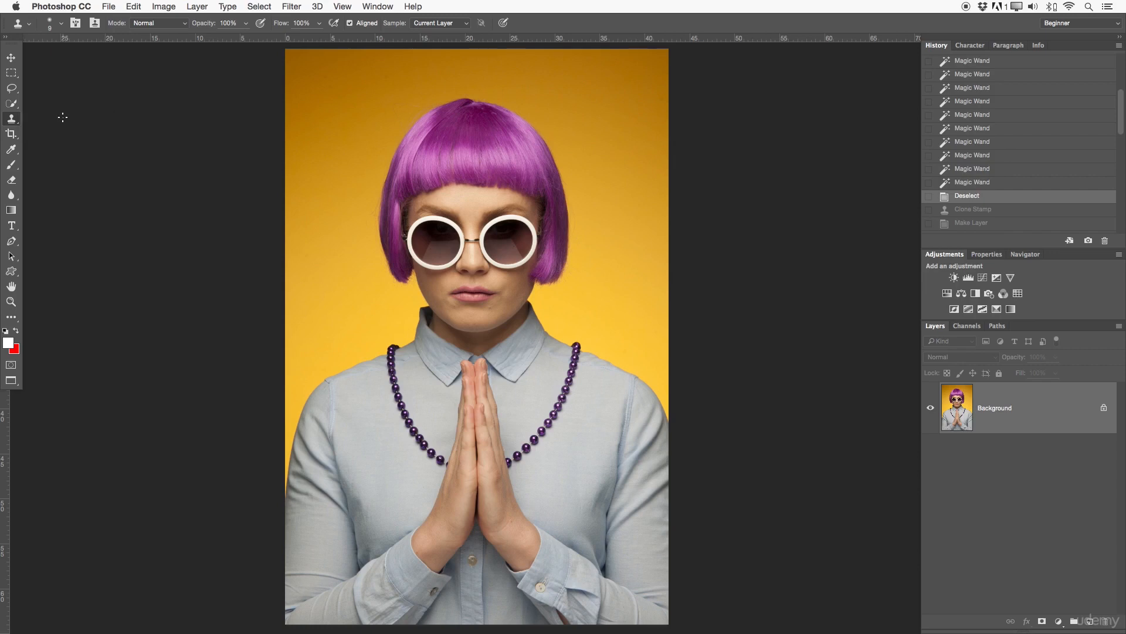
pyautogui.press('z')
pyautogui.moveTo(484, 282)
pyautogui.mouseDown()
pyautogui.moveTo(555, 282)
pyautogui.moveTo(556, 259)
pyautogui.mouseUp()
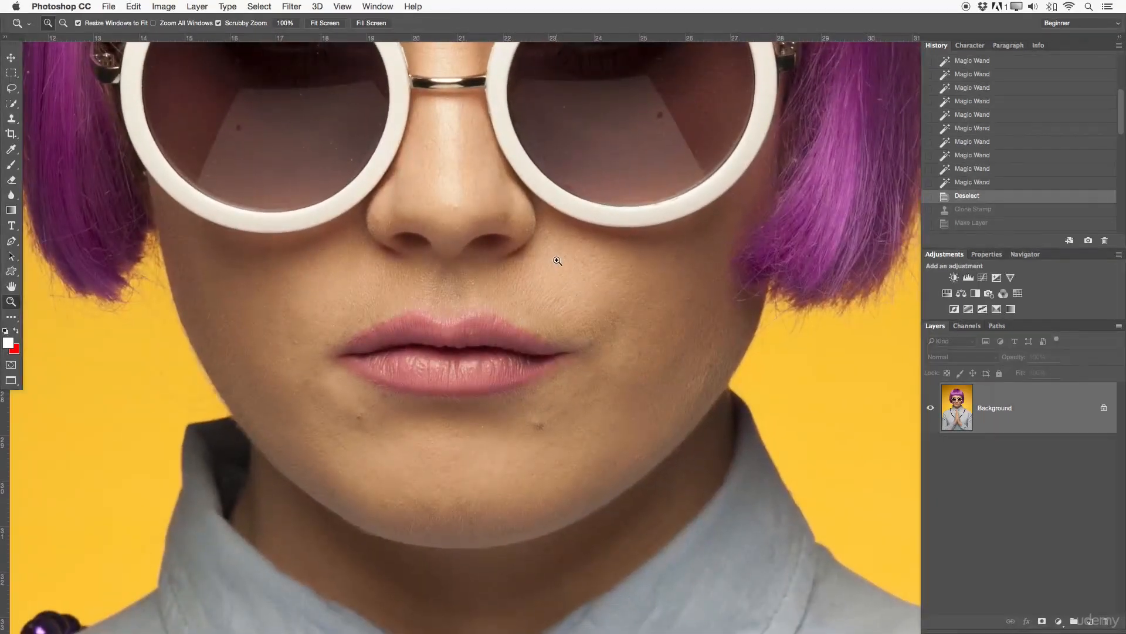
pyautogui.press('s')
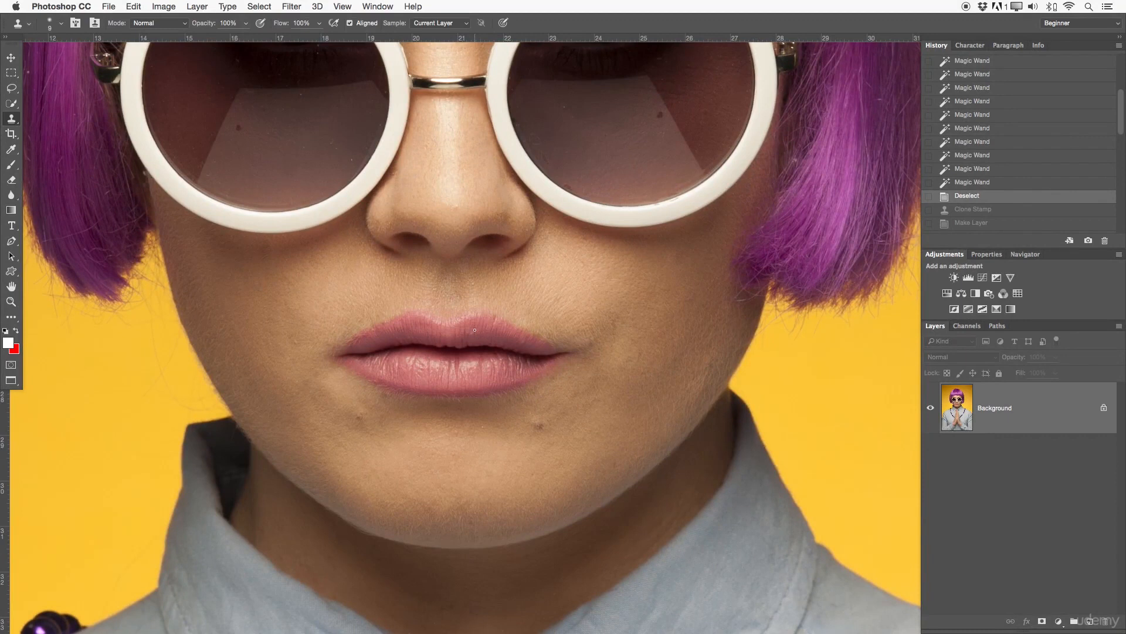
pyautogui.moveTo(536, 297)
pyautogui.mouseDown()
pyautogui.moveTo(669, 317)
pyautogui.moveTo(554, 313)
pyautogui.moveTo(548, 307)
pyautogui.moveTo(649, 312)
pyautogui.moveTo(526, 299)
pyautogui.moveTo(586, 226)
pyautogui.moveTo(569, 578)
pyautogui.moveTo(576, 189)
pyautogui.moveTo(586, 415)
pyautogui.moveTo(581, 136)
pyautogui.moveTo(553, 486)
pyautogui.moveTo(554, 185)
pyautogui.moveTo(553, 415)
pyautogui.moveTo(548, 375)
pyautogui.mouseUp()
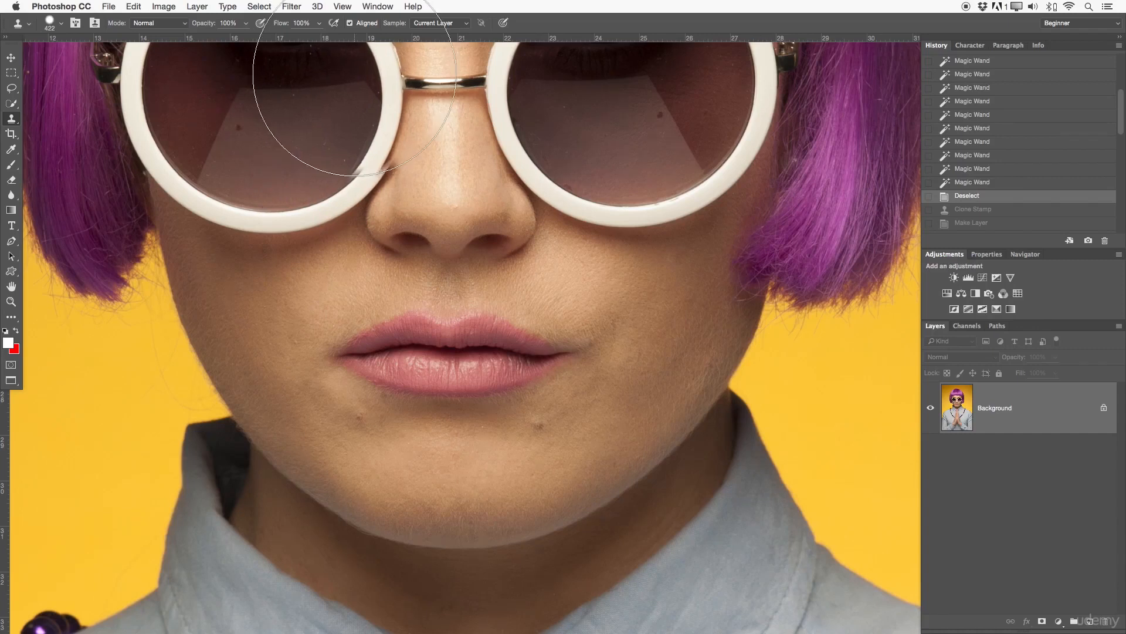
pyautogui.press('[')
pyautogui.press('[')
pyautogui.press('[')
pyautogui.press('[')
pyautogui.press('[')
pyautogui.press('[')
pyautogui.press('[')
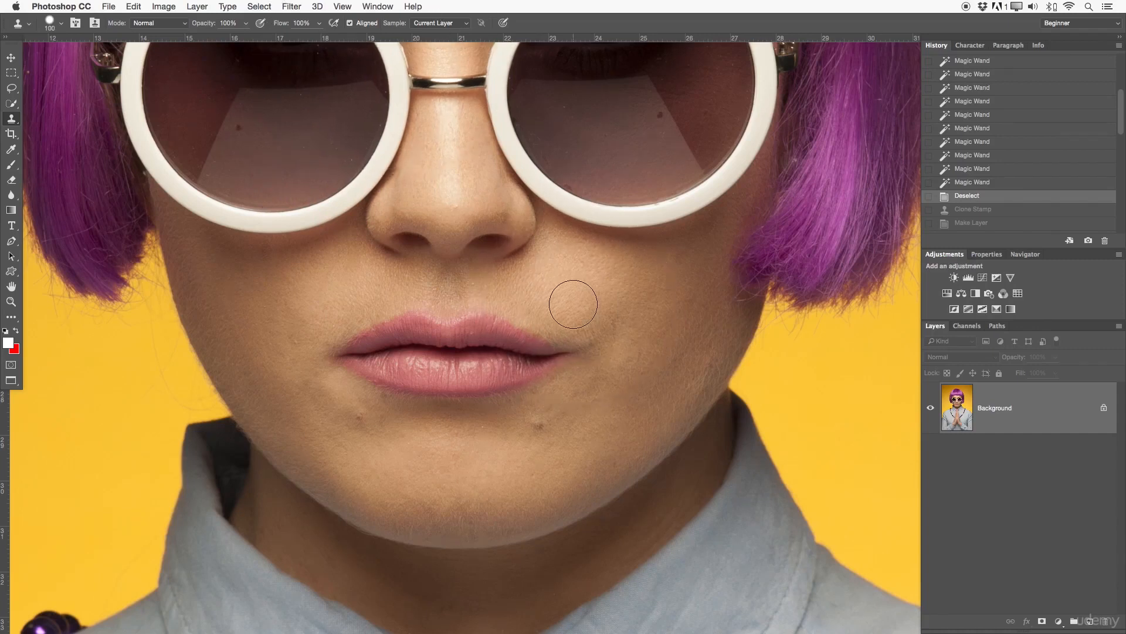
# Step: Reduce the Clone Stamp brush to 50 px to suit the small mole below the mouth
pyautogui.moveTo(607, 374); pyautogui.dragTo(615, 328)
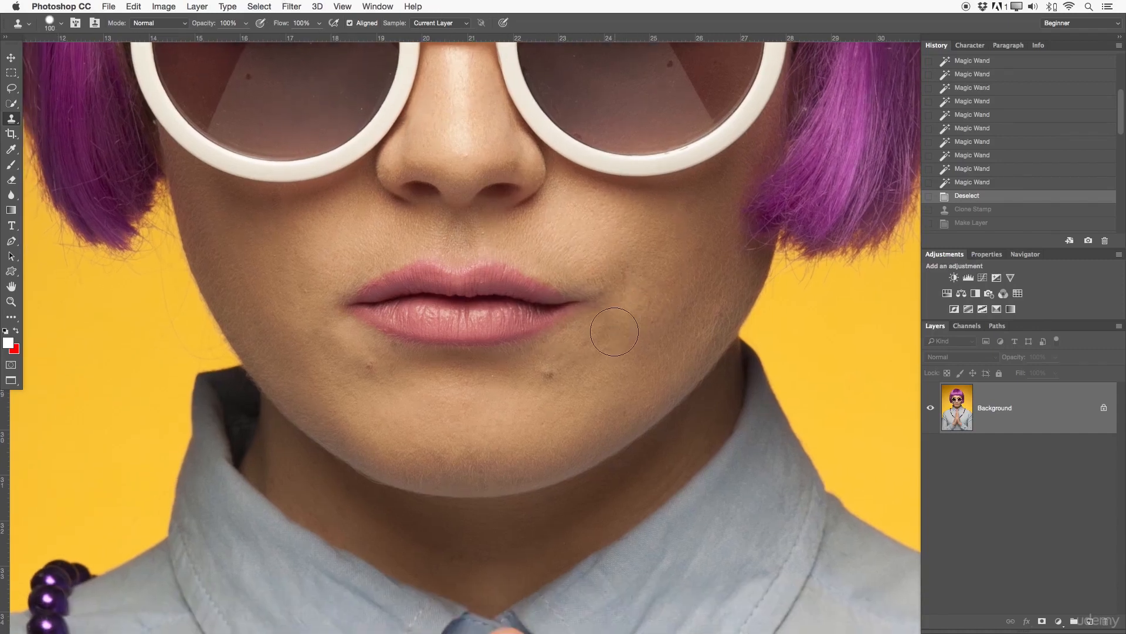
pyautogui.click(587, 347)
pyautogui.press('Return')
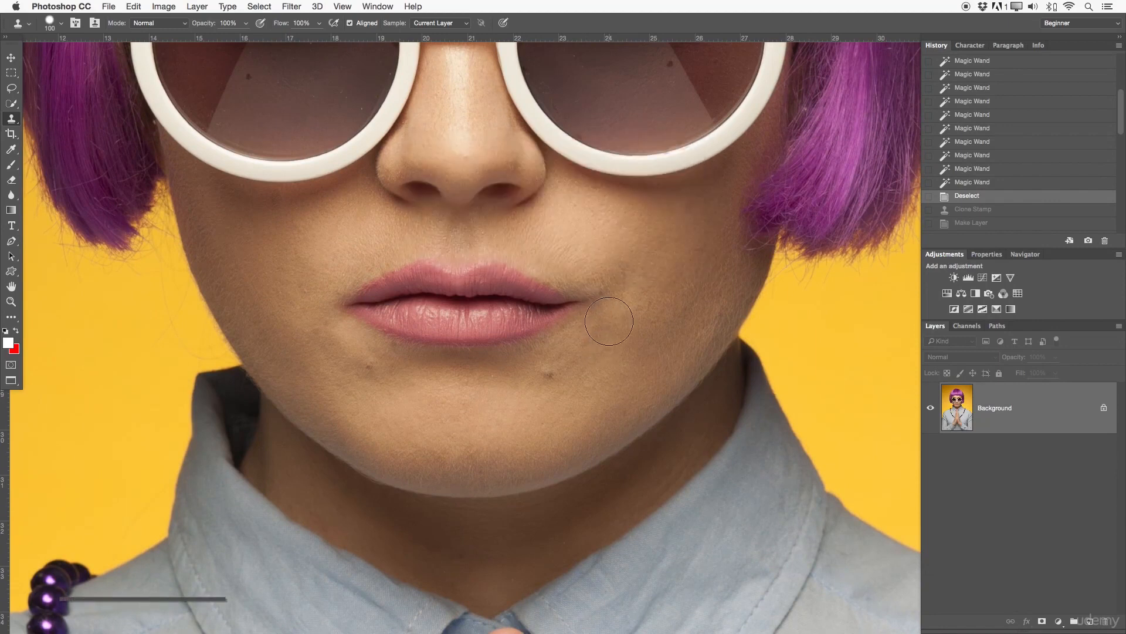
pyautogui.press('z')
pyautogui.click(596, 352)
pyautogui.moveTo(590, 353); pyautogui.dragTo(578, 349)
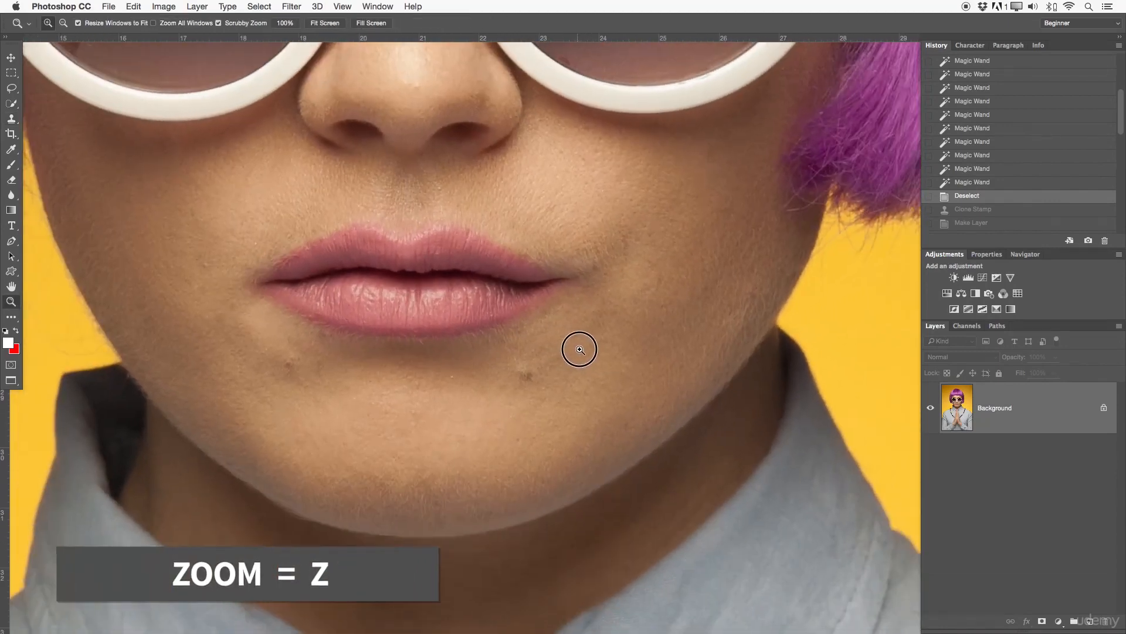
pyautogui.click(515, 356)
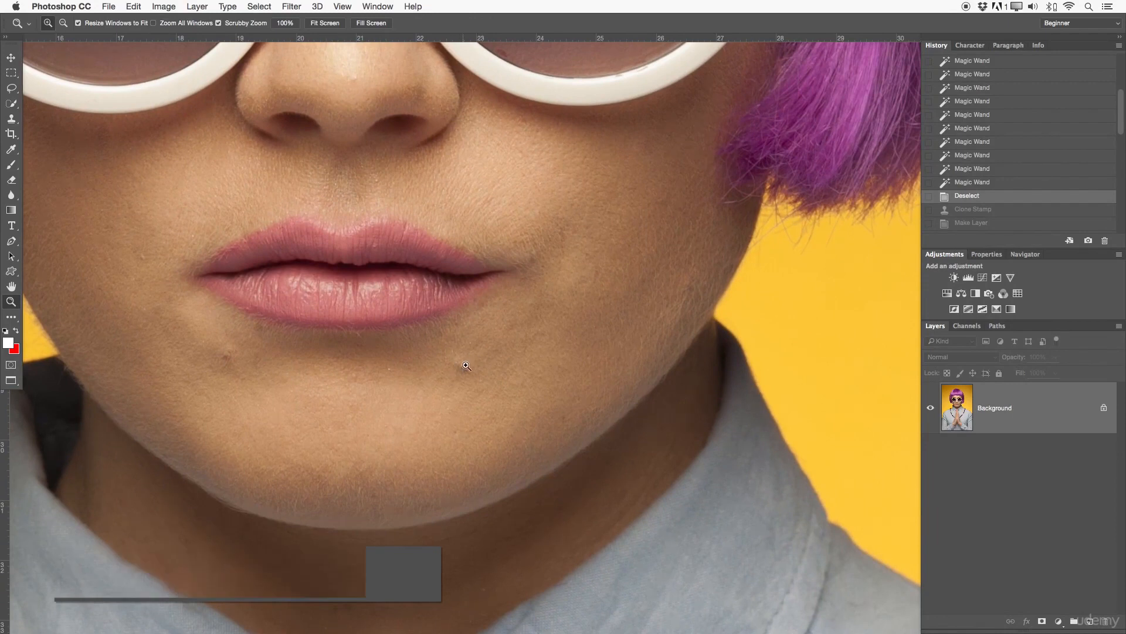
pyautogui.press('s')
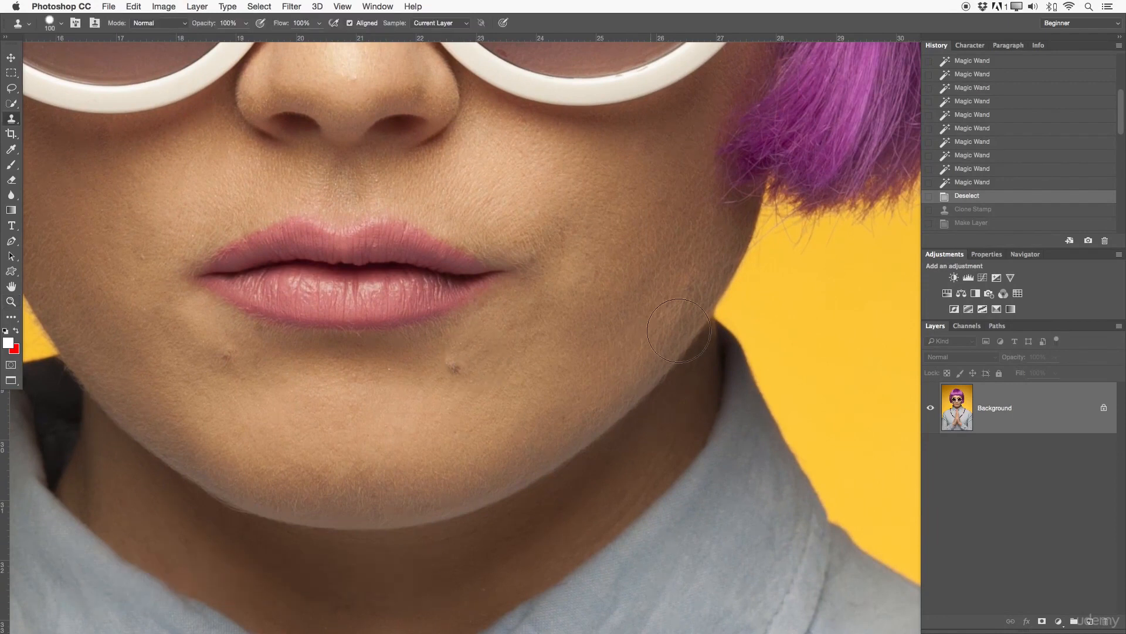
pyautogui.press('[')
pyautogui.press('[')
pyautogui.press('[')
pyautogui.press('[')
pyautogui.press('[')
# Step: Try cloning the yellow background over the mole below the mouth's right corner, and undo that stamp
pyautogui.press('alt')
pyautogui.press('alt')
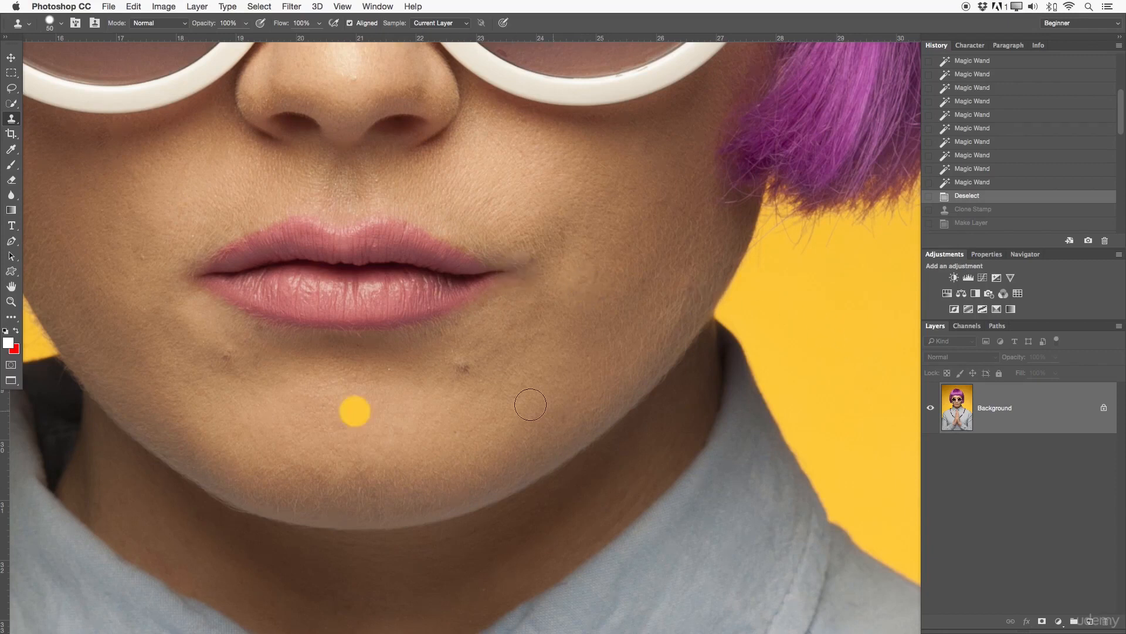
pyautogui.click(462, 366)
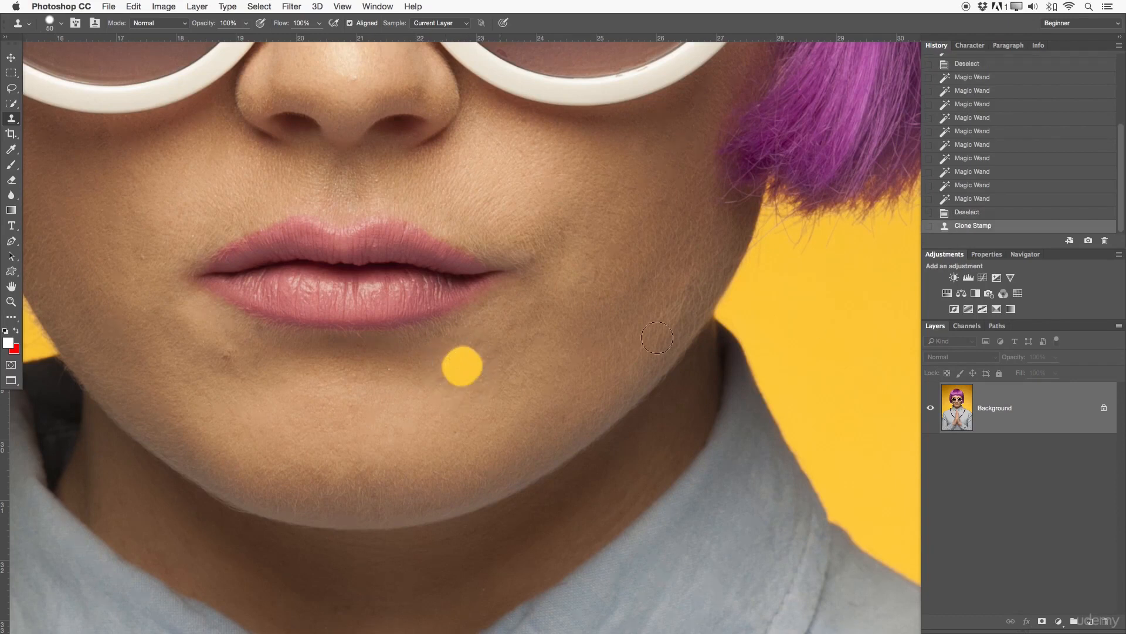
pyautogui.press('super+z')
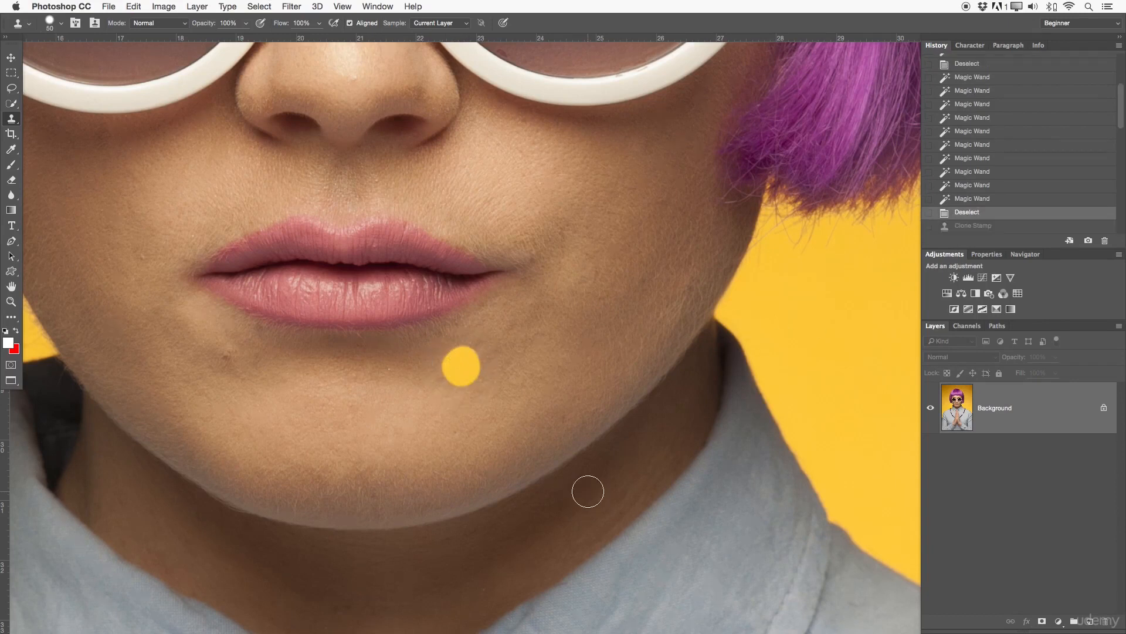
# Step: With the Healing Brush at 82 px, sample the yellow background and heal the mole below the mouth's right corner
pyautogui.moveTo(8, 122); pyautogui.dragTo(35, 124)
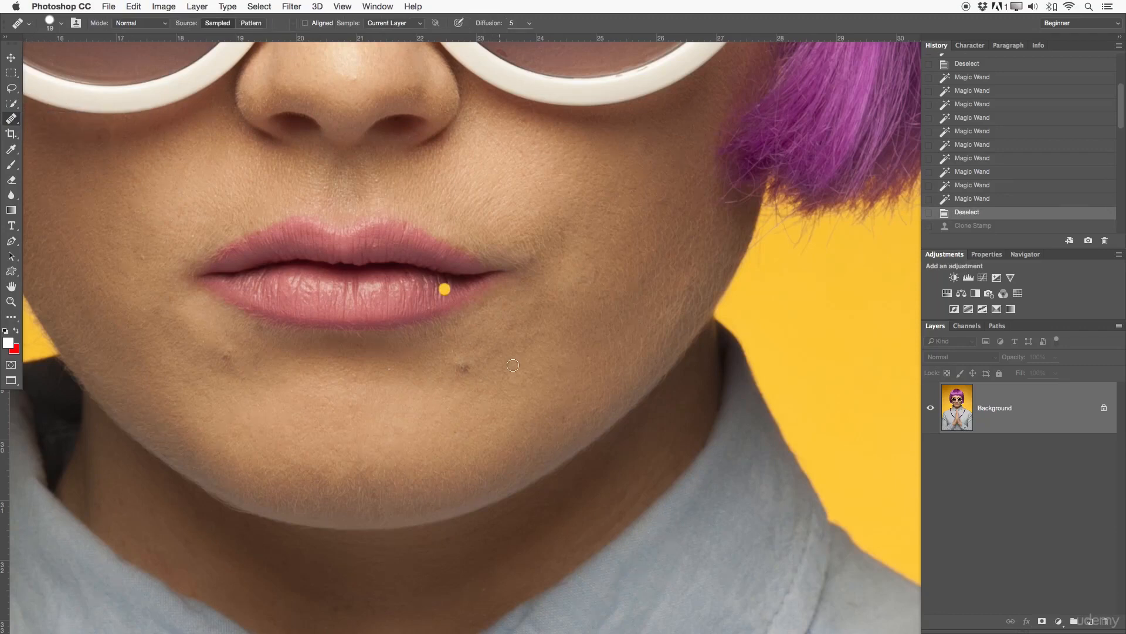
pyautogui.moveTo(573, 335)
pyautogui.mouseDown()
pyautogui.moveTo(595, 332)
pyautogui.moveTo(594, 287)
pyautogui.mouseUp()
pyautogui.keyDown('alt'); pyautogui.click(811, 306); pyautogui.keyUp('alt')
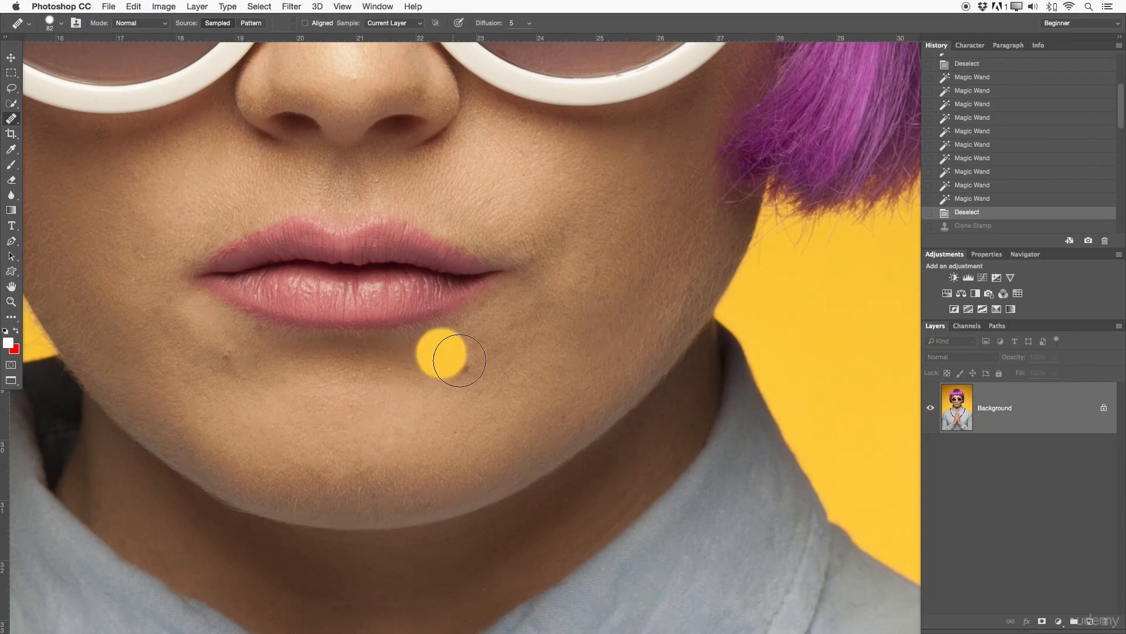
pyautogui.moveTo(459, 364); pyautogui.dragTo(465, 363)
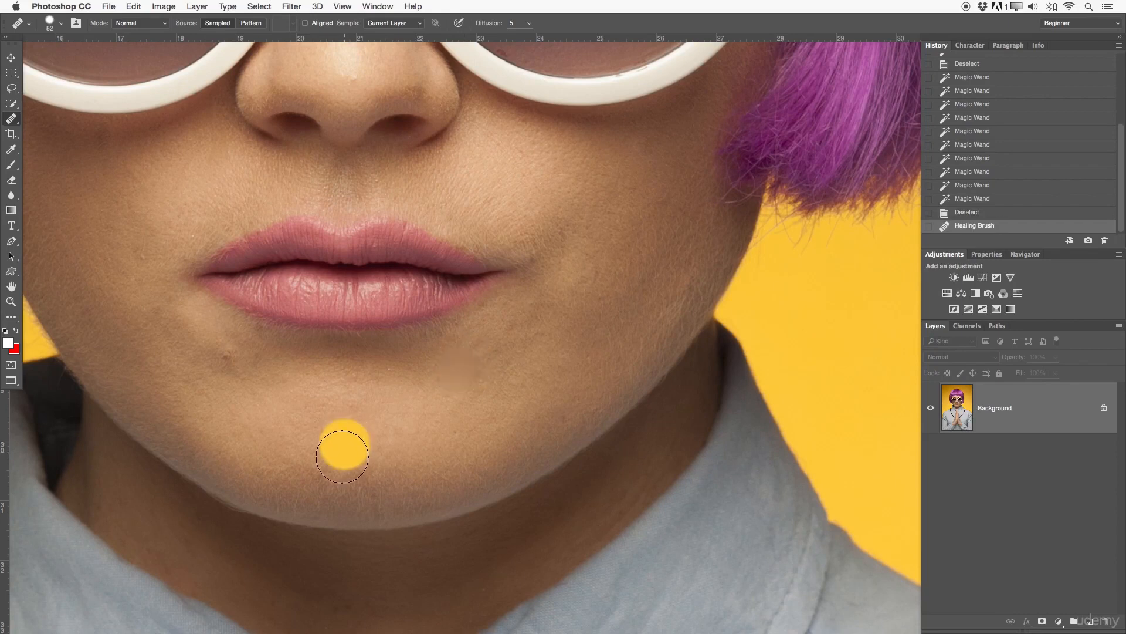
pyautogui.press('v')
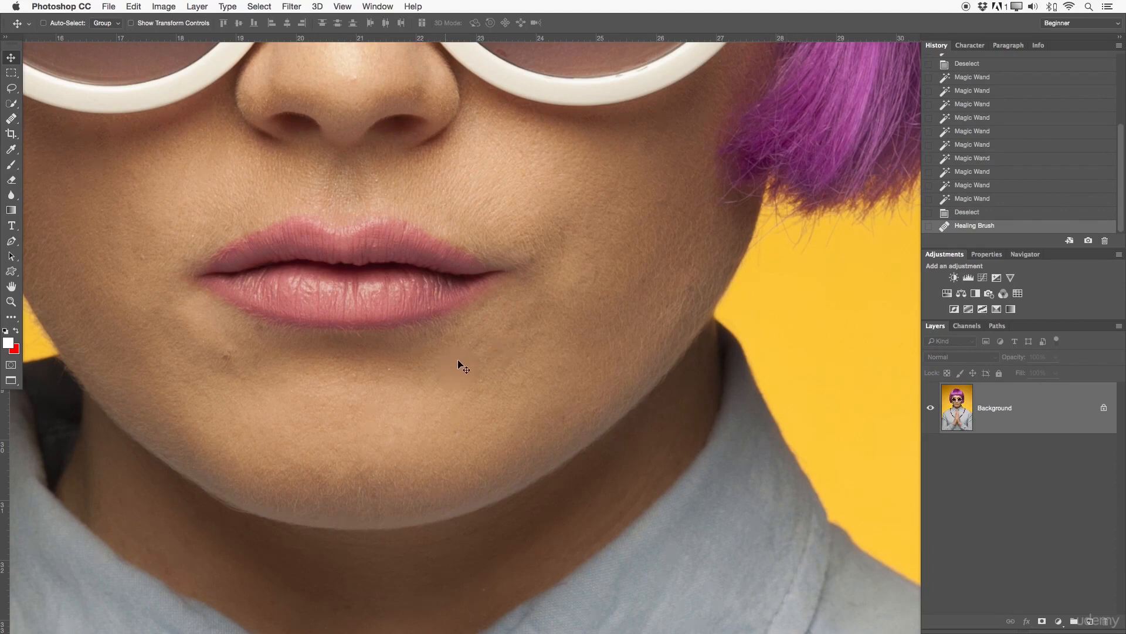
# Step: Use the Clone Stamp to copy yellow background onto the skin below both corners of the mouth for comparison
pyautogui.press('s')
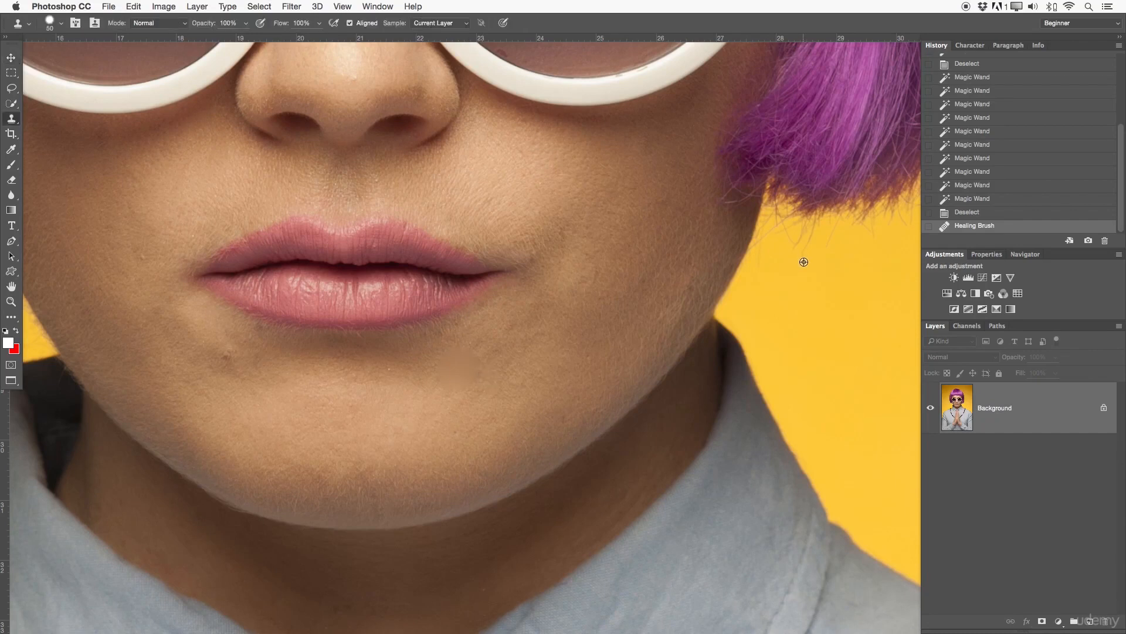
pyautogui.keyDown('alt'); pyautogui.click(786, 331); pyautogui.keyUp('alt')
pyautogui.click(513, 349)
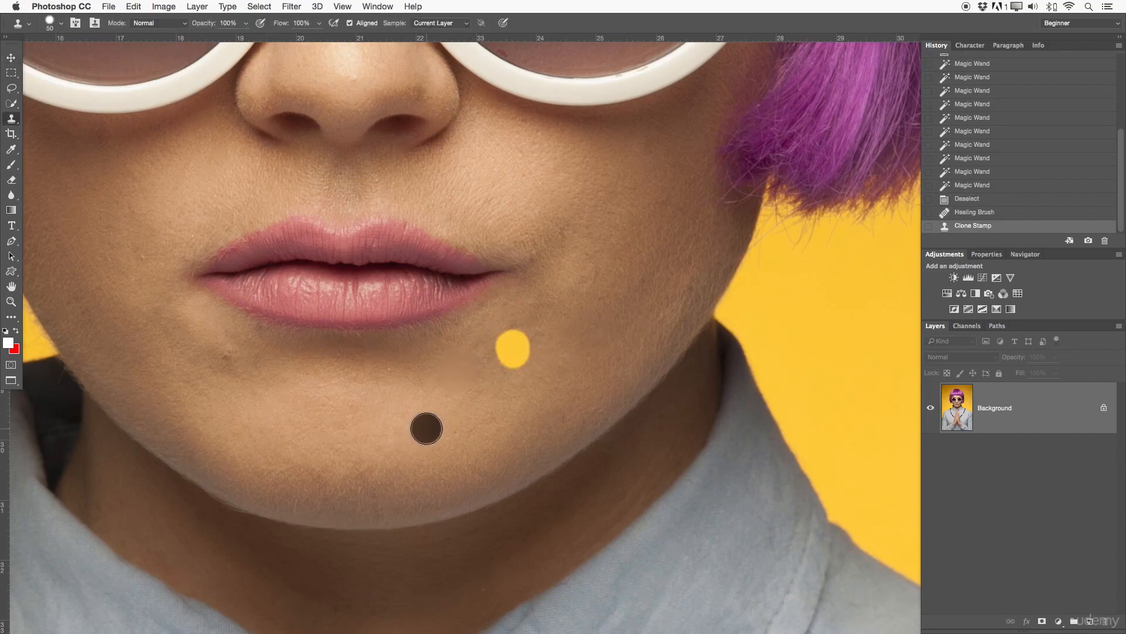
pyautogui.press('space')
pyautogui.moveTo(470, 367); pyautogui.dragTo(580, 354)
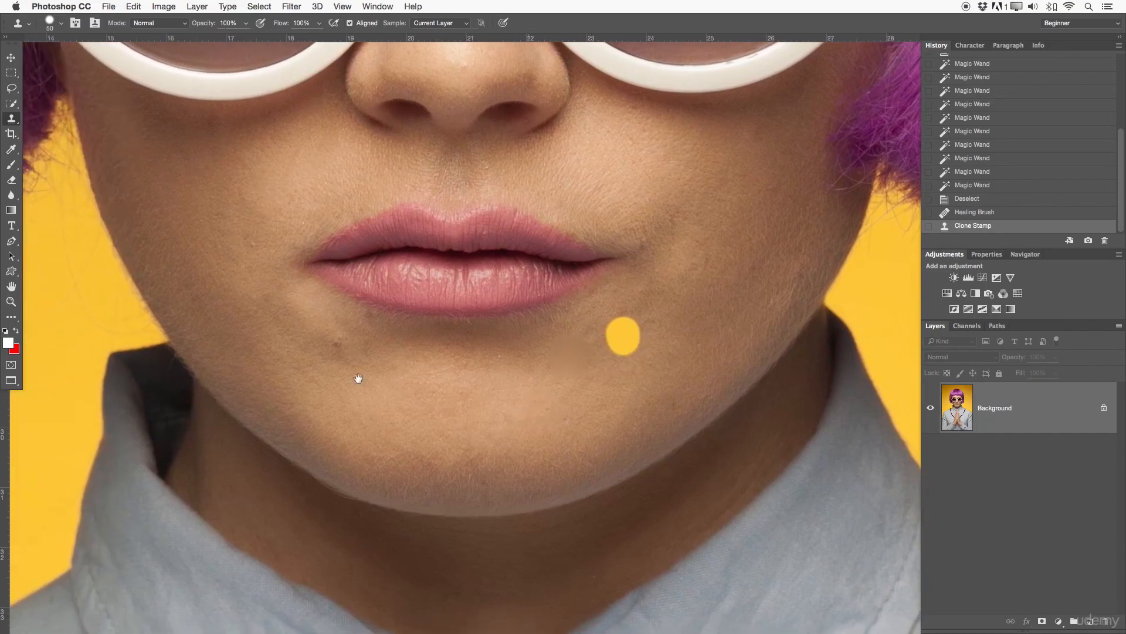
pyautogui.moveTo(397, 353); pyautogui.dragTo(451, 379)
pyautogui.click(397, 382)
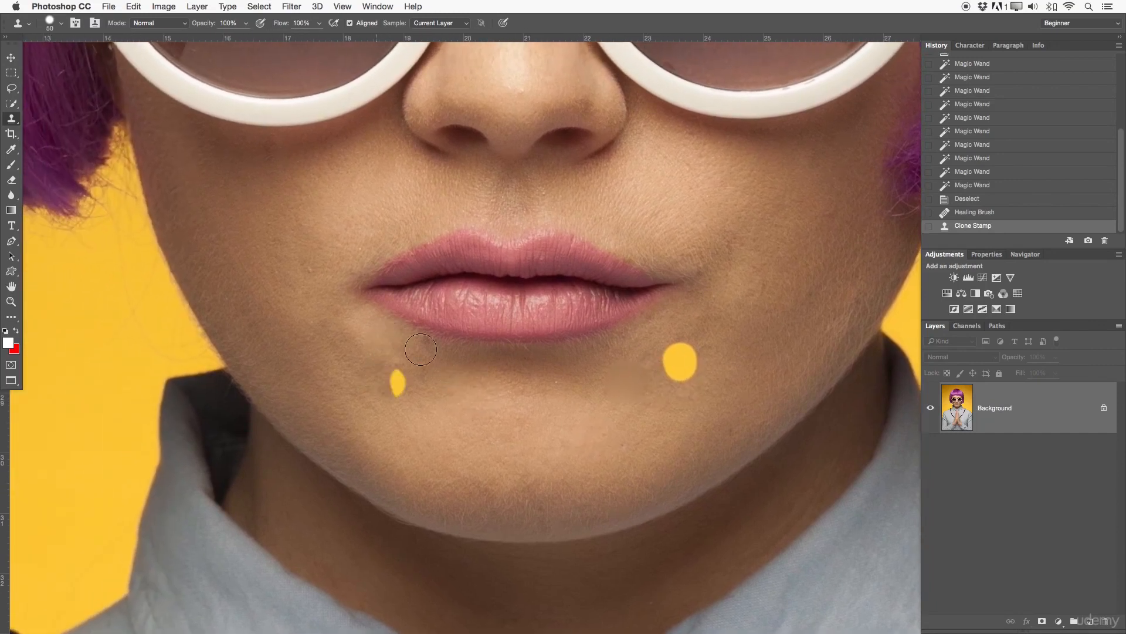
# Step: Switch to the Healing Brush for the mole below the mouth's left corner and set a softer 60 px tip
pyautogui.press('z')
pyautogui.click(416, 356)
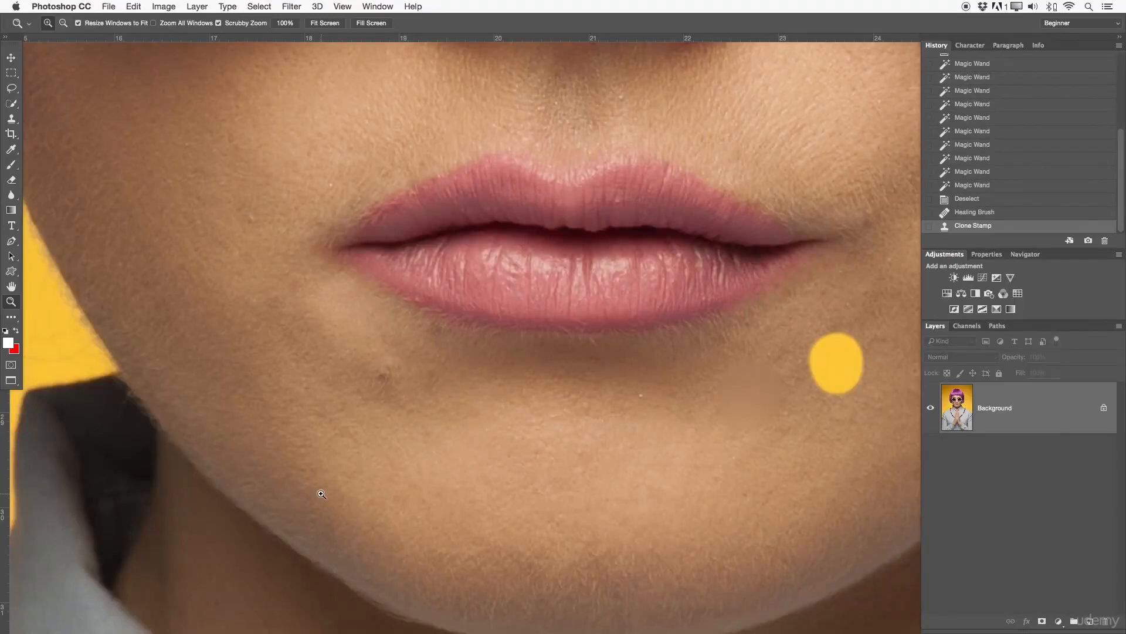
pyautogui.moveTo(11, 118); pyautogui.dragTo(41, 127)
pyautogui.press('[')
pyautogui.press('[')
pyautogui.press('[')
pyautogui.press('[')
pyautogui.press('[')
pyautogui.press('[')
pyautogui.press('[')
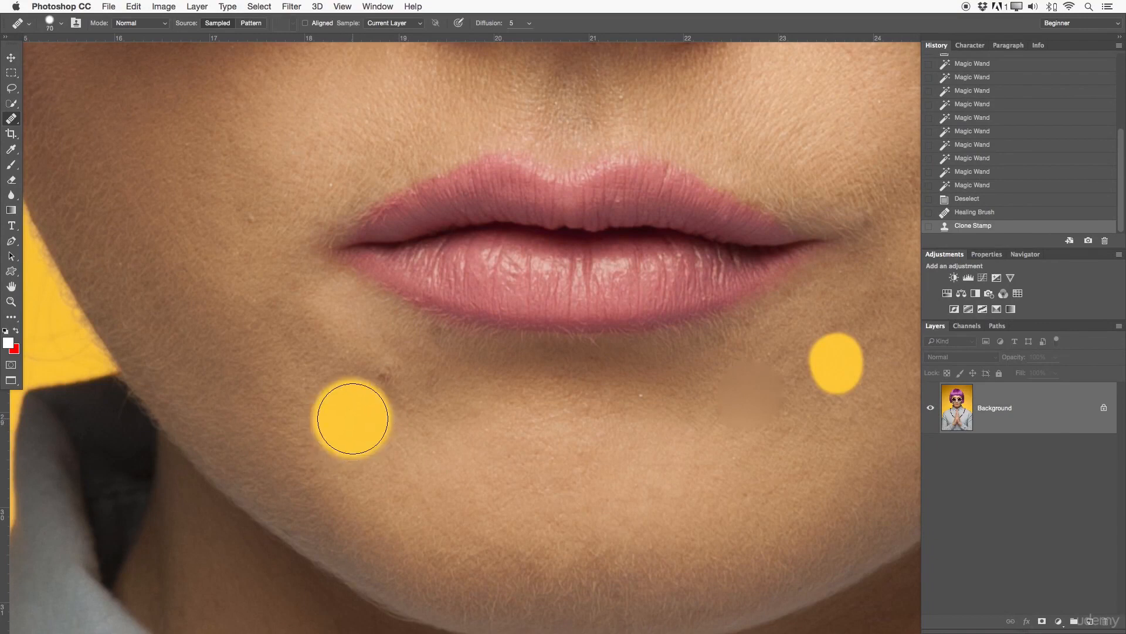
pyautogui.moveTo(312, 432)
pyautogui.mouseDown()
pyautogui.moveTo(360, 359)
pyautogui.moveTo(359, 206)
pyautogui.mouseUp()
pyautogui.press('[')
pyautogui.press('[')
pyautogui.press('[')
pyautogui.press('[')
pyautogui.press('[')
pyautogui.press('[')
pyautogui.press('[')
# Step: Sample clear skin nearby and heal the mole below the mouth's left corner and the dark spot on the chin
pyautogui.click(334, 420)
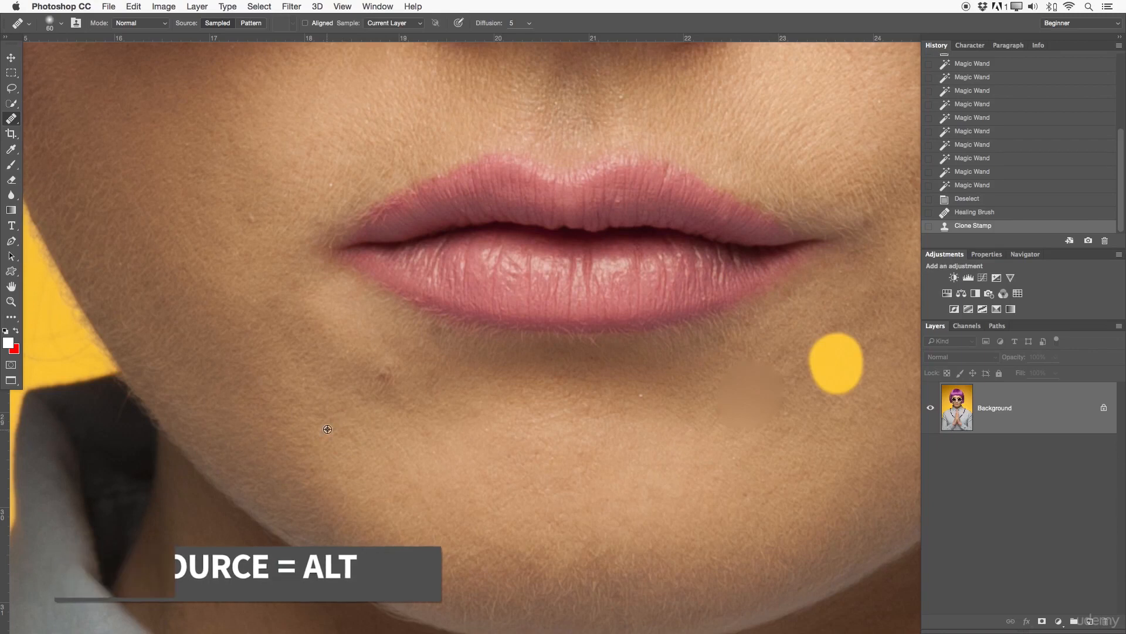
pyautogui.keyDown('alt'); pyautogui.click(378, 367); pyautogui.keyUp('alt')
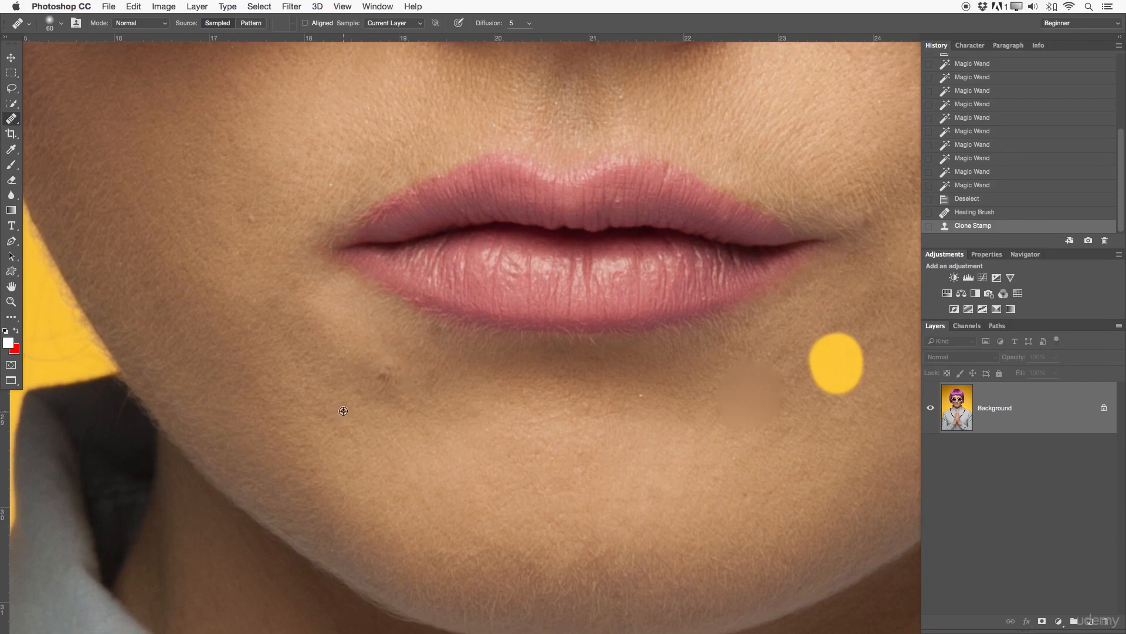
pyautogui.moveTo(388, 369)
pyautogui.mouseDown()
pyautogui.moveTo(375, 385)
pyautogui.moveTo(390, 384)
pyautogui.mouseUp()
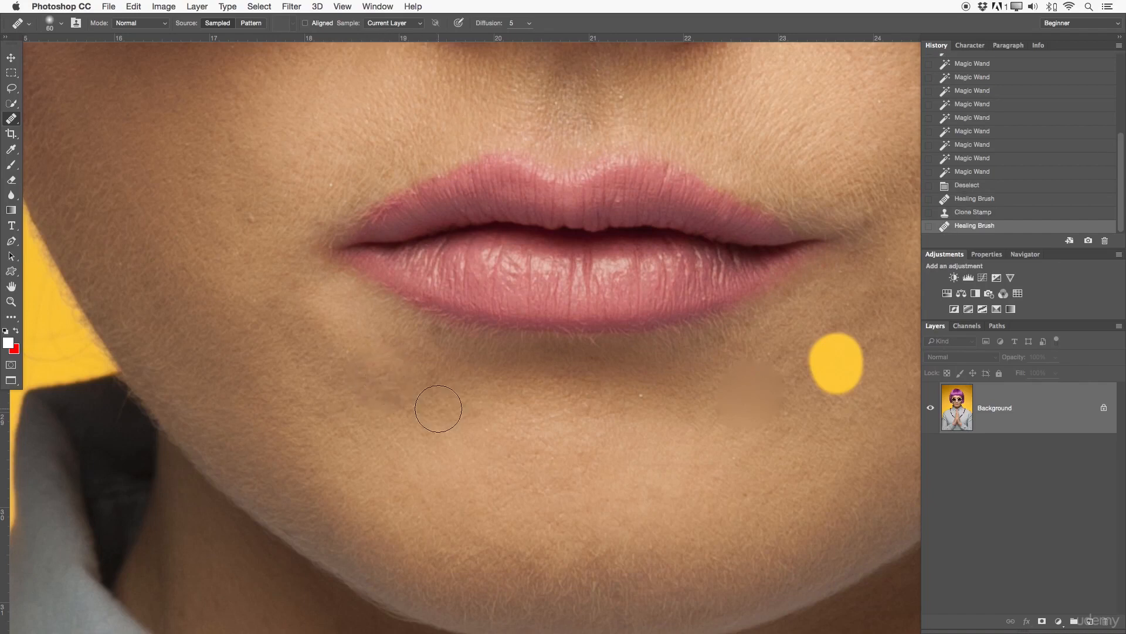
pyautogui.moveTo(370, 380); pyautogui.dragTo(377, 372)
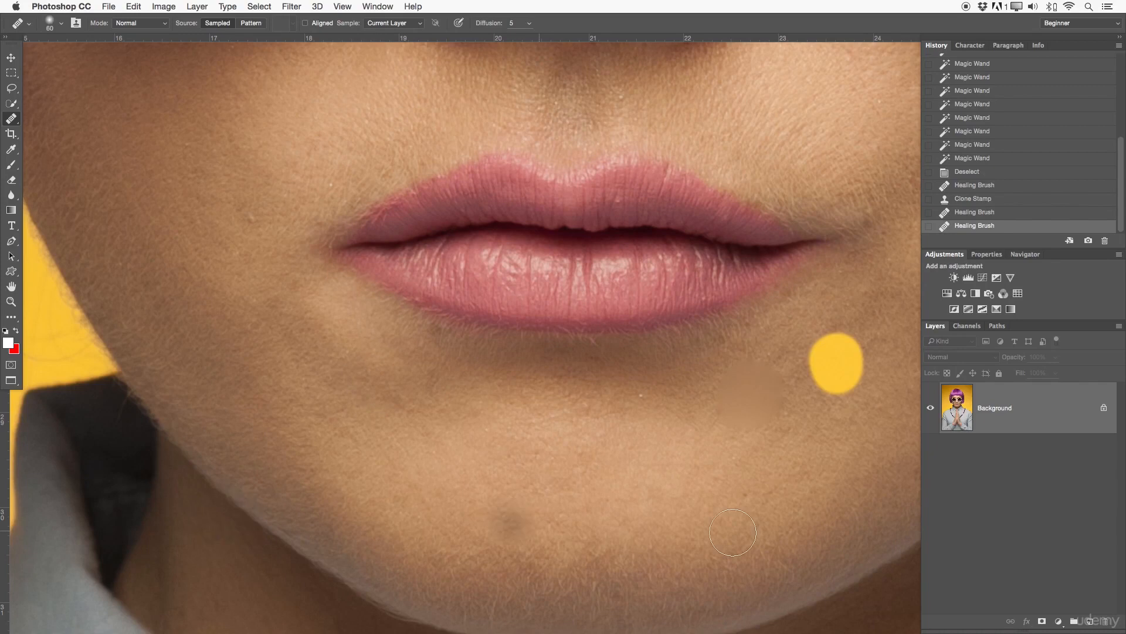
pyautogui.click(512, 521)
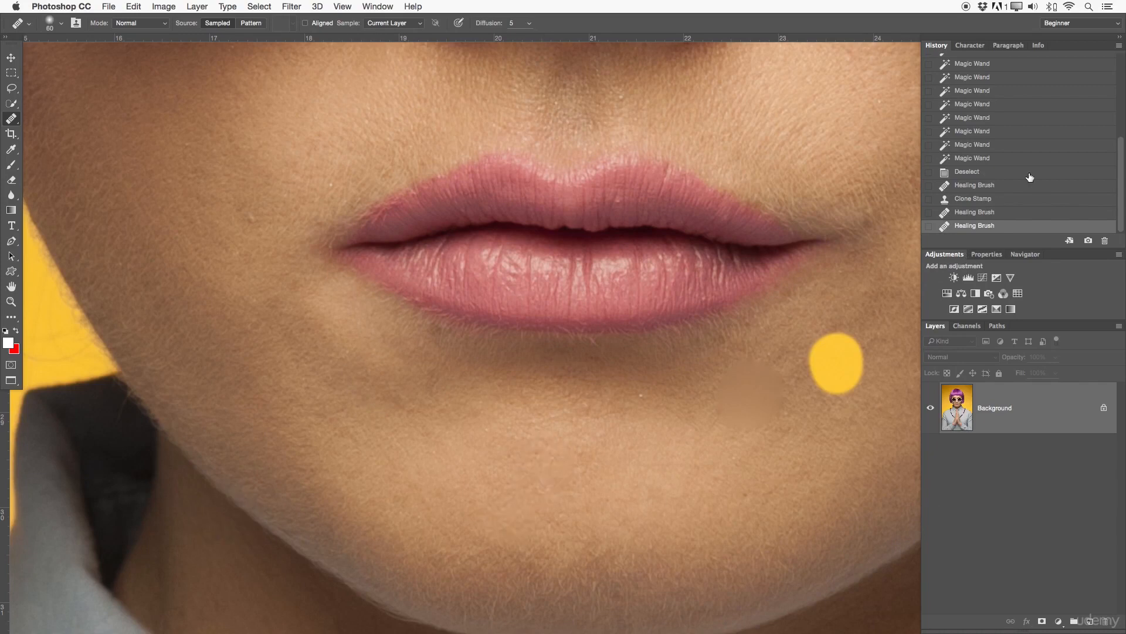
# Step: Revert the image through its history to the Deselect state that precedes the healing and cloning strokes
pyautogui.click(990, 213)
pyautogui.click(989, 200)
pyautogui.click(986, 183)
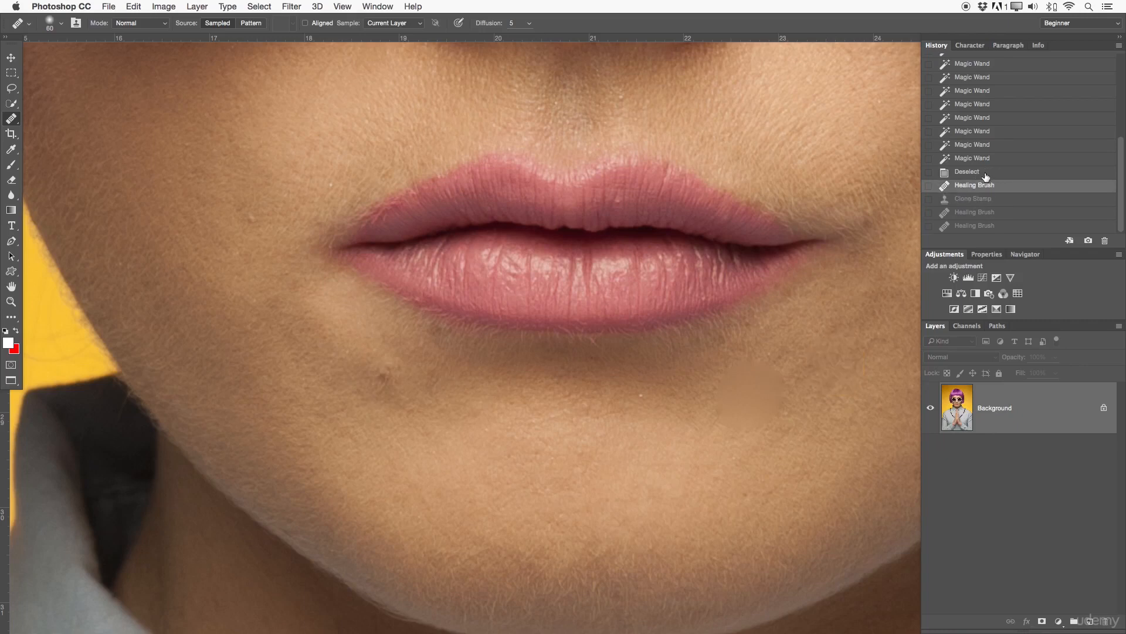
pyautogui.click(986, 173)
pyautogui.press('z')
pyautogui.moveTo(655, 393)
pyautogui.mouseDown()
pyautogui.moveTo(551, 385)
pyautogui.moveTo(543, 410)
pyautogui.moveTo(521, 417)
pyautogui.moveTo(538, 430)
pyautogui.moveTo(538, 453)
pyautogui.moveTo(534, 431)
pyautogui.mouseUp()
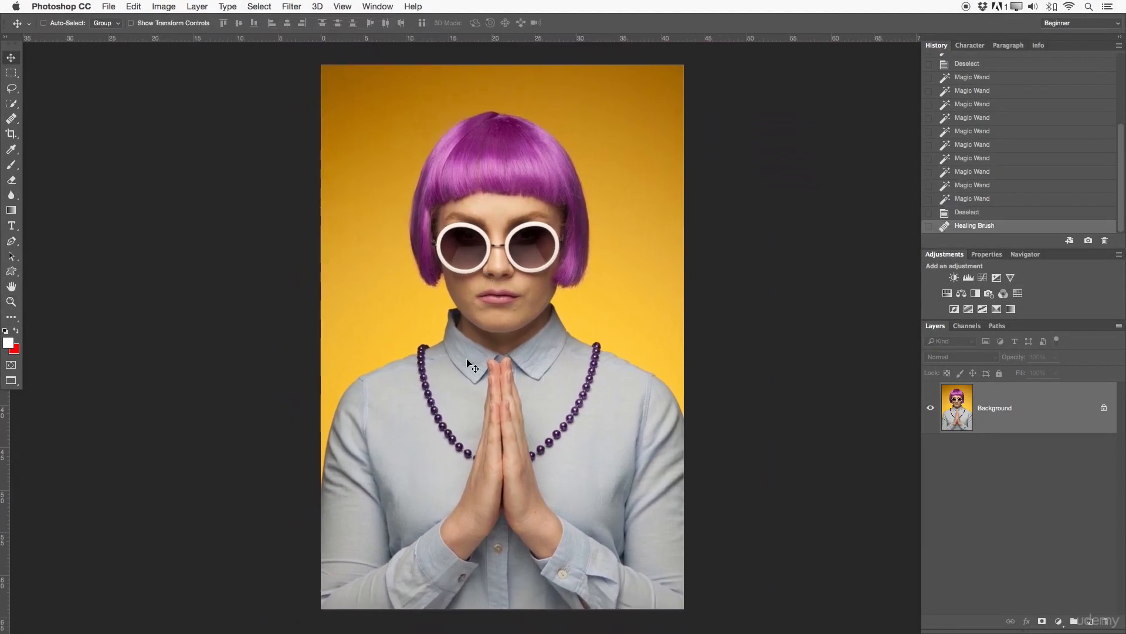
# Step: Select the Clone Stamp tool and look over its brush picker and detailed brush settings, closing them again
pyautogui.click(11, 119)
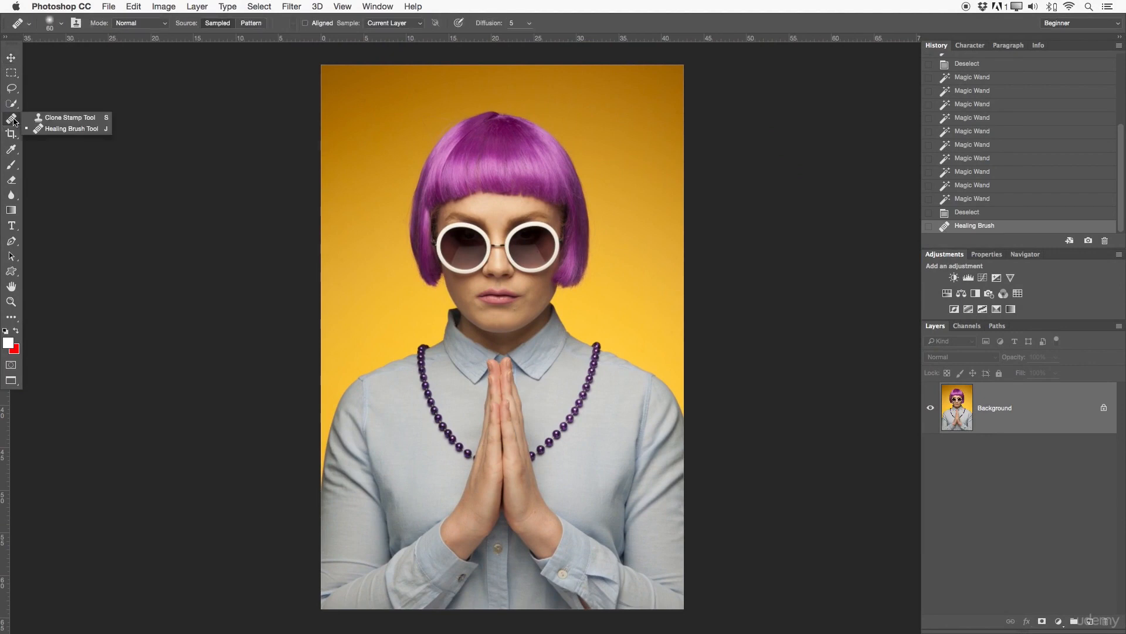
pyautogui.click(42, 120)
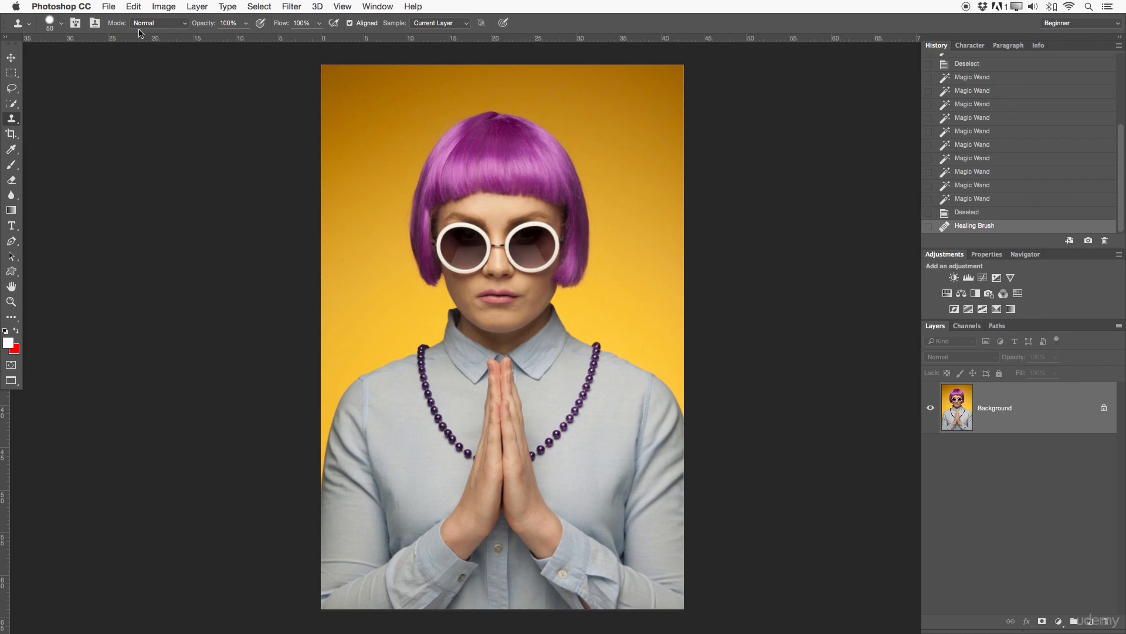
pyautogui.click(50, 27)
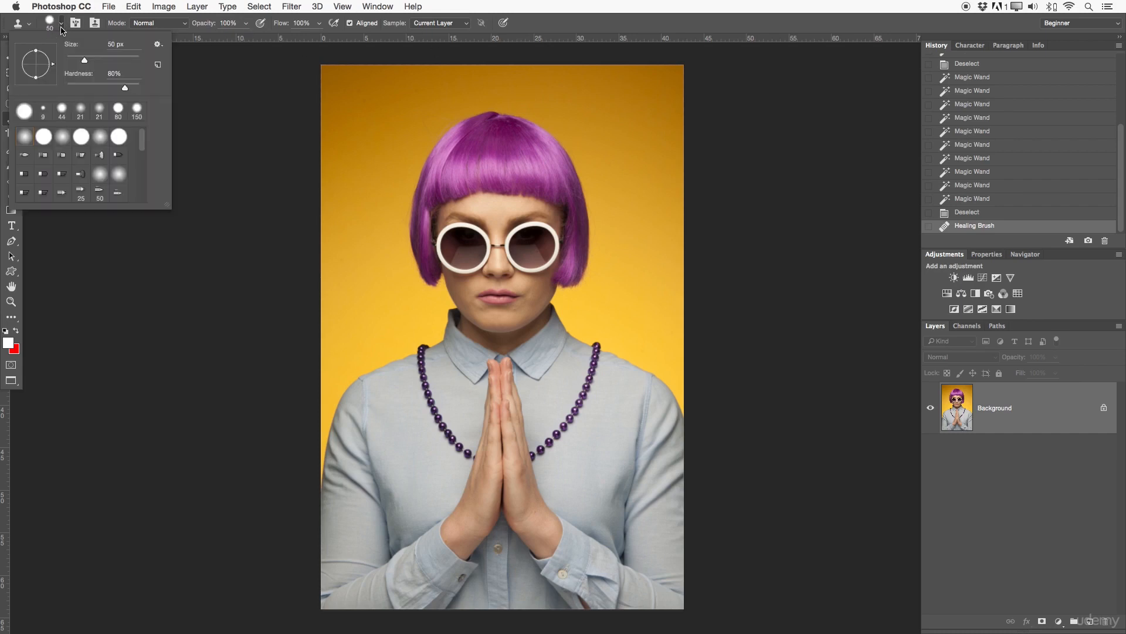
pyautogui.click(76, 25)
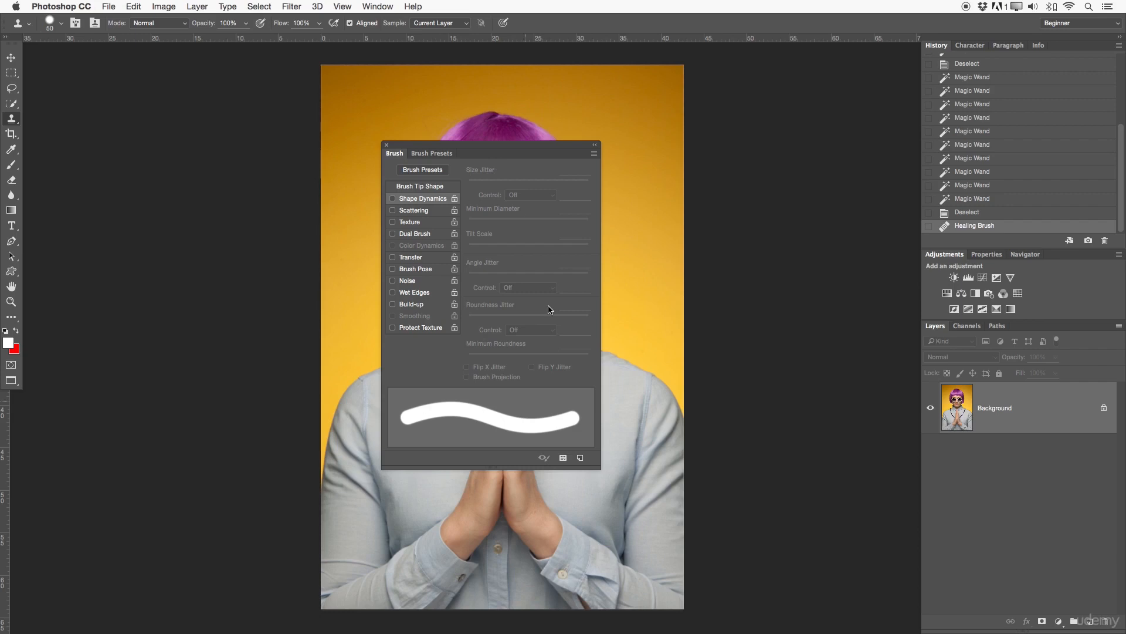
pyautogui.click(386, 145)
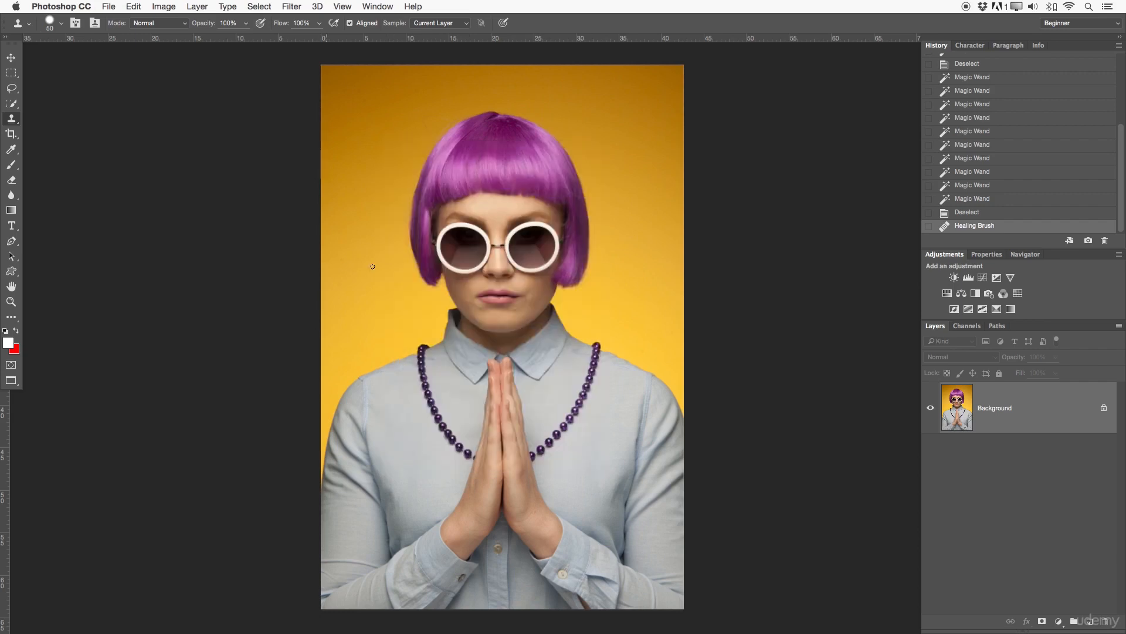
# Step: Look over the Clone Stamp's source settings, blending modes and sampling choices without changing any of them
pyautogui.click(95, 23)
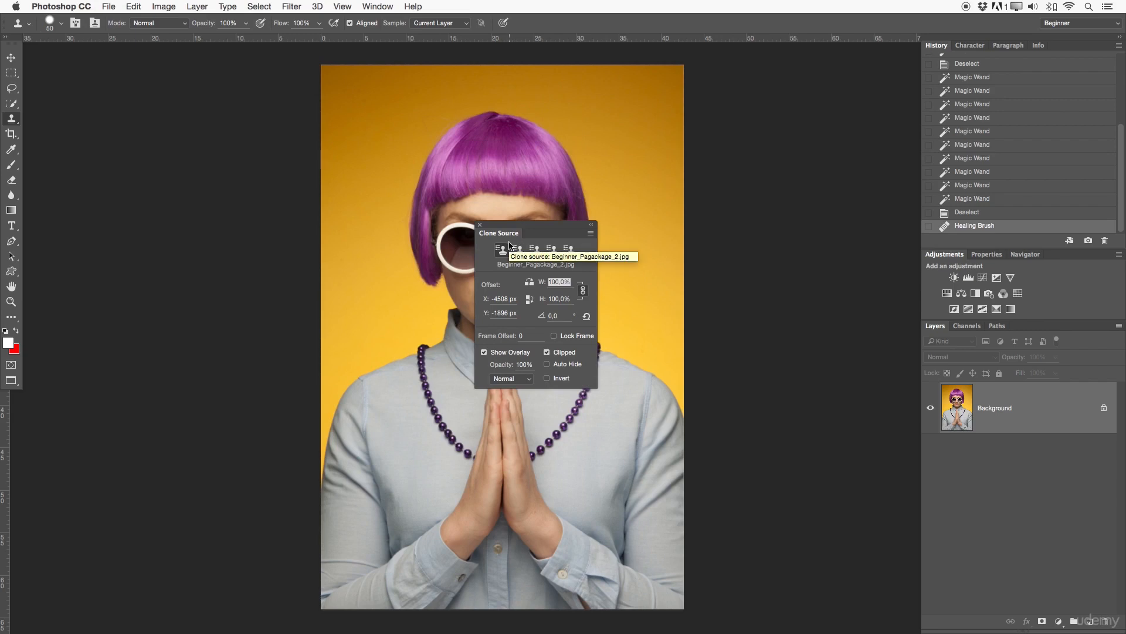
pyautogui.click(480, 225)
pyautogui.click(149, 24)
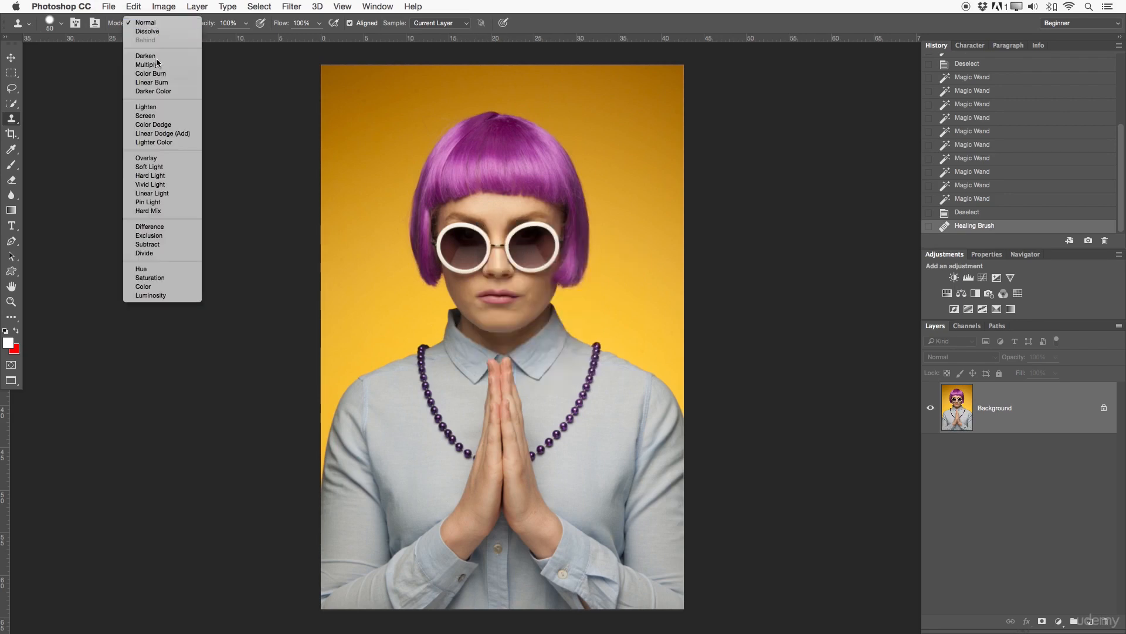
pyautogui.click(161, 24)
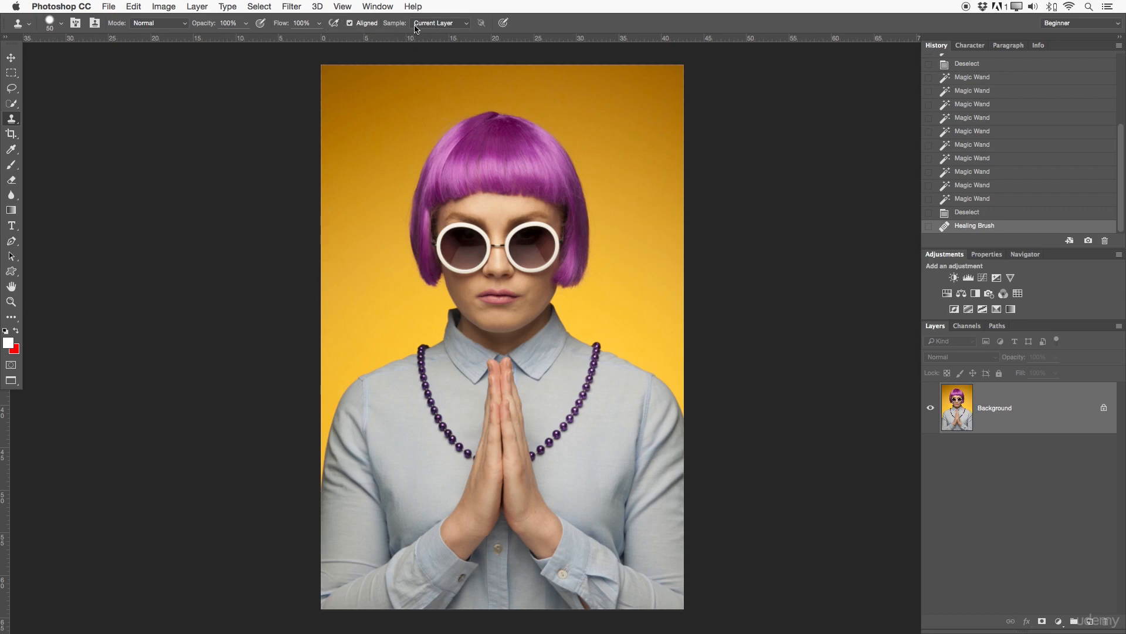
pyautogui.click(451, 23)
pyautogui.click(742, 145)
# Step: Convert the locked Background into a regular layer with the default name Layer 0 and duplicate it twice
pyautogui.doubleClick(1020, 428)
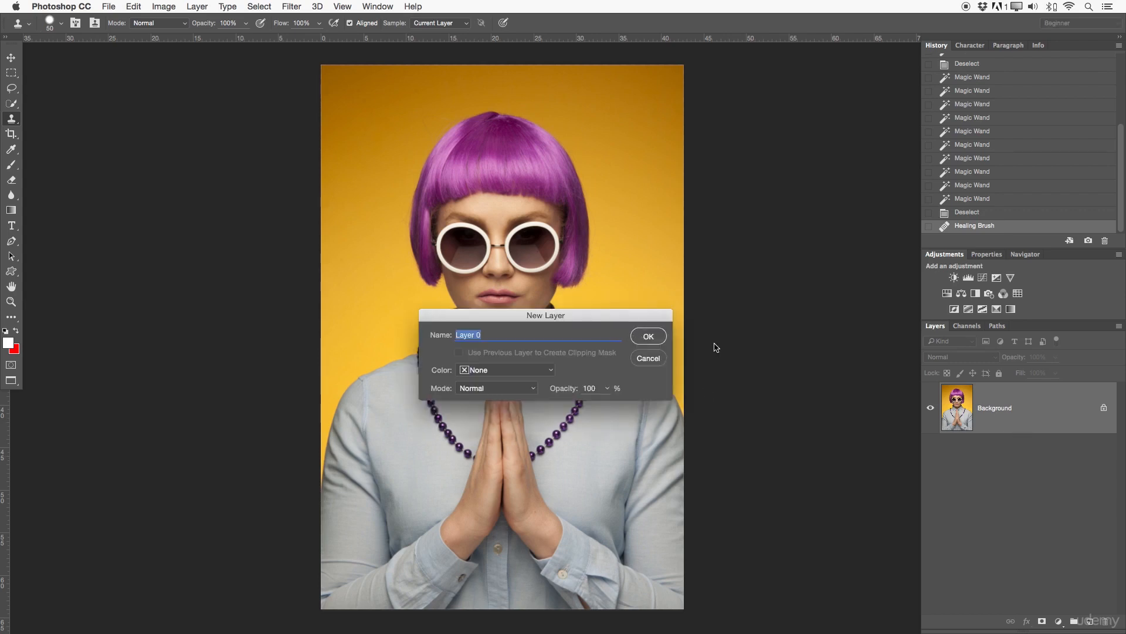
pyautogui.click(652, 335)
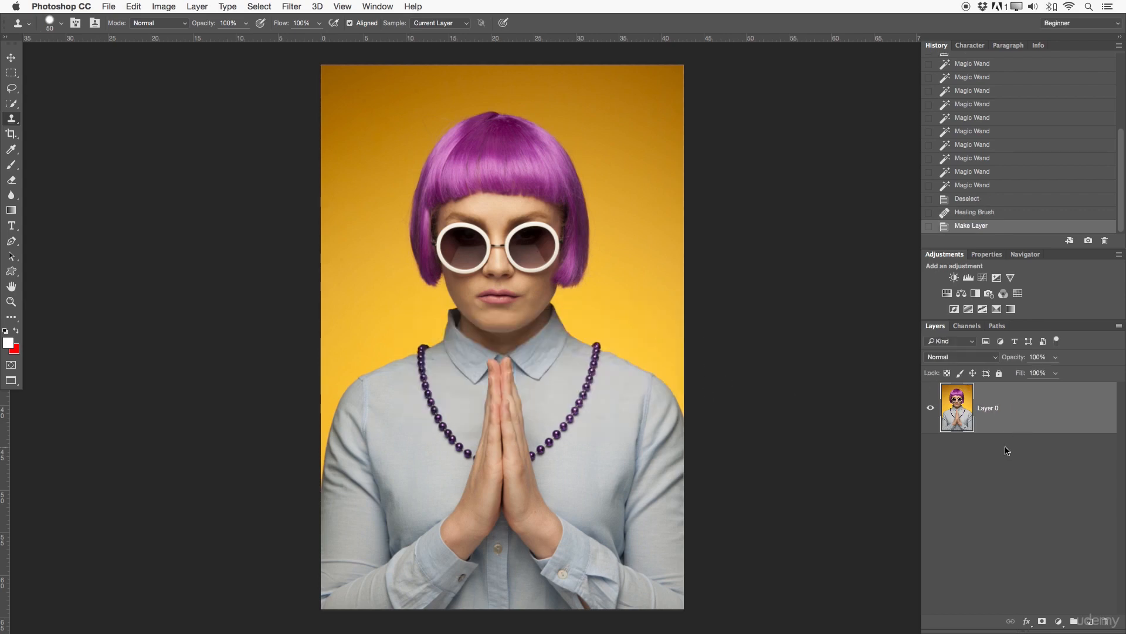
pyautogui.press('super+j')
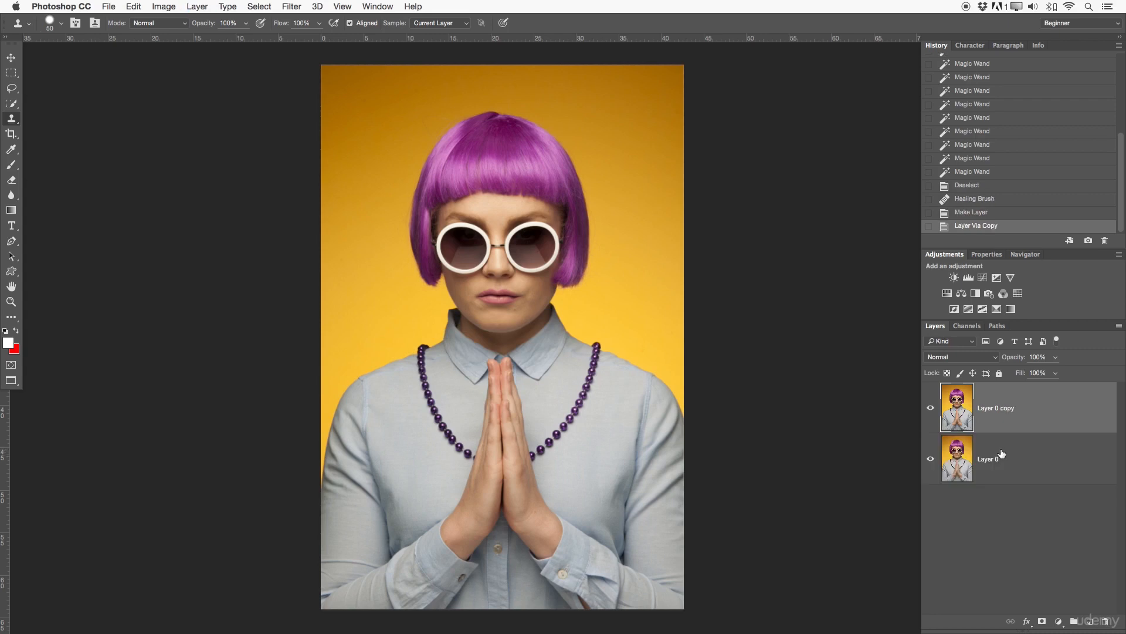
pyautogui.press('super+j')
pyautogui.moveTo(992, 522)
pyautogui.mouseDown()
pyautogui.moveTo(997, 610)
pyautogui.moveTo(1092, 628)
pyautogui.moveTo(1006, 524)
pyautogui.moveTo(982, 525)
pyautogui.mouseUp()
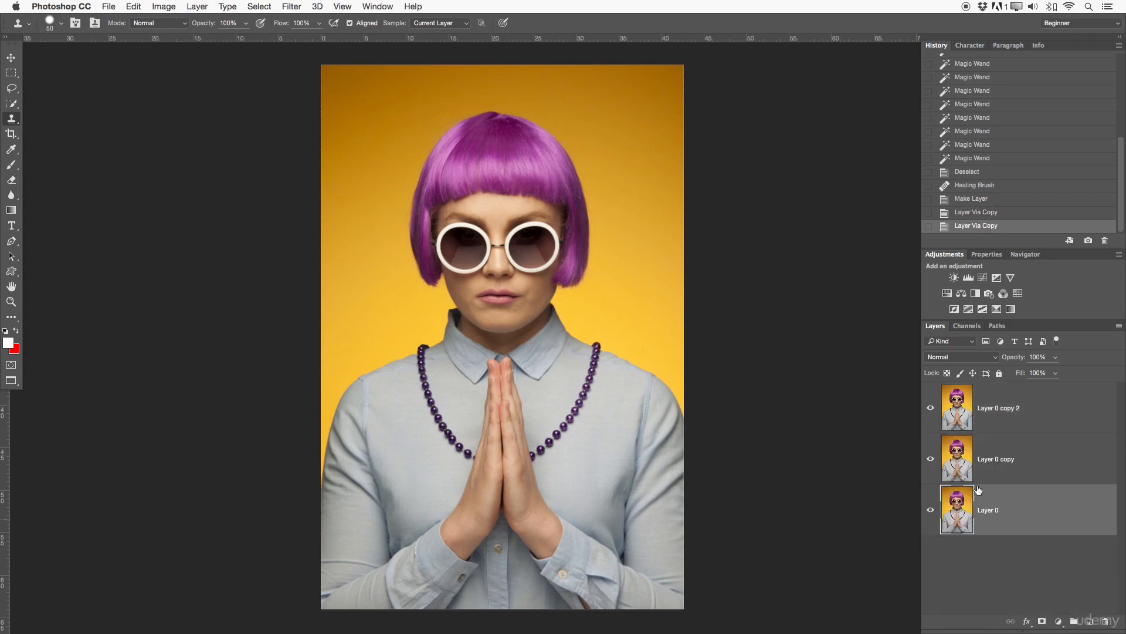
# Step: Rename the three layers 1, 2 and 3 from the lowest upward and select layer 3
pyautogui.doubleClick(991, 510)
pyautogui.write('1')
pyautogui.doubleClick(995, 463)
pyautogui.write('2')
pyautogui.click(993, 413)
pyautogui.doubleClick(993, 413)
pyautogui.write('3')
pyautogui.press('Return')
pyautogui.click(1023, 475)
pyautogui.click(1035, 392)
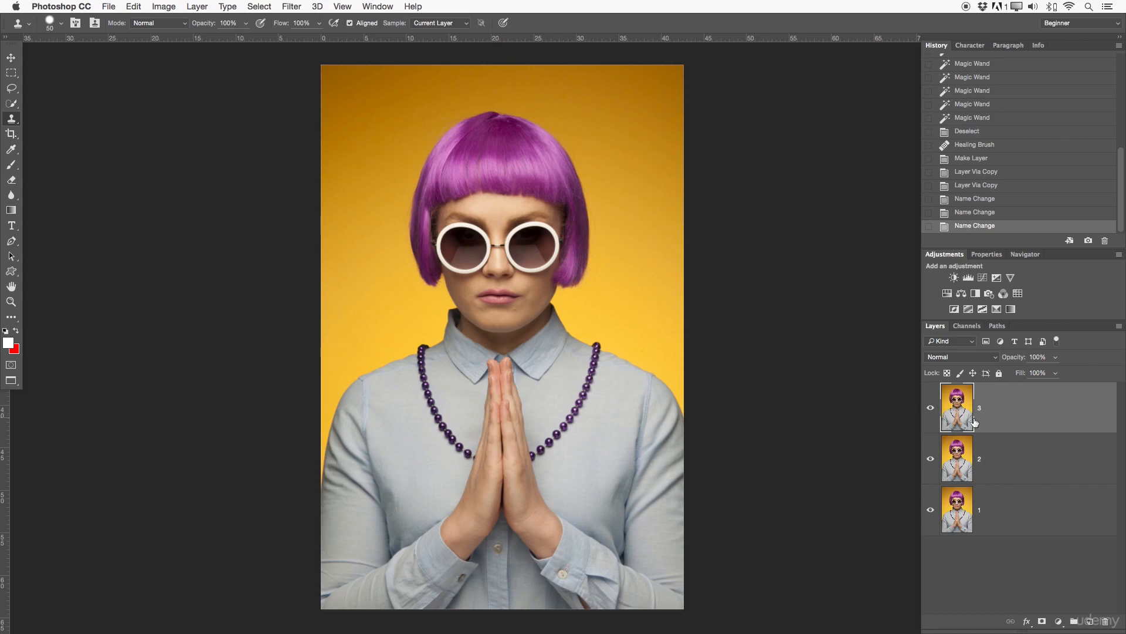
# Step: Compare the layer sampling choices offered by the Clone Stamp and the Healing Brush, ending on the Clone Stamp
pyautogui.click(448, 23)
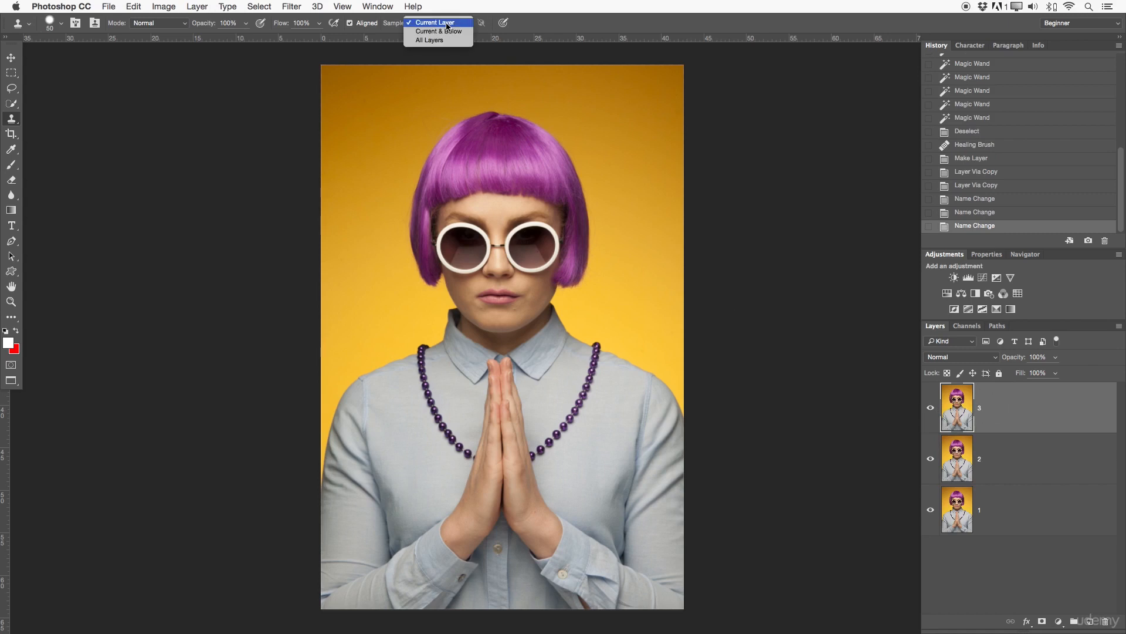
pyautogui.click(445, 23)
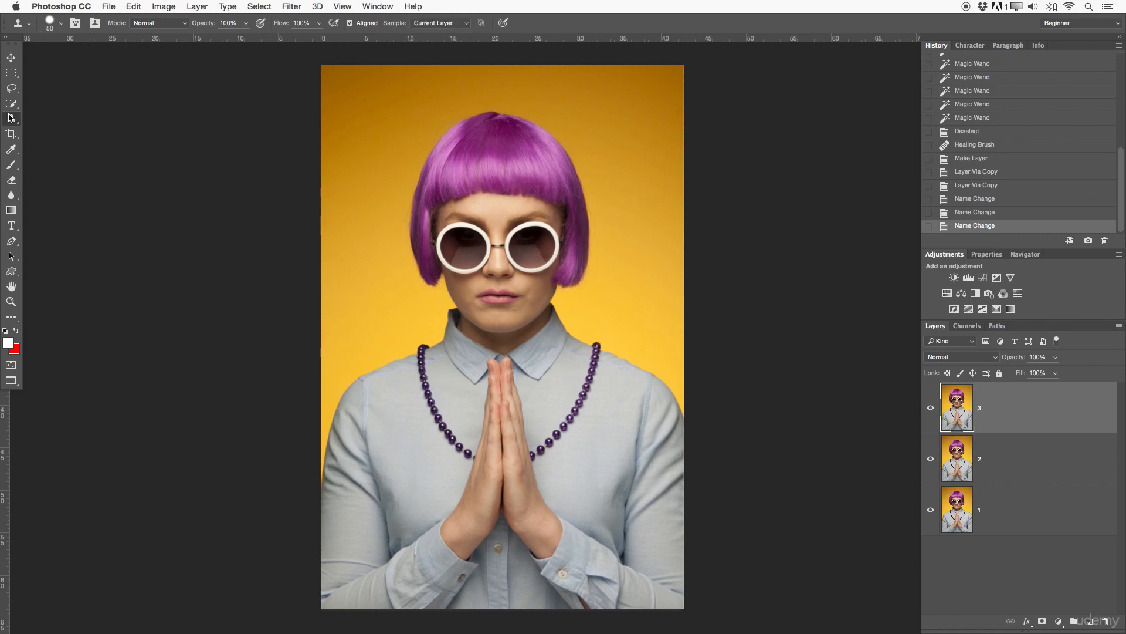
pyautogui.moveTo(8, 122); pyautogui.dragTo(66, 130)
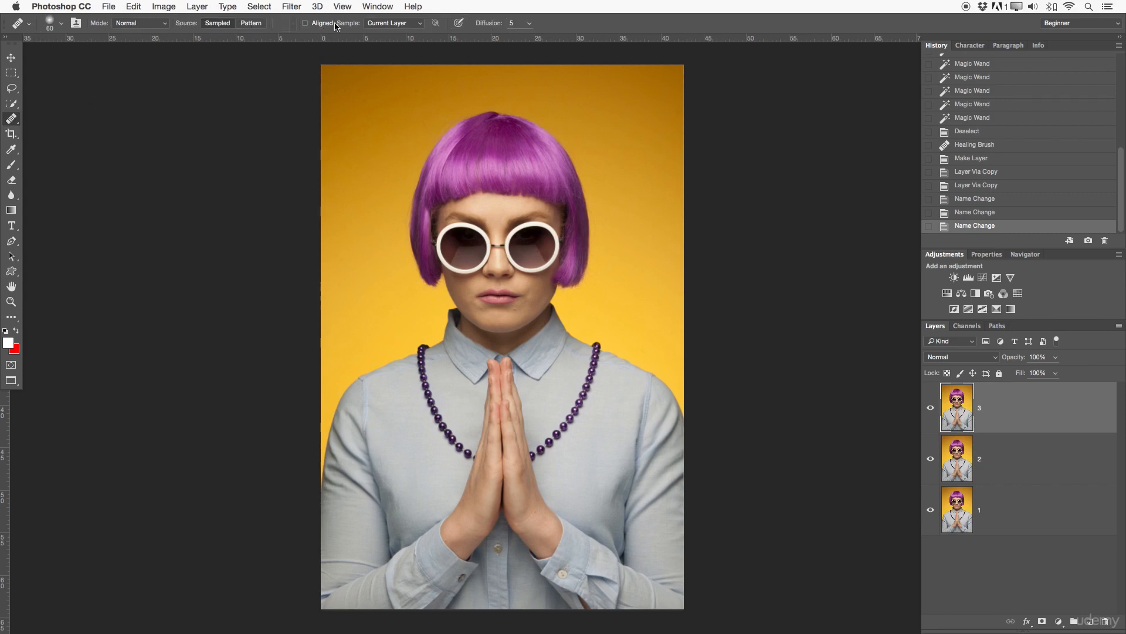
pyautogui.click(397, 23)
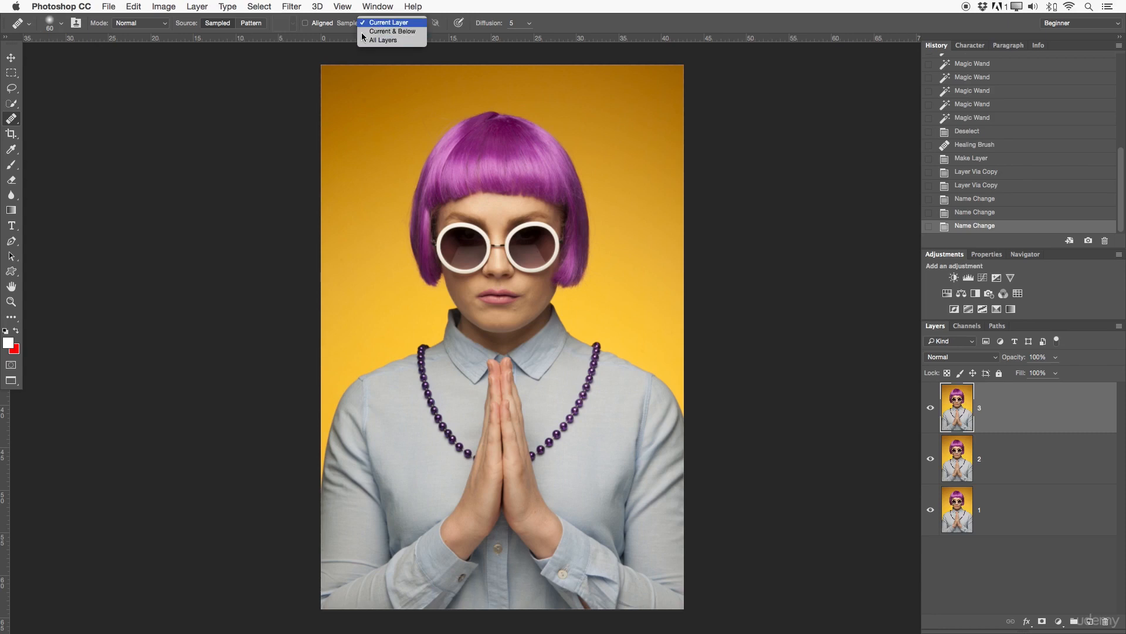
pyautogui.click(259, 66)
pyautogui.moveTo(9, 125); pyautogui.dragTo(61, 120)
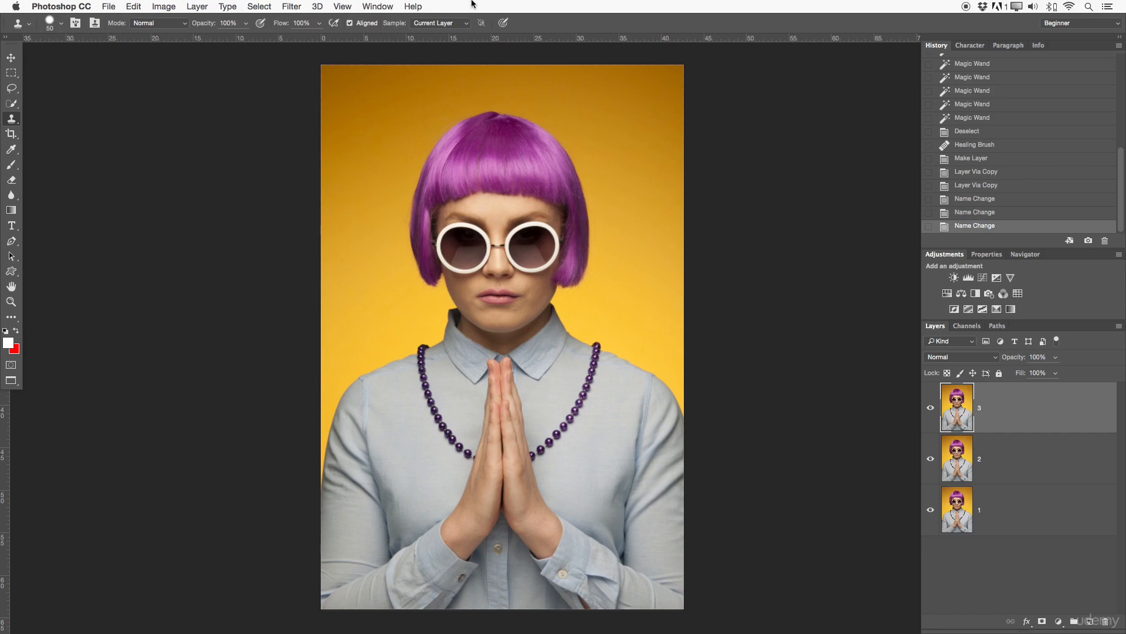
pyautogui.click(429, 23)
pyautogui.click(457, 14)
pyautogui.click(455, 24)
pyautogui.click(453, 25)
# Step: Set the Clone Stamp's sampling to Current & Below and select layers 3 and 2 together
pyautogui.press('z')
pyautogui.moveTo(564, 253); pyautogui.dragTo(585, 263)
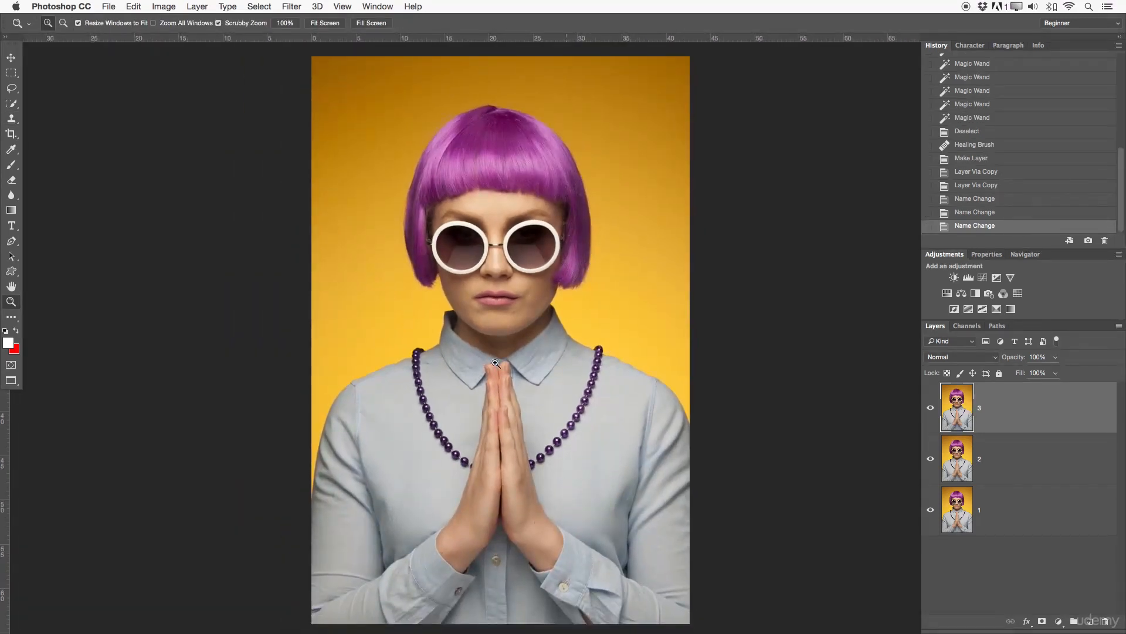
pyautogui.moveTo(494, 354); pyautogui.dragTo(495, 349)
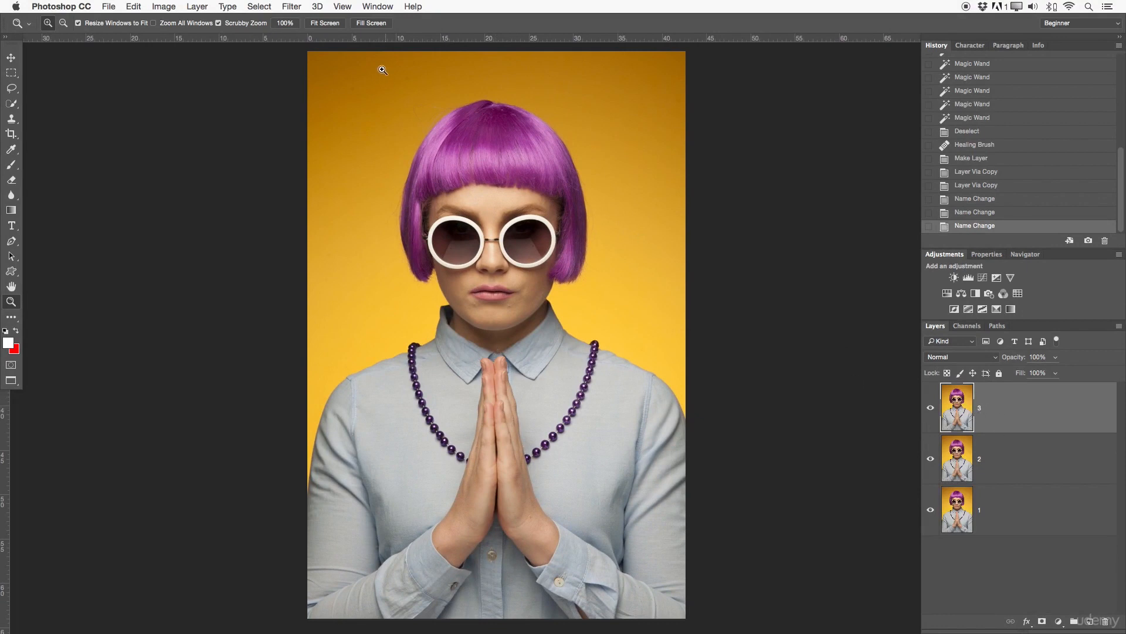
pyautogui.press('s')
pyautogui.click(434, 23)
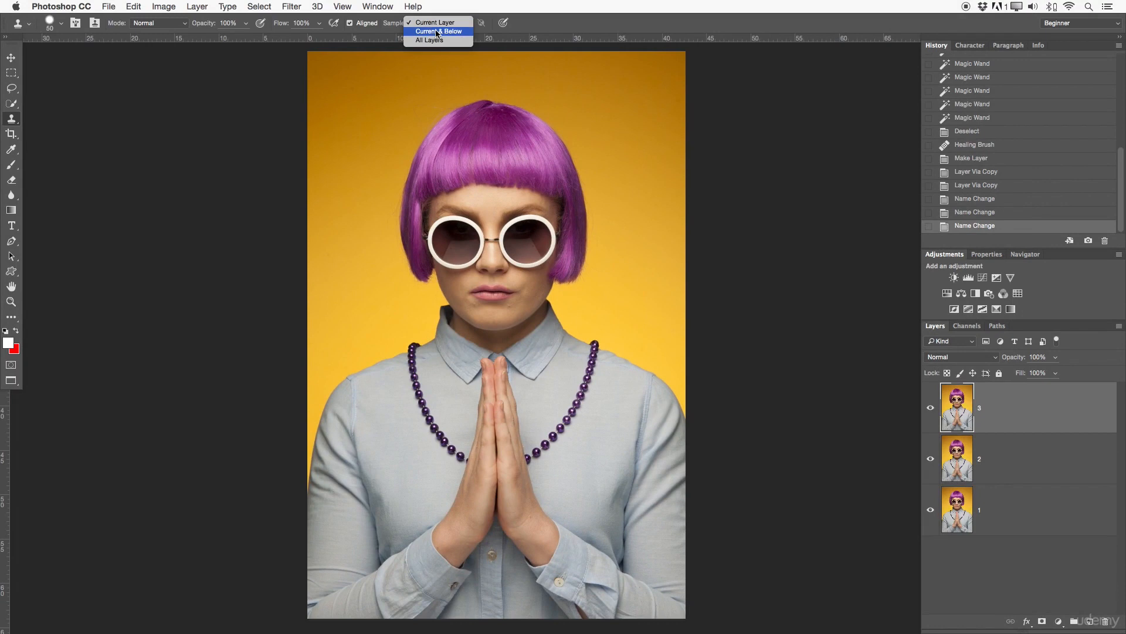
pyautogui.click(459, 32)
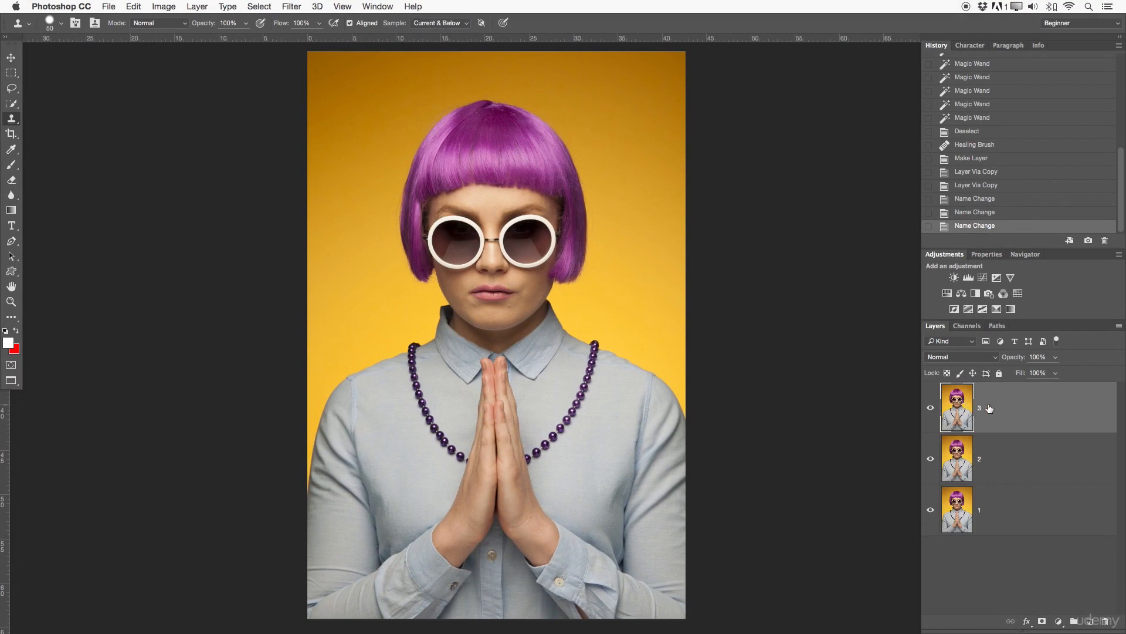
pyautogui.keyDown('shift'); pyautogui.click(1031, 460); pyautogui.keyUp('shift')
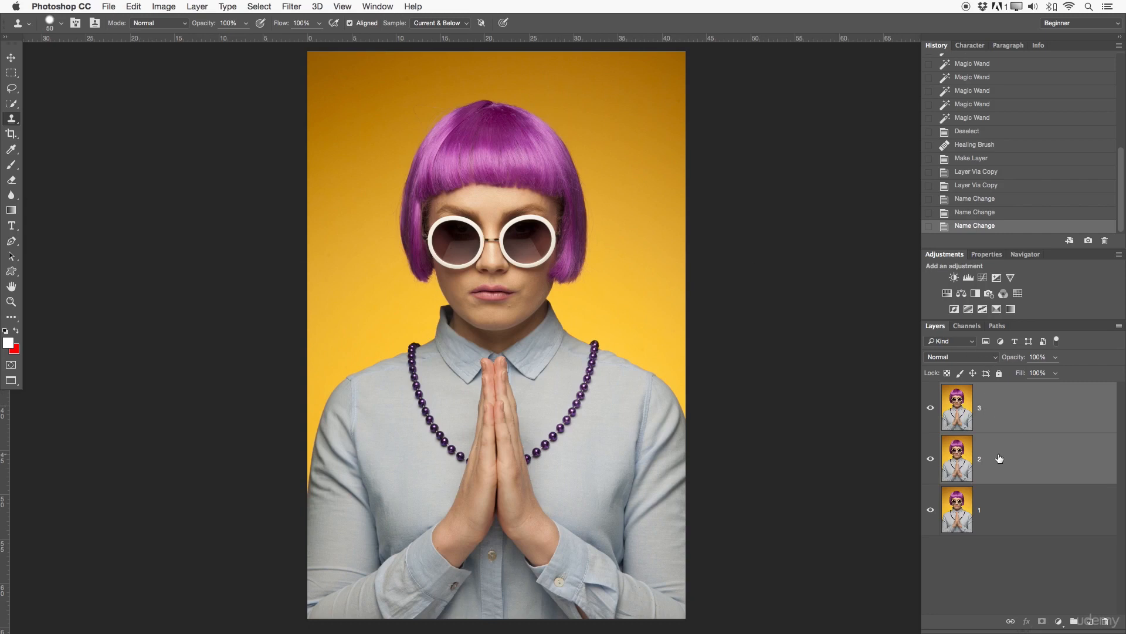
# Step: Set the Clone Stamp's sampling to All Layers and select layers 3, 2 and 1 together
pyautogui.click(434, 23)
pyautogui.click(434, 36)
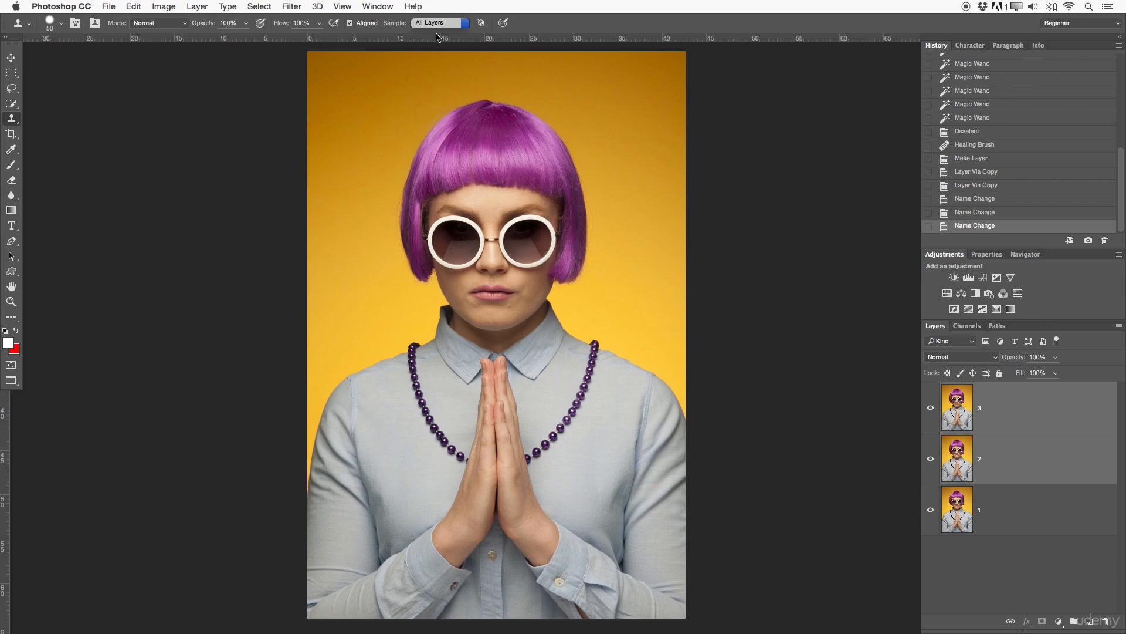
pyautogui.click(1021, 403)
pyautogui.keyDown('shift'); pyautogui.click(1017, 474); pyautogui.keyUp('shift')
pyautogui.keyDown('shift'); pyautogui.click(1015, 512); pyautogui.keyUp('shift')
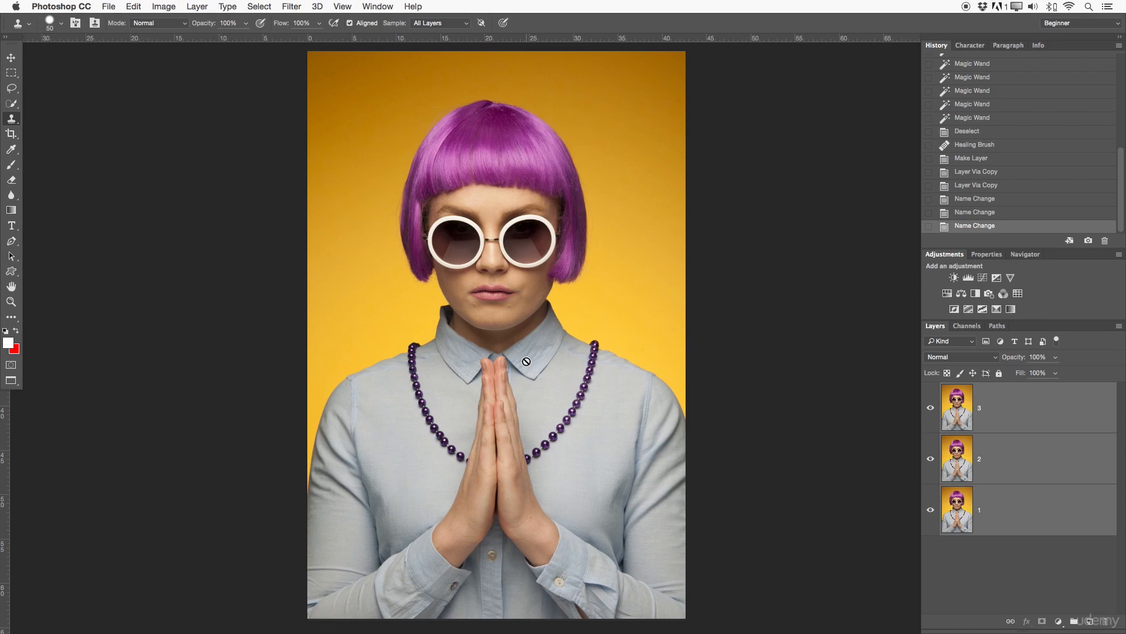
# Step: Set the Clone Stamp's sampling to Current Layer and select only layer 3
pyautogui.click(451, 23)
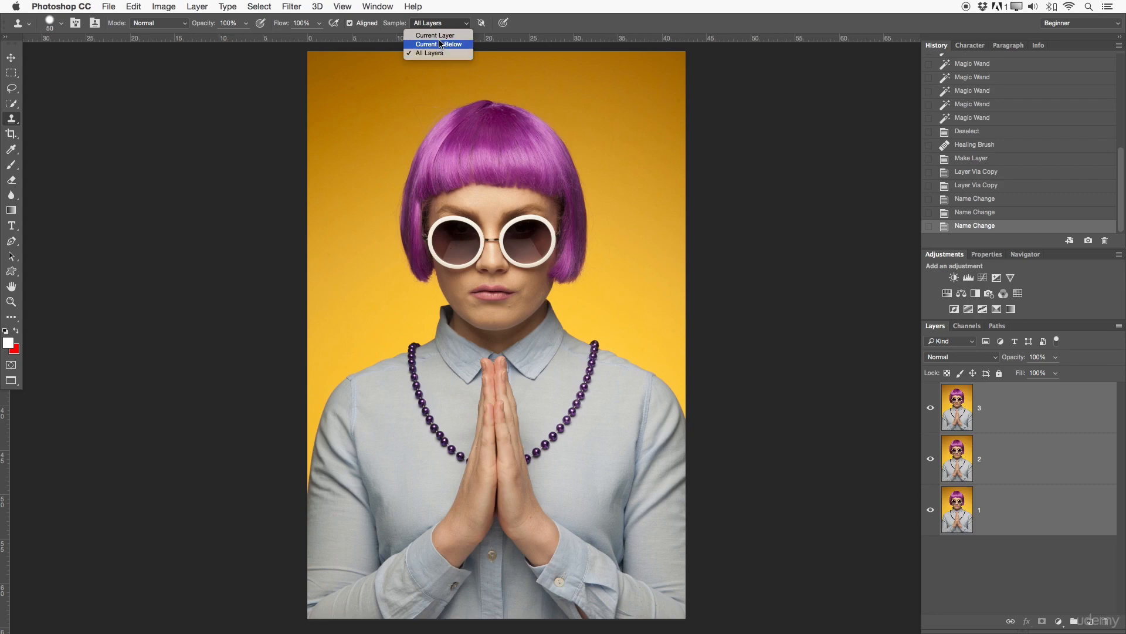
pyautogui.click(435, 35)
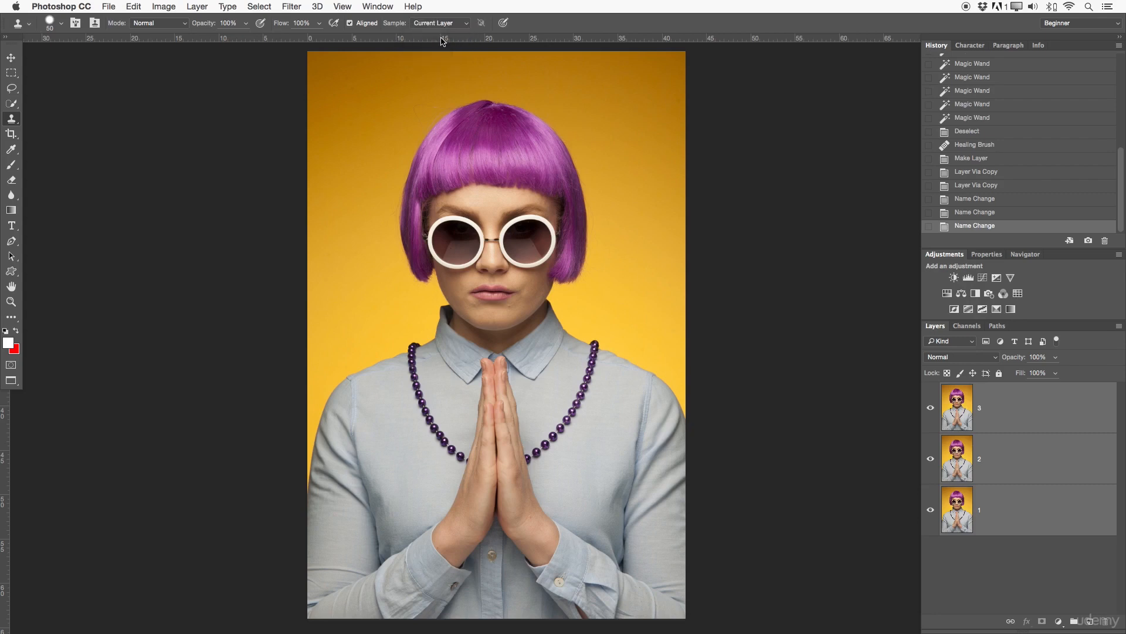
pyautogui.click(1000, 427)
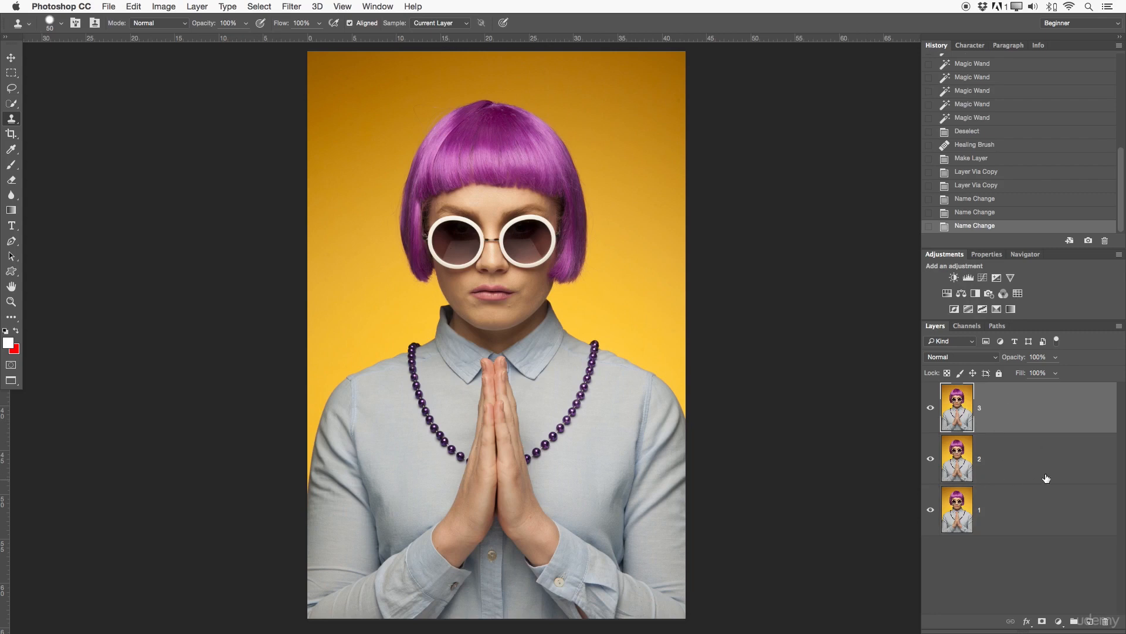
pyautogui.click(1016, 472)
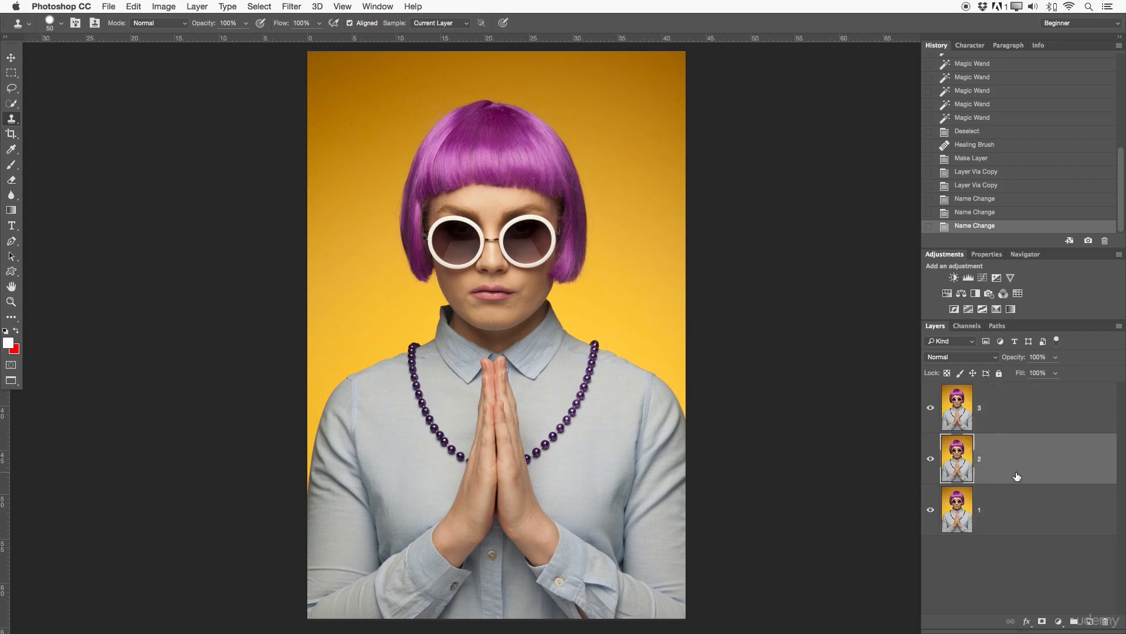
pyautogui.click(1012, 423)
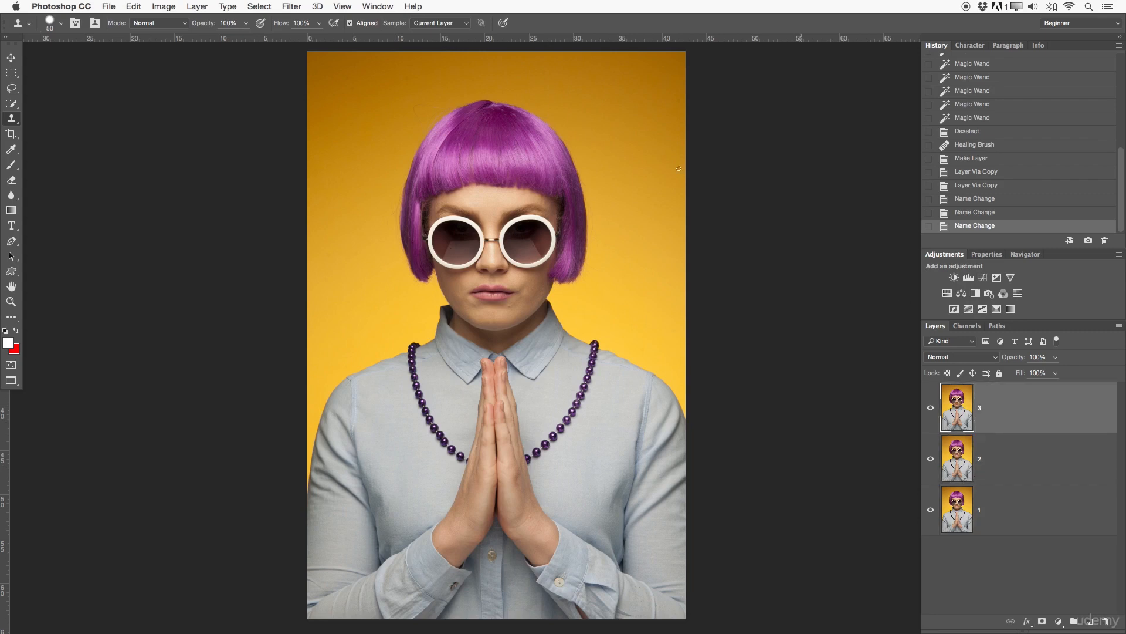
# Step: Delete the duplicate layers 3 and 2, keeping only layer 1
pyautogui.click(1013, 545)
pyautogui.click(1007, 428)
pyautogui.press('BackSpace')
pyautogui.press('BackSpace')
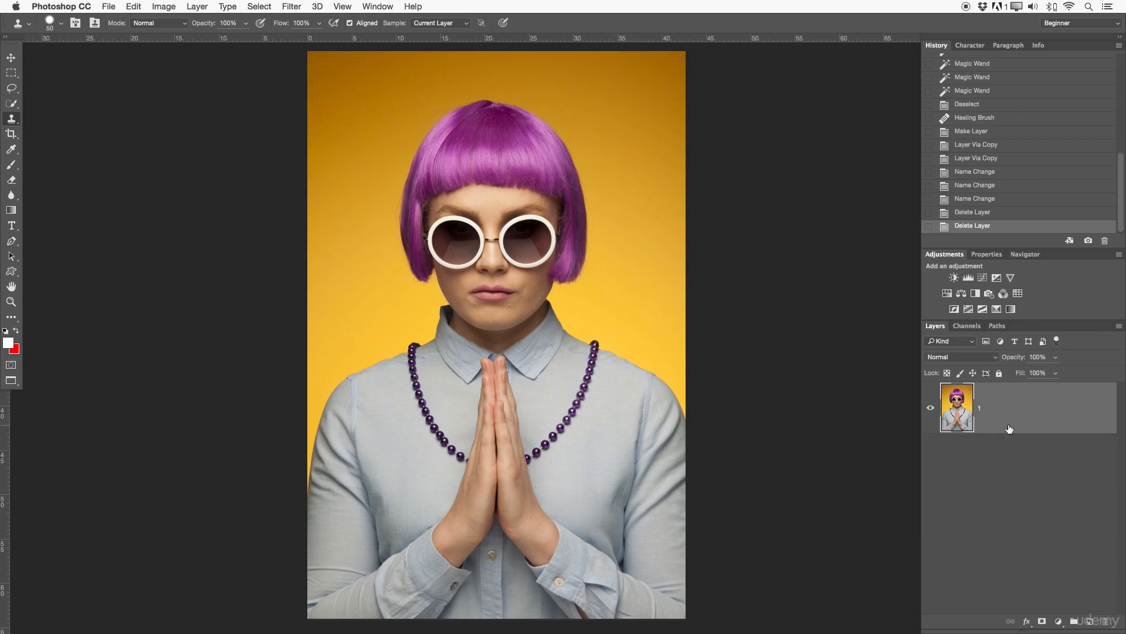
# Step: Switch to the Brush tool with the sunglasses lens on the image's right in close-up and add an empty layer above layer 1
pyautogui.click(8, 132)
pyautogui.click(12, 119)
pyautogui.press('z')
pyautogui.moveTo(502, 247)
pyautogui.mouseDown()
pyautogui.moveTo(581, 259)
pyautogui.moveTo(603, 277)
pyautogui.moveTo(490, 272)
pyautogui.moveTo(558, 272)
pyautogui.moveTo(576, 248)
pyautogui.moveTo(626, 229)
pyautogui.mouseUp()
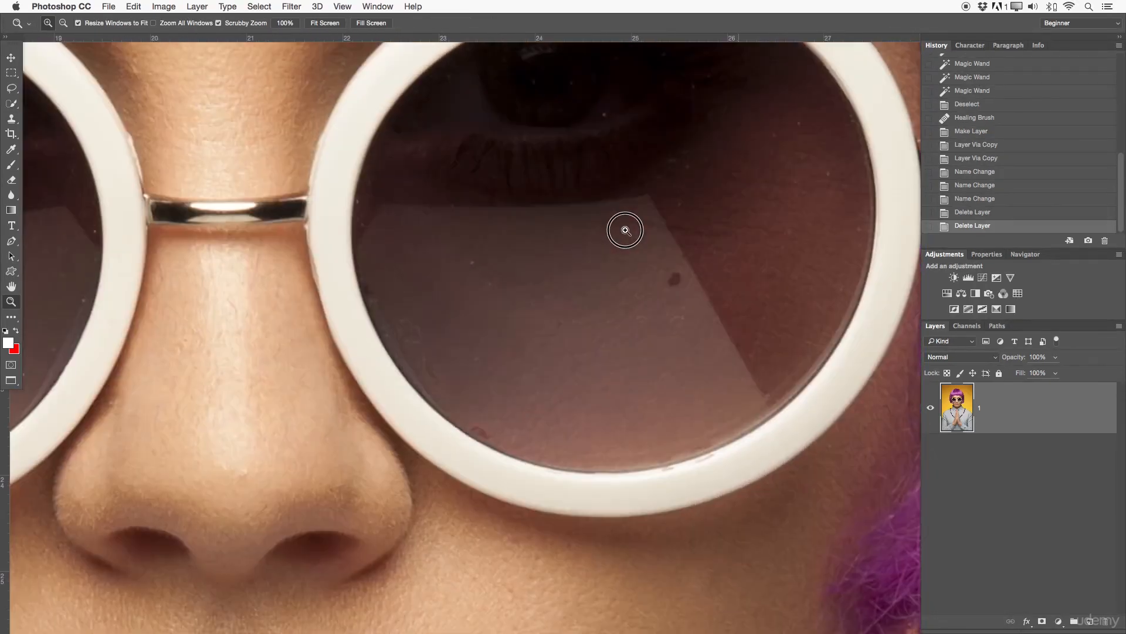
pyautogui.moveTo(728, 331); pyautogui.dragTo(674, 389)
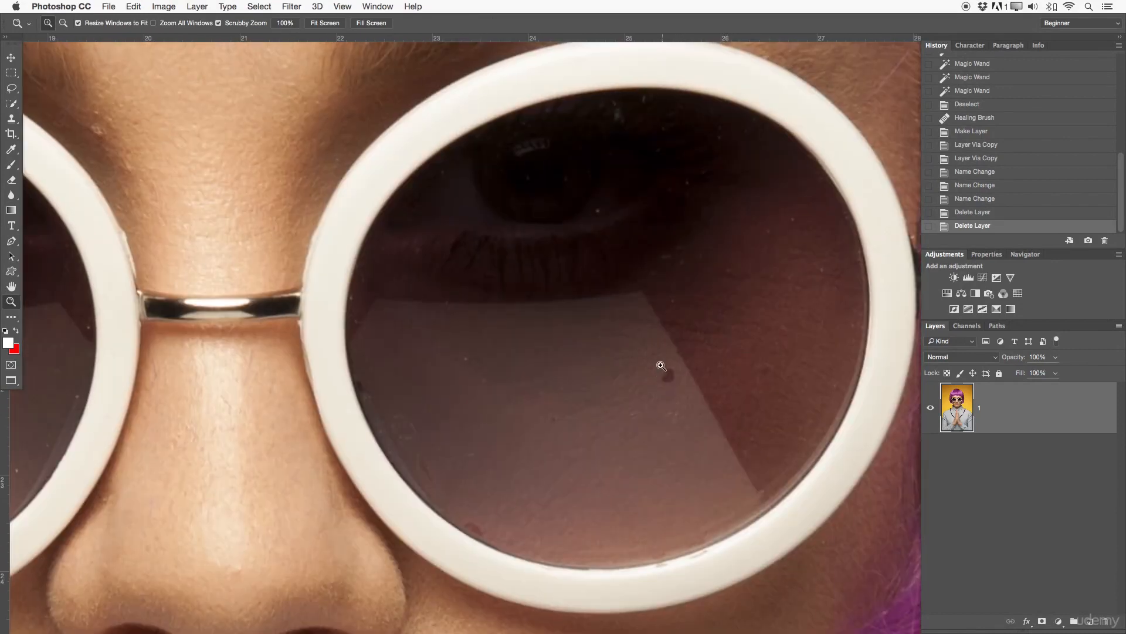
pyautogui.press('b')
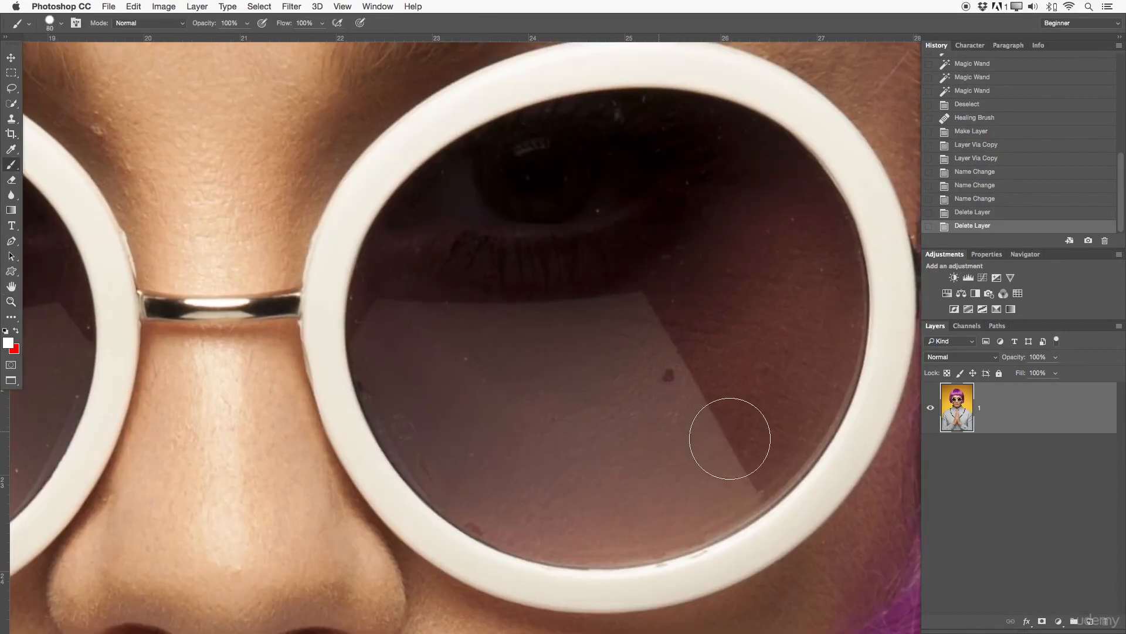
pyautogui.click(1090, 622)
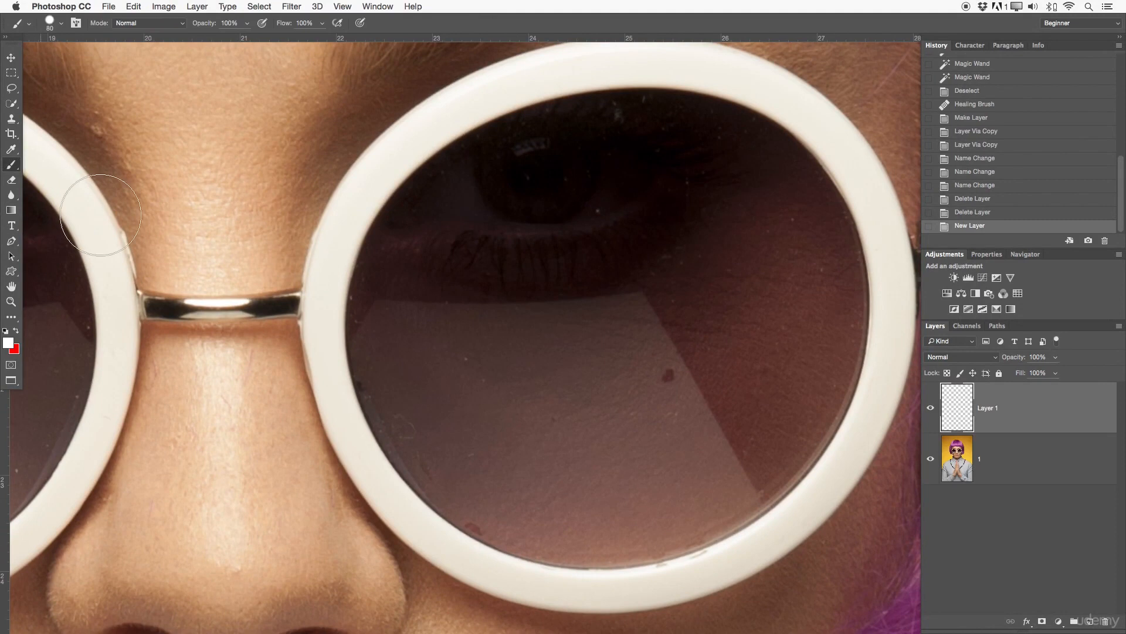
# Step: On the new layer, circle the dark spot in the lens reflection with a red 9 px brush and draw an arrow pointing at it
pyautogui.press('x')
pyautogui.press('[')
pyautogui.press('[')
pyautogui.press('[')
pyautogui.press('[')
pyautogui.press('[')
pyautogui.press('[')
pyautogui.press('[')
pyautogui.press('[')
pyautogui.press('[')
pyautogui.press('[')
pyautogui.press('[')
pyautogui.press('[')
pyautogui.moveTo(684, 339)
pyautogui.mouseDown()
pyautogui.moveTo(760, 466)
pyautogui.moveTo(666, 289)
pyautogui.mouseUp()
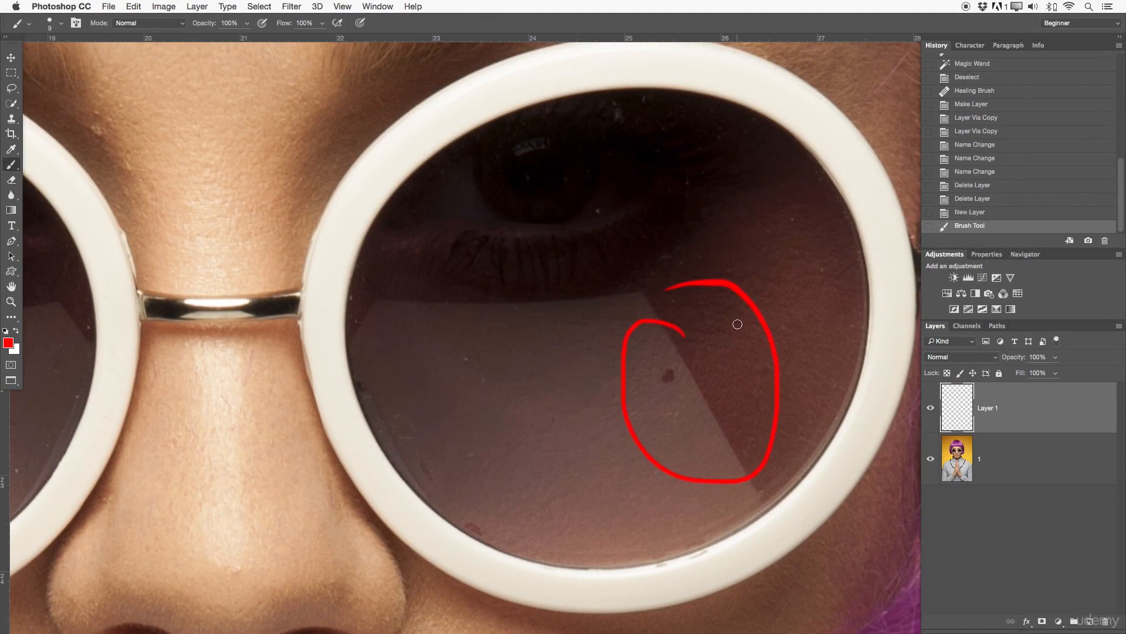
pyautogui.moveTo(704, 368)
pyautogui.mouseDown()
pyautogui.moveTo(714, 341)
pyautogui.moveTo(693, 369)
pyautogui.moveTo(706, 382)
pyautogui.moveTo(739, 356)
pyautogui.mouseUp()
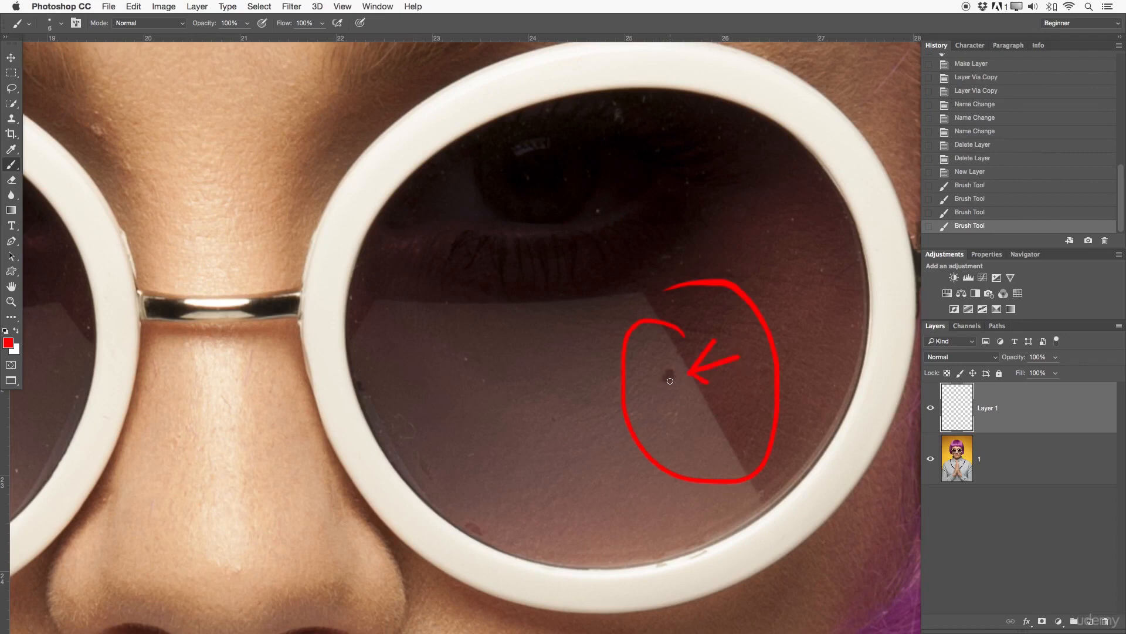
# Step: Hide the layer with the red markings, select layer 1 and activate the Clone Stamp tool
pyautogui.click(933, 408)
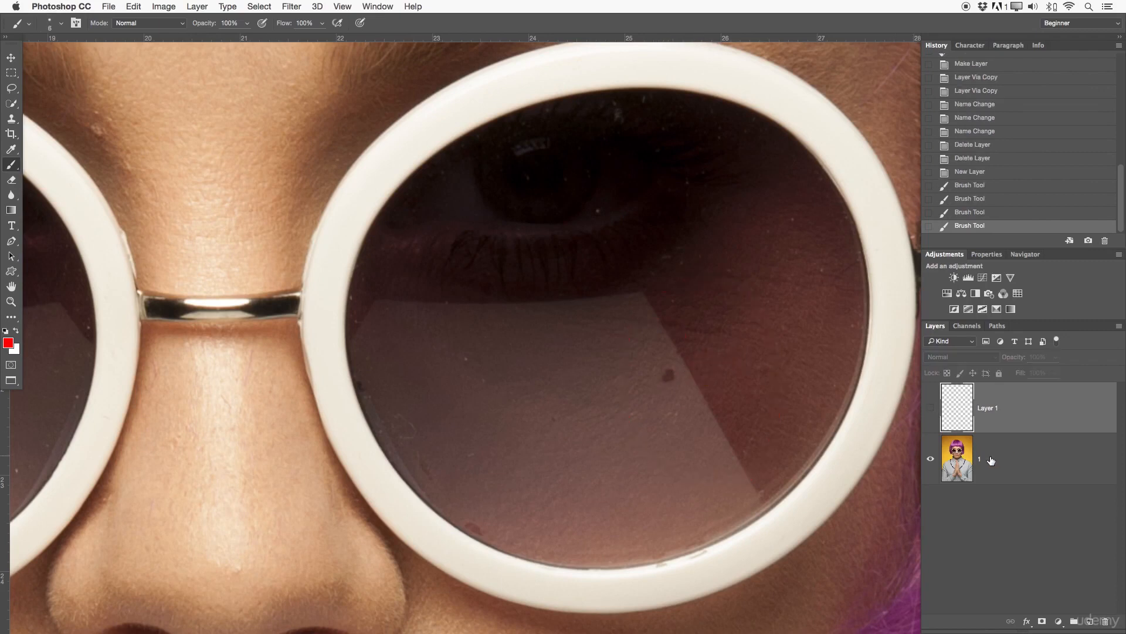
pyautogui.click(954, 453)
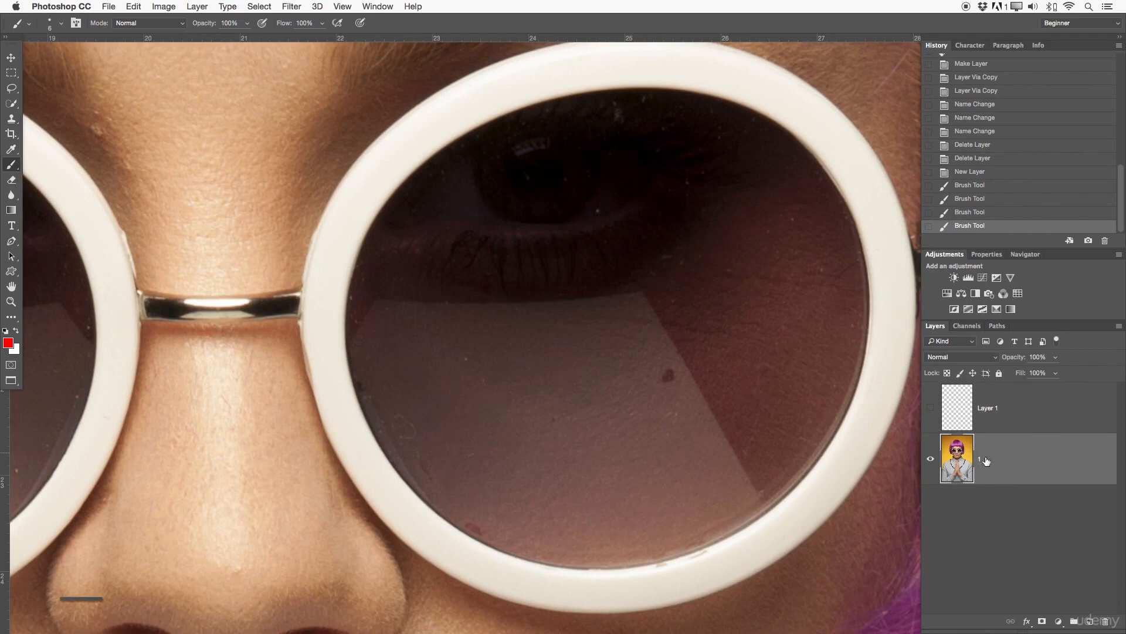
pyautogui.press('s')
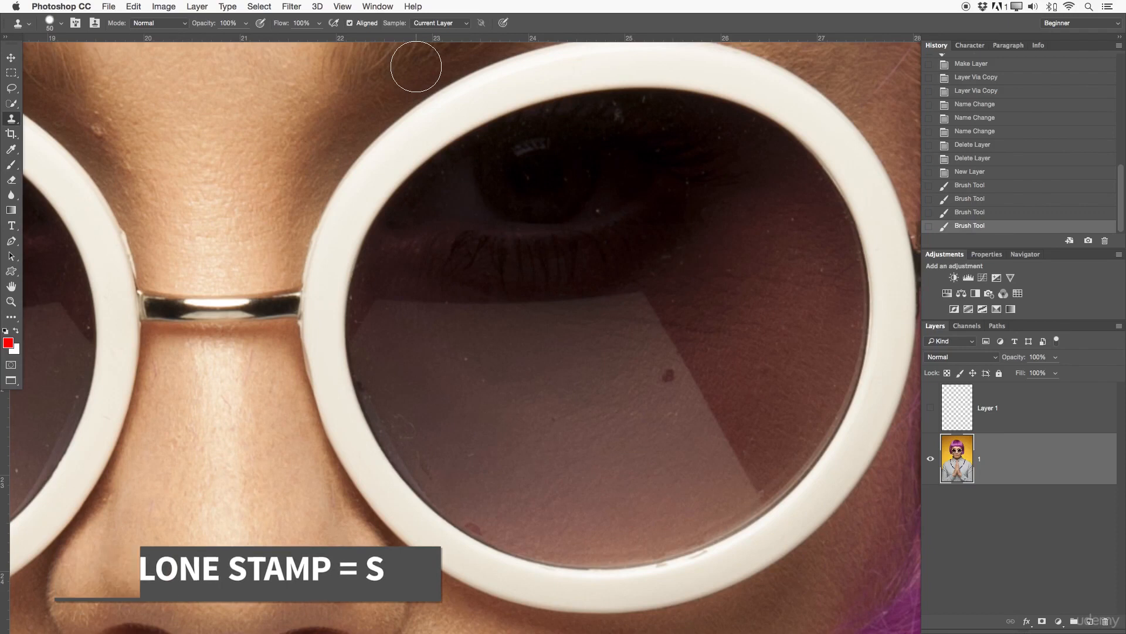
# Step: Practise shrinking and enlarging the Clone Stamp brush over the lens, finishing at 10 px
pyautogui.press('[')
pyautogui.press('[')
pyautogui.press('[')
pyautogui.press('[')
pyautogui.press('[')
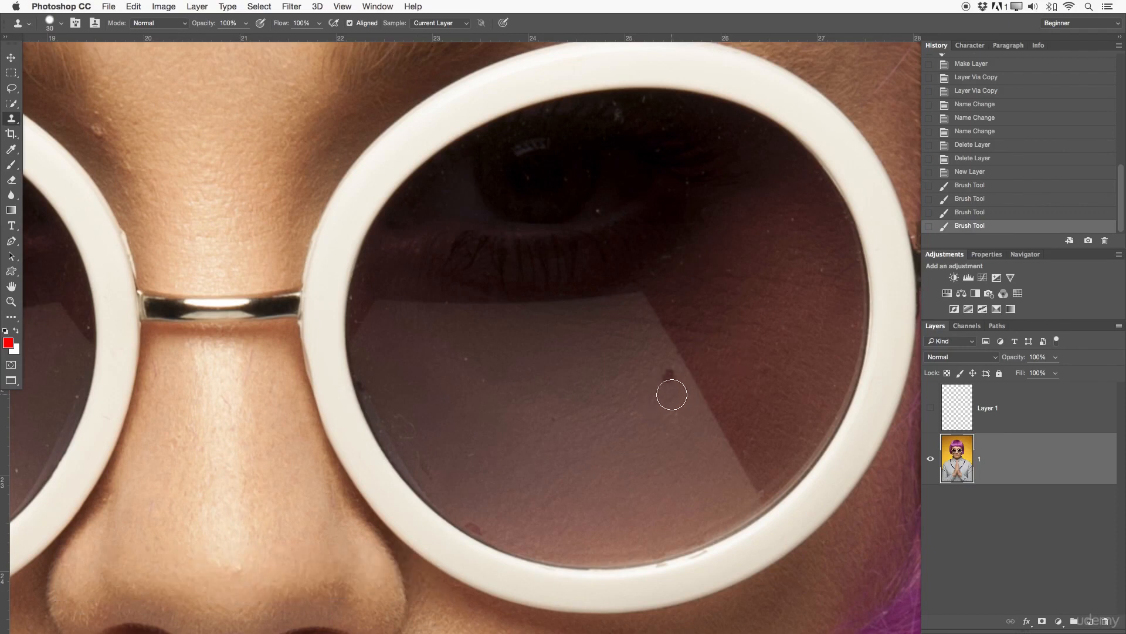
pyautogui.press(']')
pyautogui.moveTo(652, 411)
pyautogui.mouseDown()
pyautogui.moveTo(661, 412)
pyautogui.moveTo(649, 413)
pyautogui.mouseUp()
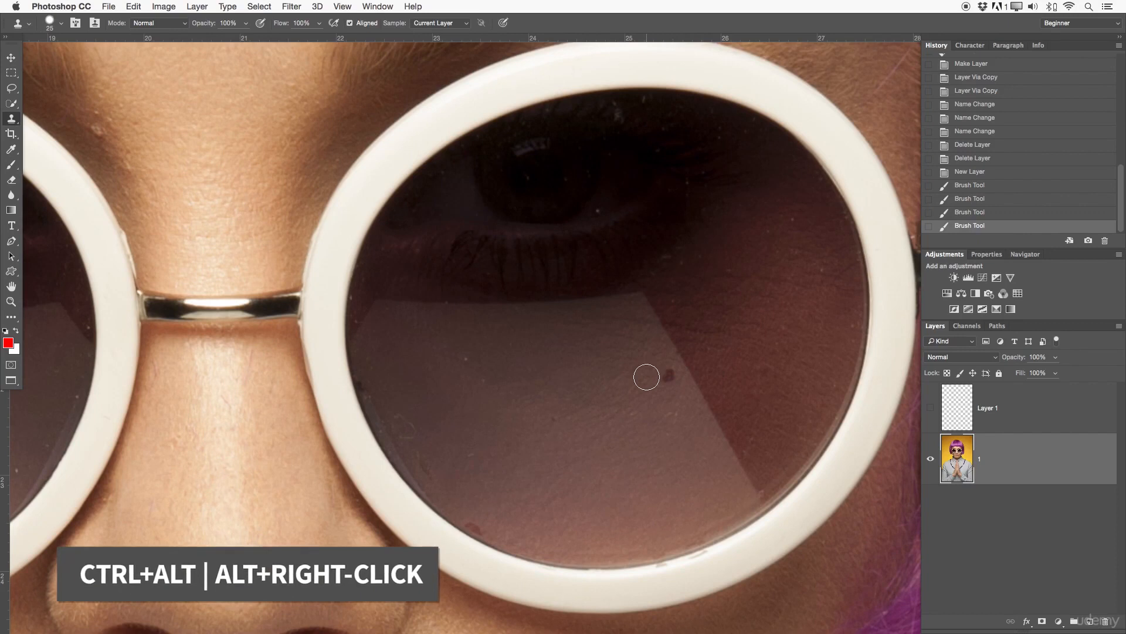
pyautogui.press('[')
pyautogui.press('[')
pyautogui.press(']')
pyautogui.press(']')
pyautogui.press(']')
pyautogui.press(']')
pyautogui.press(']')
pyautogui.press(']')
pyautogui.press(']')
pyautogui.press(']')
pyautogui.press(']')
pyautogui.press('[')
pyautogui.press('[')
pyautogui.press('[')
pyautogui.press('[')
pyautogui.press('[')
pyautogui.press('[')
pyautogui.press('[')
pyautogui.press('[')
pyautogui.press(']')
pyautogui.press(']')
pyautogui.press(']')
pyautogui.press(']')
pyautogui.press(']')
pyautogui.press(']')
pyautogui.press(']')
pyautogui.press(']')
pyautogui.press('[')
pyautogui.press('[')
pyautogui.press('[')
pyautogui.press('[')
pyautogui.press('[')
pyautogui.press('[')
pyautogui.press('[')
pyautogui.press(']')
pyautogui.press(']')
pyautogui.press(']')
pyautogui.press(']')
pyautogui.press(']')
pyautogui.press(']')
pyautogui.press(']')
pyautogui.press(']')
pyautogui.press(']')
pyautogui.press(']')
pyautogui.press(']')
pyautogui.press('[')
pyautogui.press('[')
pyautogui.press('[')
pyautogui.press('[')
pyautogui.press('[')
pyautogui.press('[')
pyautogui.press('[')
pyautogui.press('[')
pyautogui.press('[')
pyautogui.press('[')
pyautogui.press('[')
pyautogui.press('[')
pyautogui.press('[')
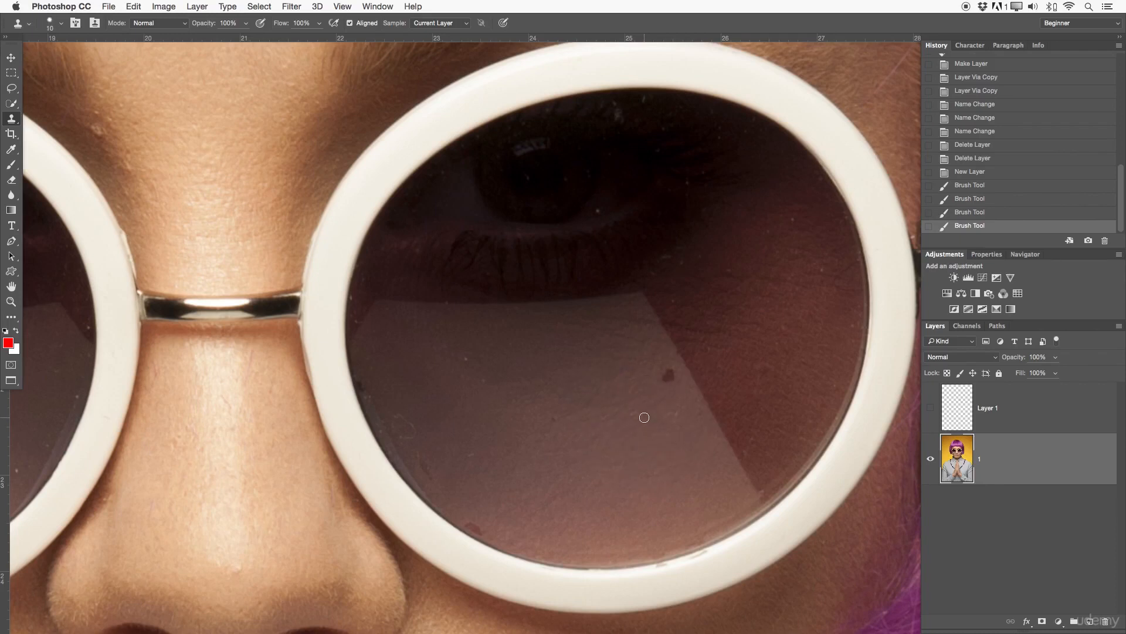
# Step: Enlarge the Clone Stamp brush to 23 px and clone nearby lens texture over the dark spot
pyautogui.moveTo(661, 415)
pyautogui.mouseDown()
pyautogui.moveTo(671, 389)
pyautogui.moveTo(669, 197)
pyautogui.mouseUp()
pyautogui.moveTo(664, 382); pyautogui.dragTo(667, 378)
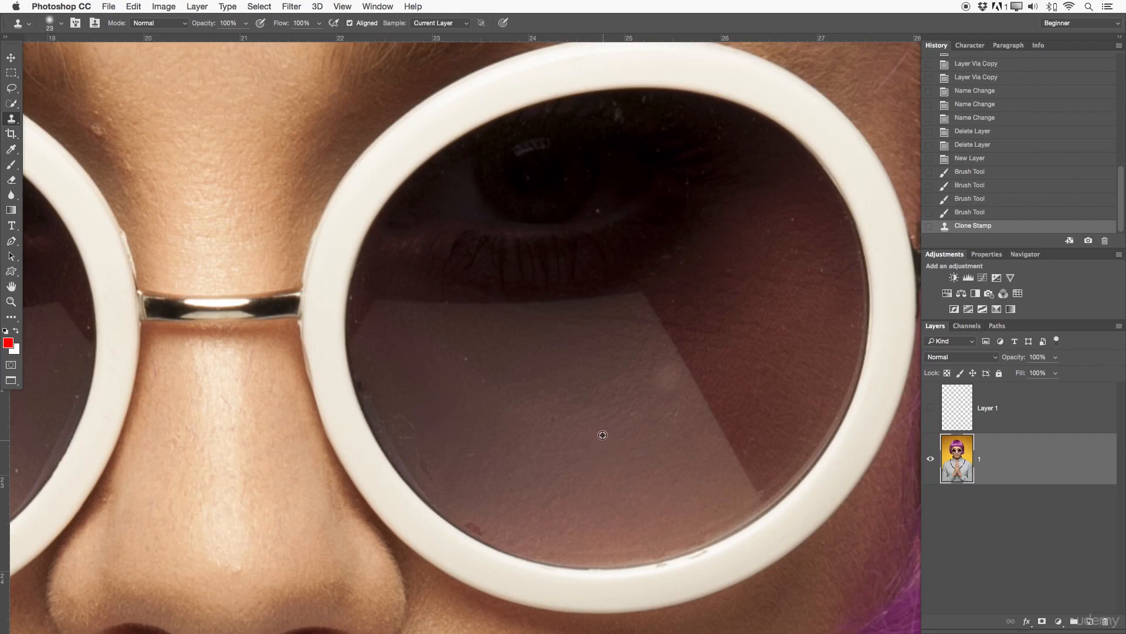
# Step: Paint a test clone stroke across the middle of the lens reflection, then revert the image to before both Clone Stamp strokes
pyautogui.moveTo(580, 375)
pyautogui.mouseDown()
pyautogui.moveTo(552, 368)
pyautogui.moveTo(588, 364)
pyautogui.moveTo(581, 378)
pyautogui.moveTo(557, 374)
pyautogui.moveTo(573, 360)
pyautogui.moveTo(626, 356)
pyautogui.moveTo(586, 370)
pyautogui.mouseUp()
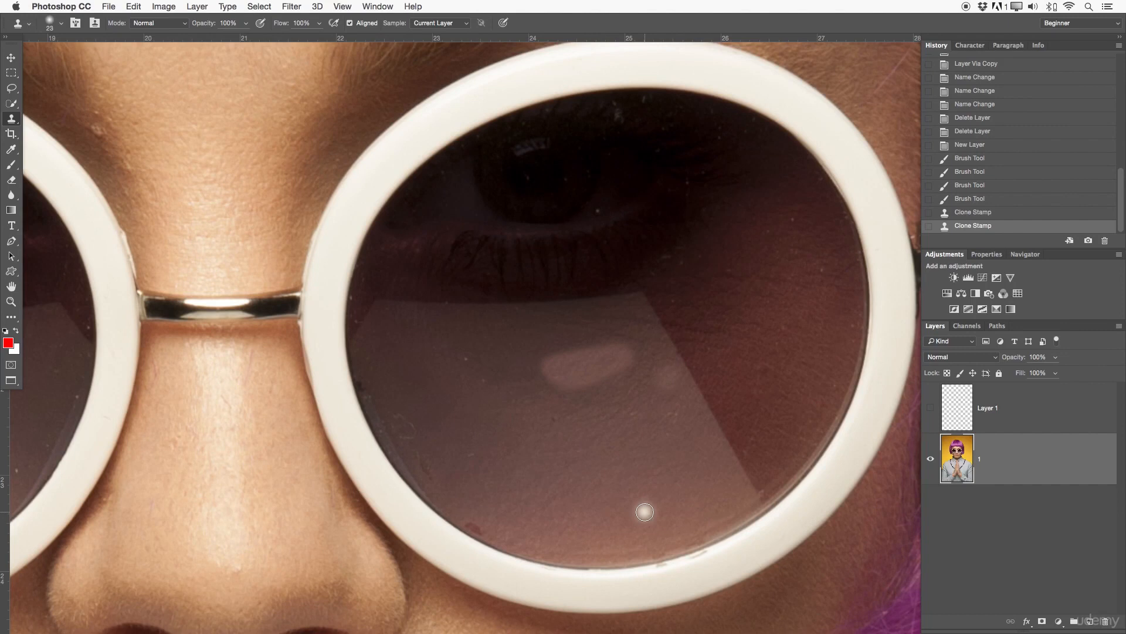
pyautogui.hotkey('ctrl', 'z')
pyautogui.hscroll(1, 696, 447)
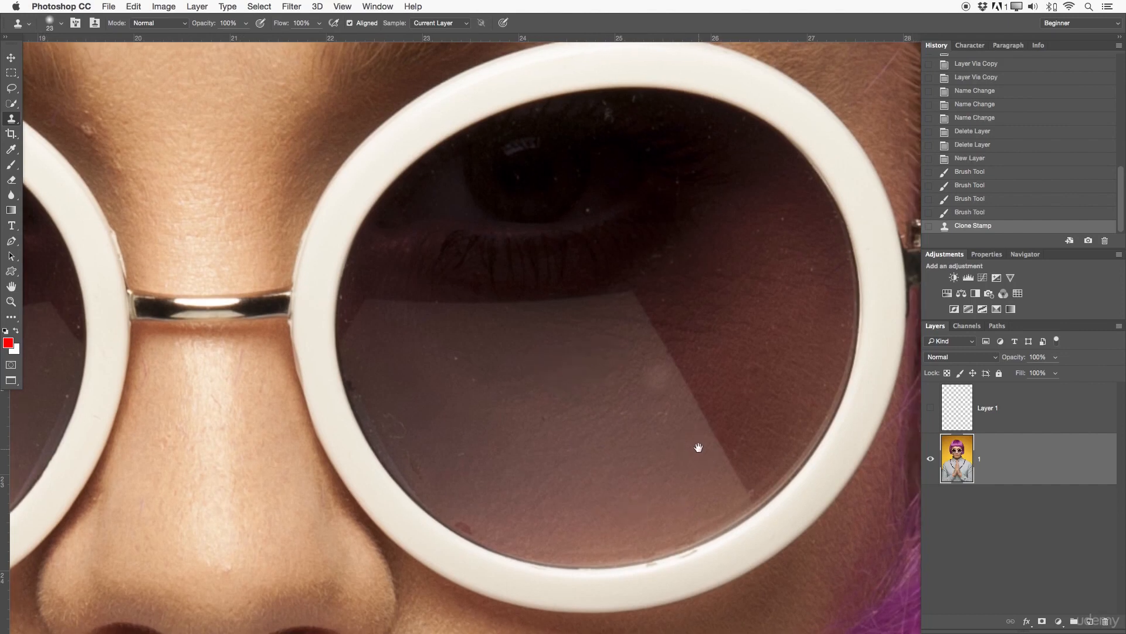
pyautogui.click(955, 212)
pyautogui.scroll(-1, 694, 385)
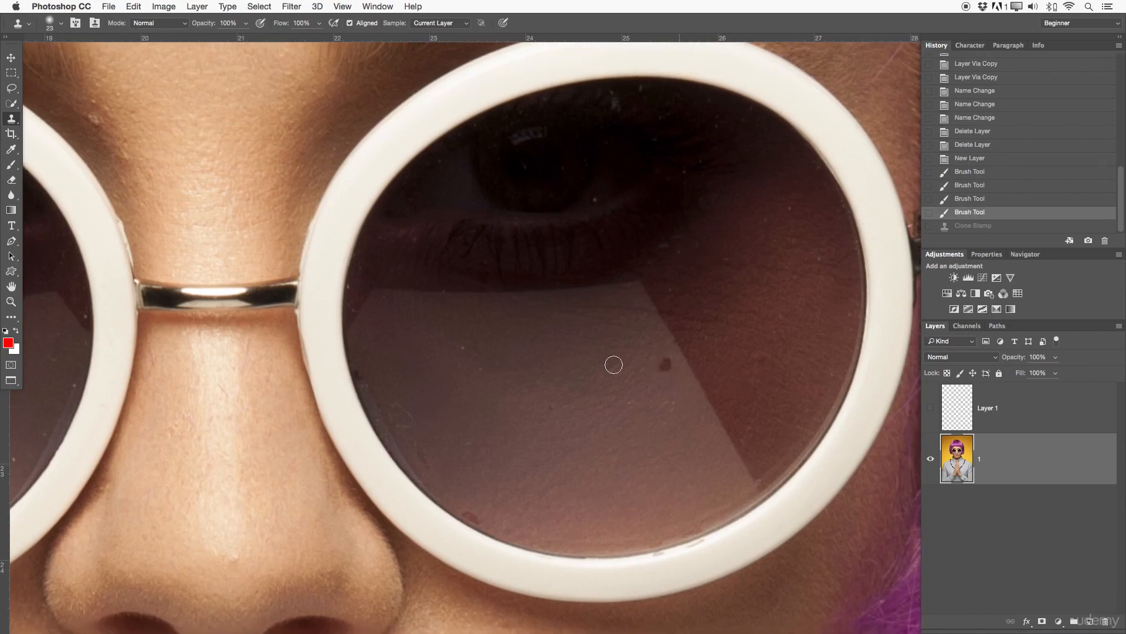
# Step: Switch to the Healing Brush at 23 px and heal the dark spot in the lens reflection from clean texture beside it
pyautogui.rightClick(12, 118)
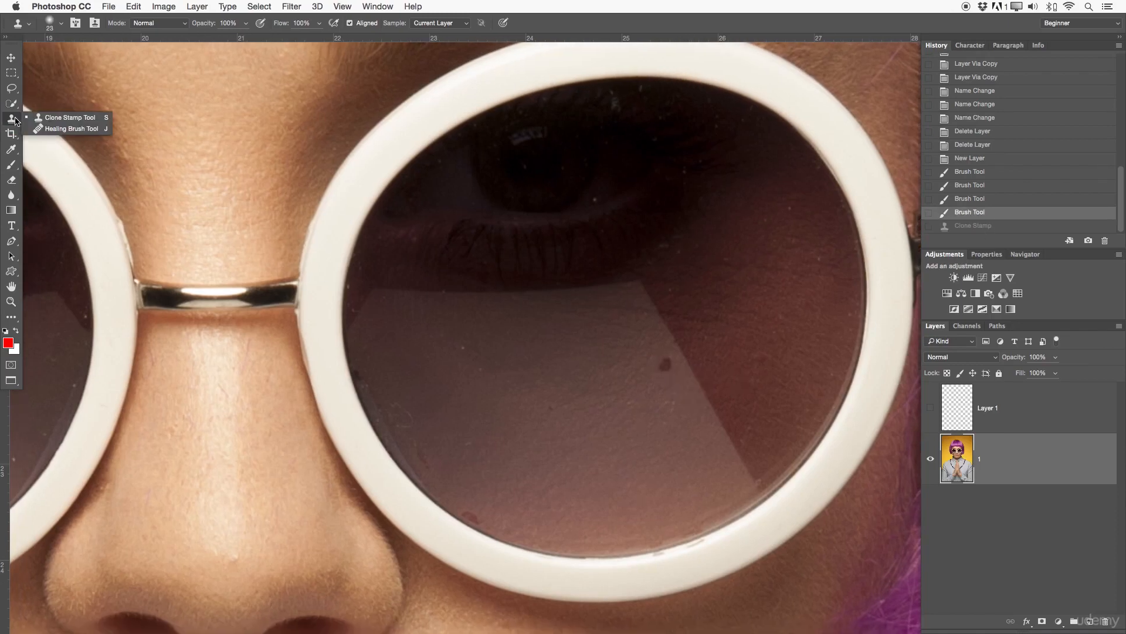
pyautogui.click(44, 128)
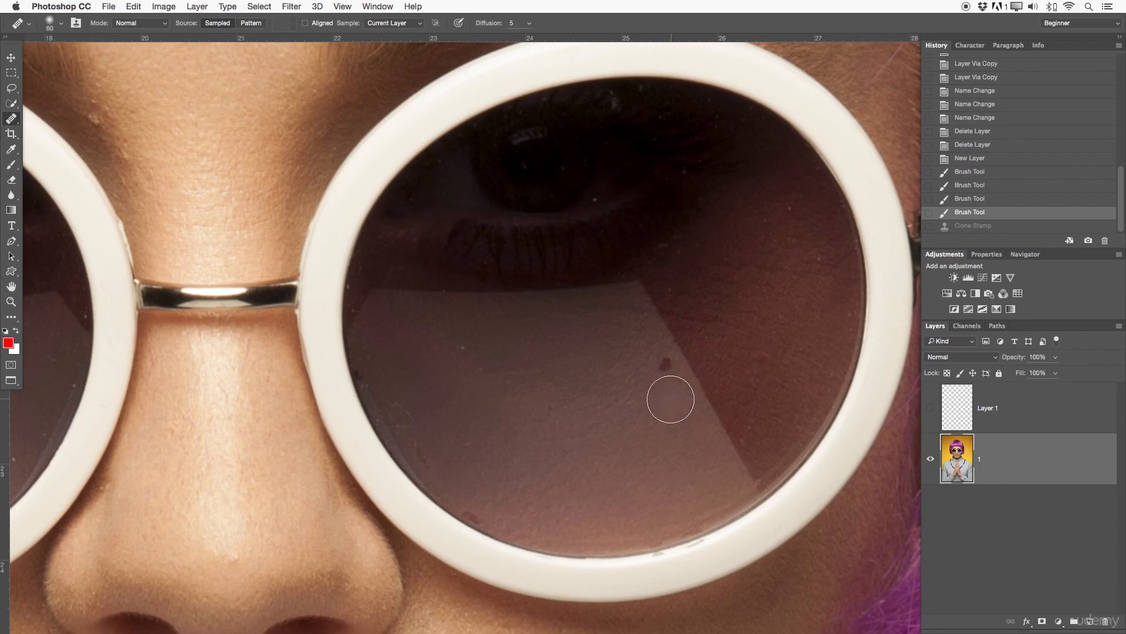
pyautogui.moveTo(662, 409); pyautogui.dragTo(637, 409)
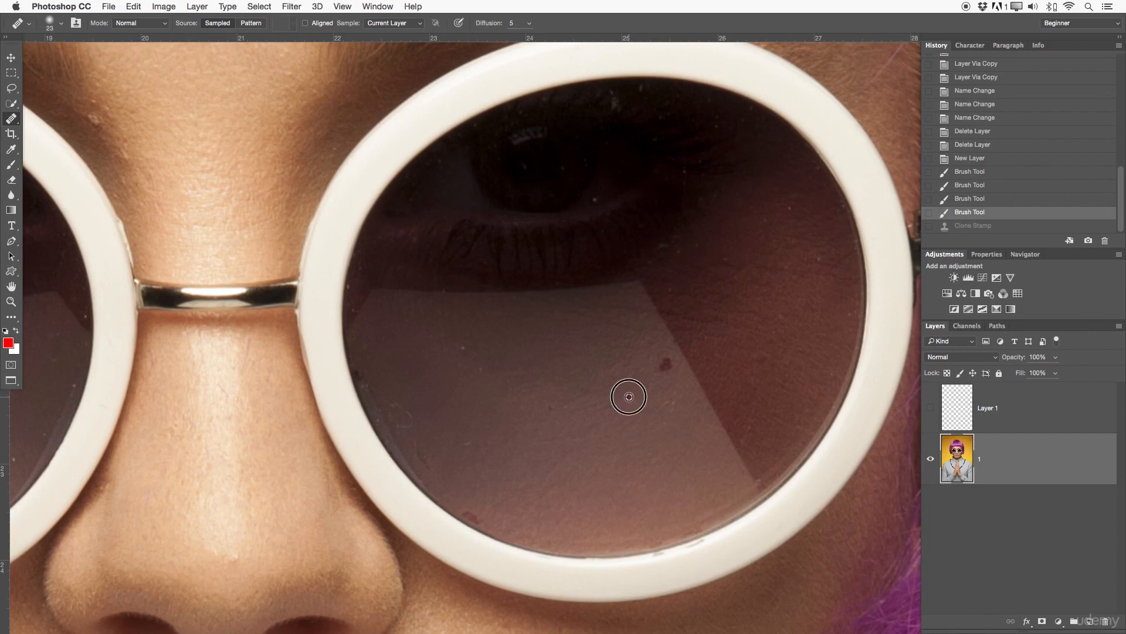
pyautogui.moveTo(661, 367); pyautogui.dragTo(653, 373)
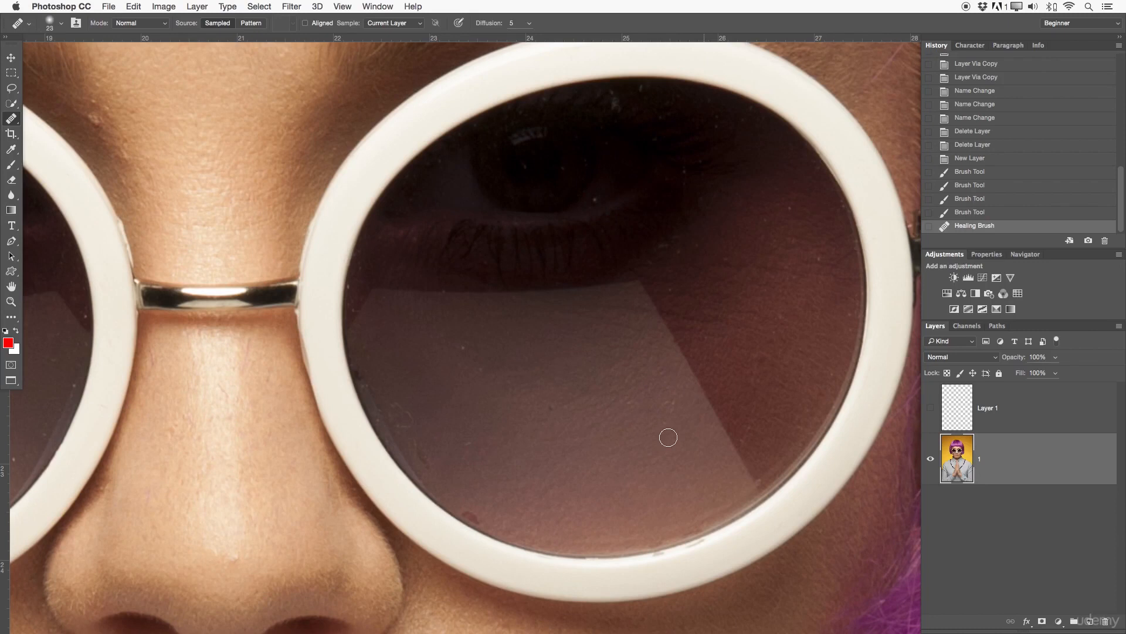
# Step: Heal the small dust specks scattered across the lens reflection, below the eye and along the lens edges with the 23 px Healing Brush
pyautogui.click(548, 406)
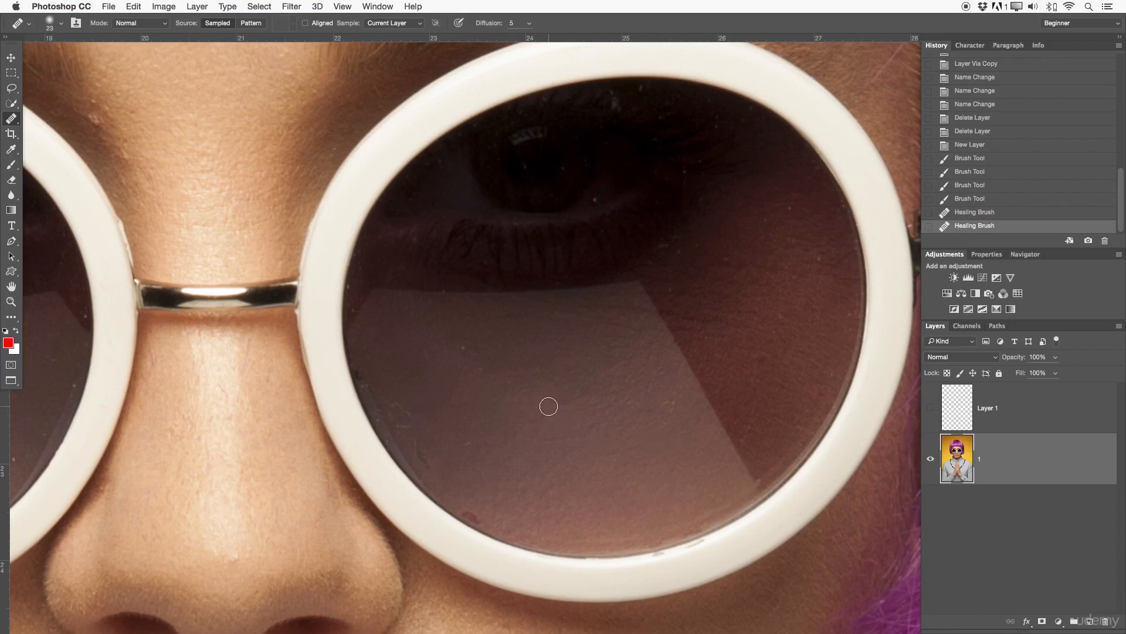
pyautogui.click(596, 196)
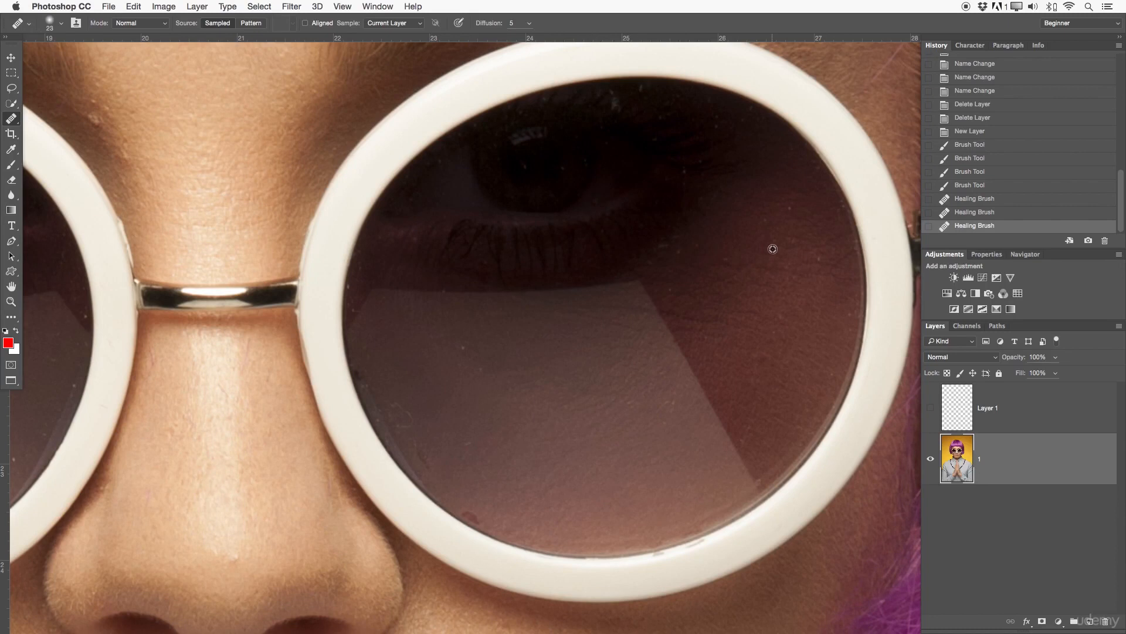
pyautogui.click(763, 219)
pyautogui.click(790, 206)
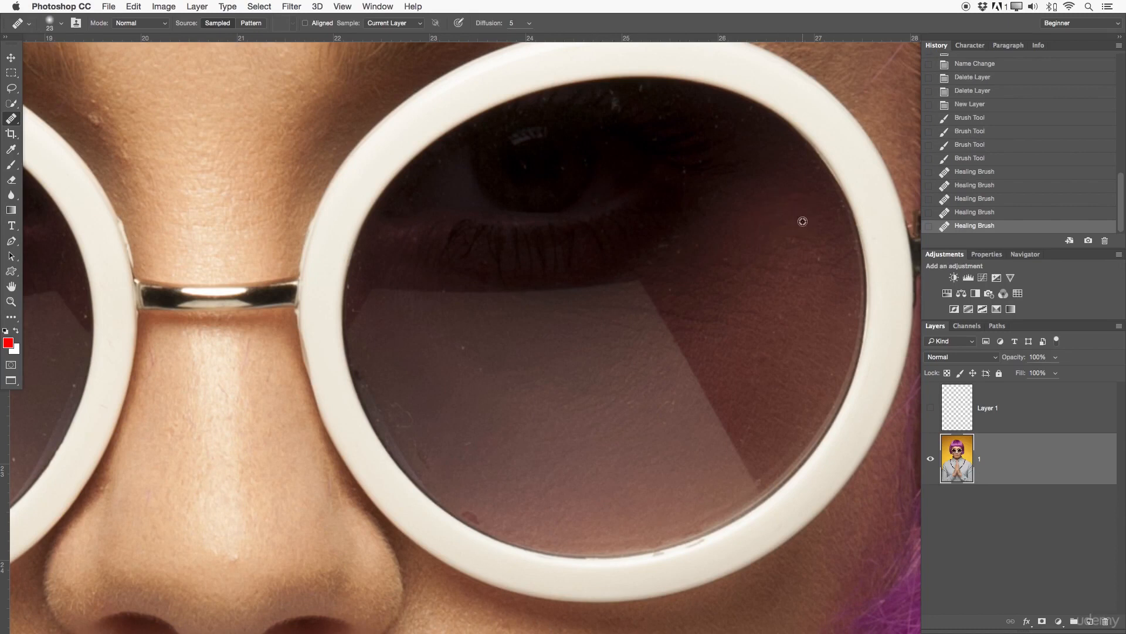
pyautogui.moveTo(818, 249); pyautogui.dragTo(819, 268)
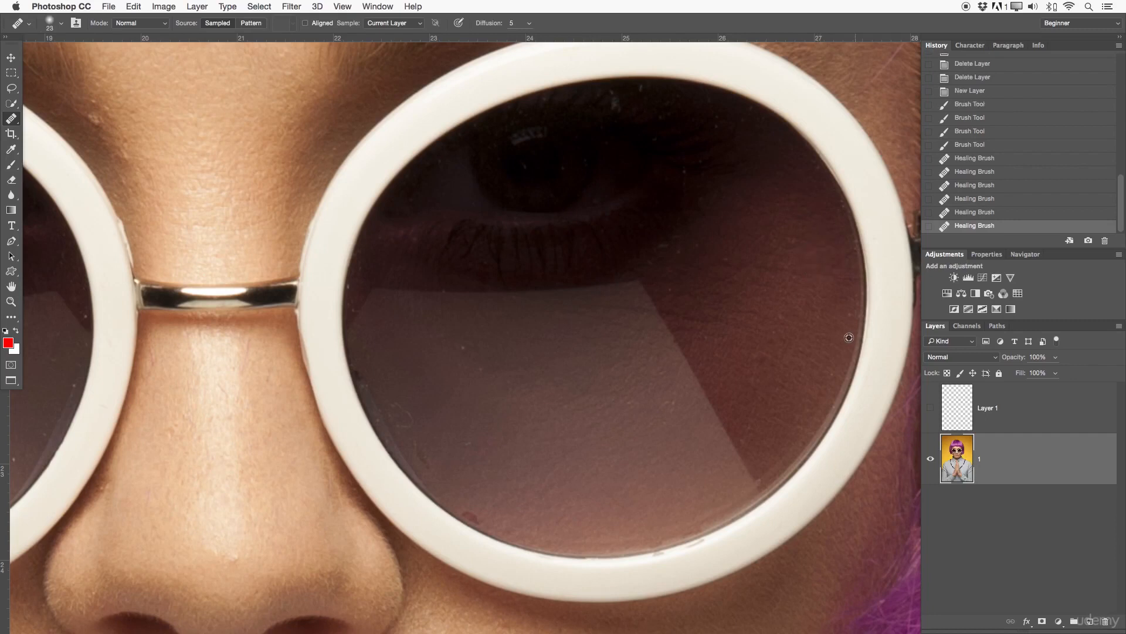
pyautogui.click(847, 321)
pyautogui.click(830, 372)
pyautogui.click(750, 433)
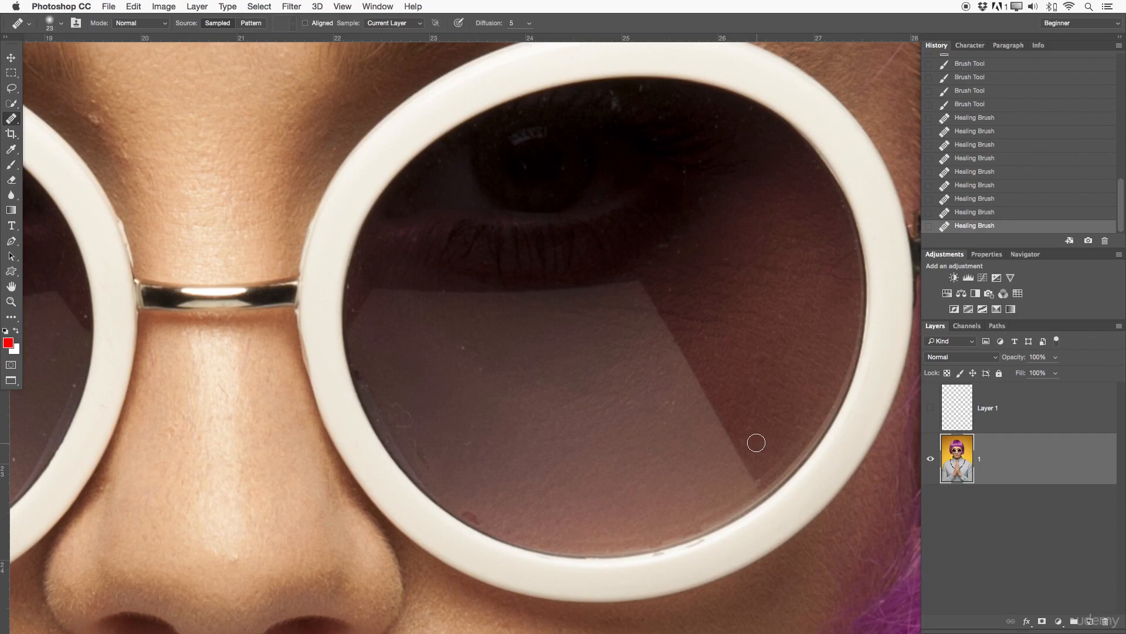
pyautogui.click(745, 440)
pyautogui.click(463, 342)
pyautogui.click(480, 372)
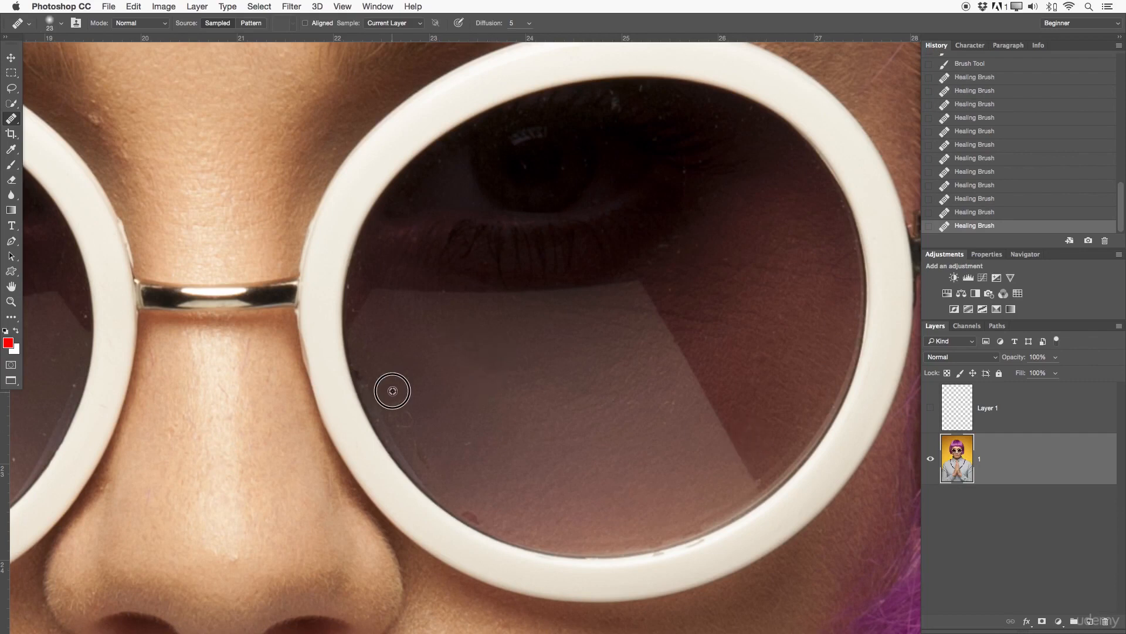
pyautogui.click(409, 413)
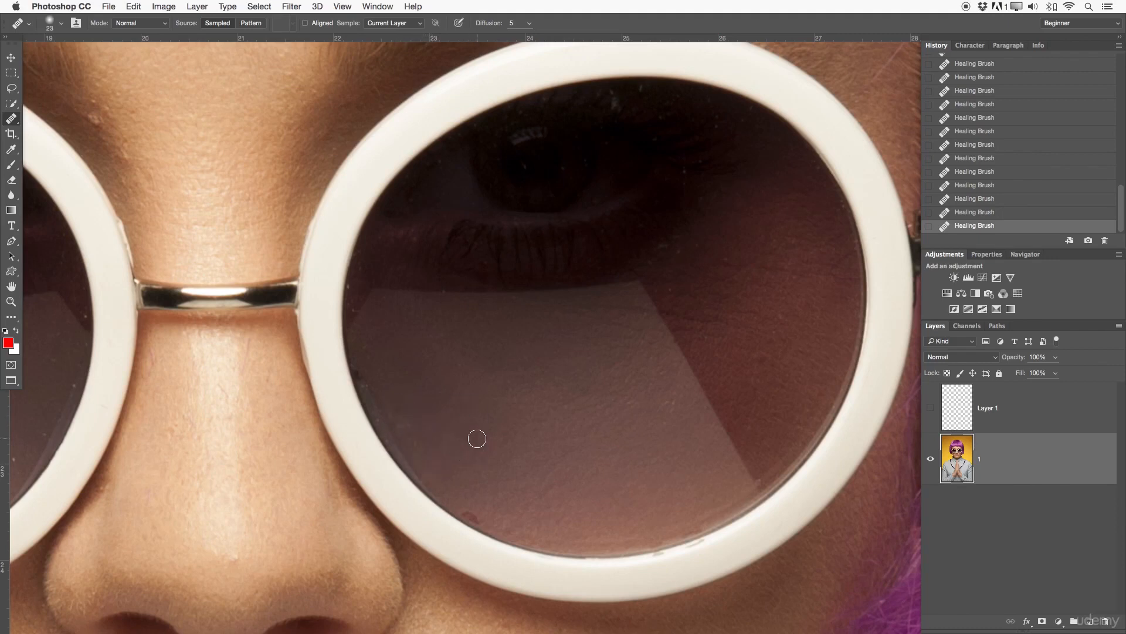
# Step: Try to heal the reddish spot on the lower lens edge beside the white frame with the Healing Brush
pyautogui.moveTo(484, 466); pyautogui.dragTo(593, 319)
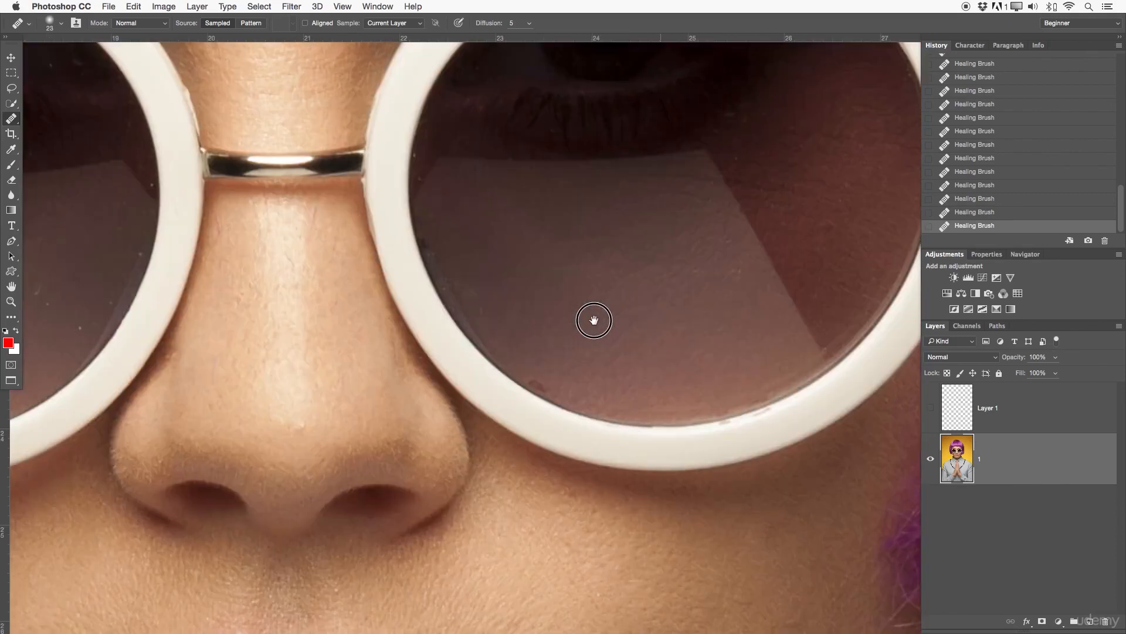
pyautogui.press('z')
pyautogui.moveTo(546, 372); pyautogui.dragTo(581, 368)
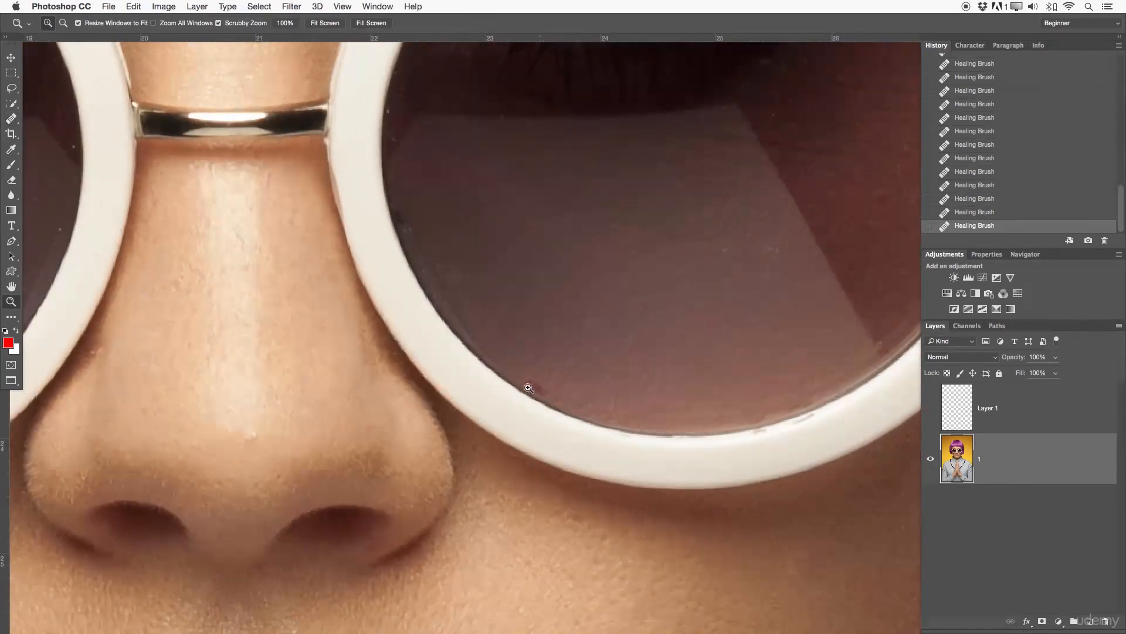
pyautogui.click(10, 120)
pyautogui.keyDown('alt'); pyautogui.click(534, 360); pyautogui.keyUp('alt')
pyautogui.moveTo(527, 382)
pyautogui.mouseDown()
pyautogui.moveTo(543, 393)
pyautogui.moveTo(534, 385)
pyautogui.mouseUp()
pyautogui.click(585, 426)
pyautogui.click(596, 407)
pyautogui.click(565, 415)
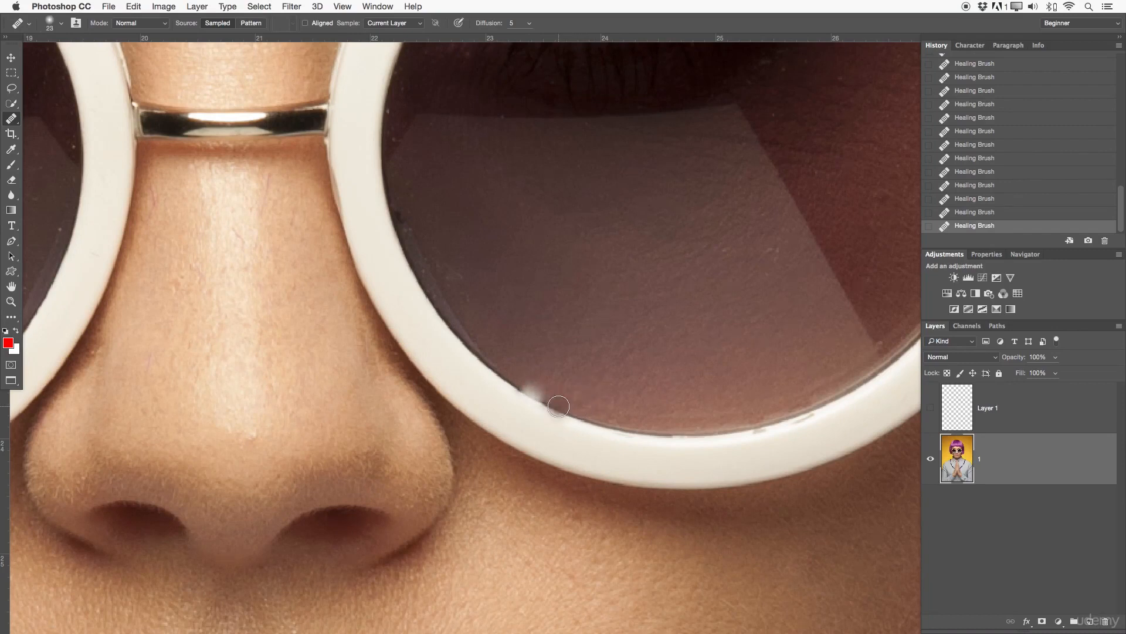
pyautogui.click(532, 391)
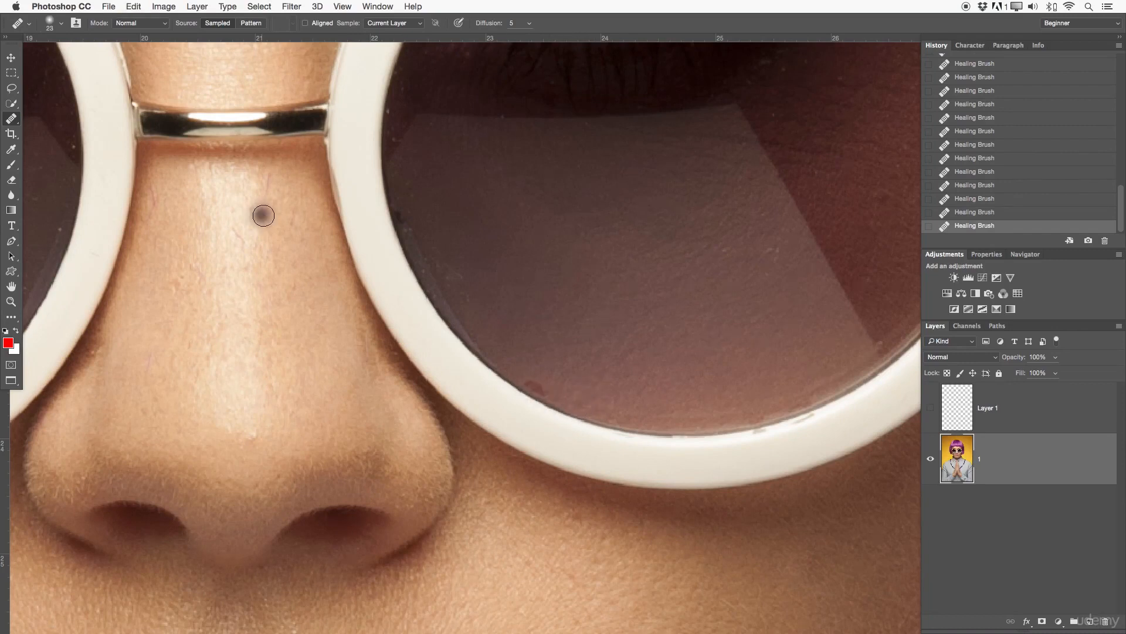
# Step: Clone lens texture over the reddish spot beside the white frame using the Clone Stamp with a 10 px brush
pyautogui.rightClick(9, 119)
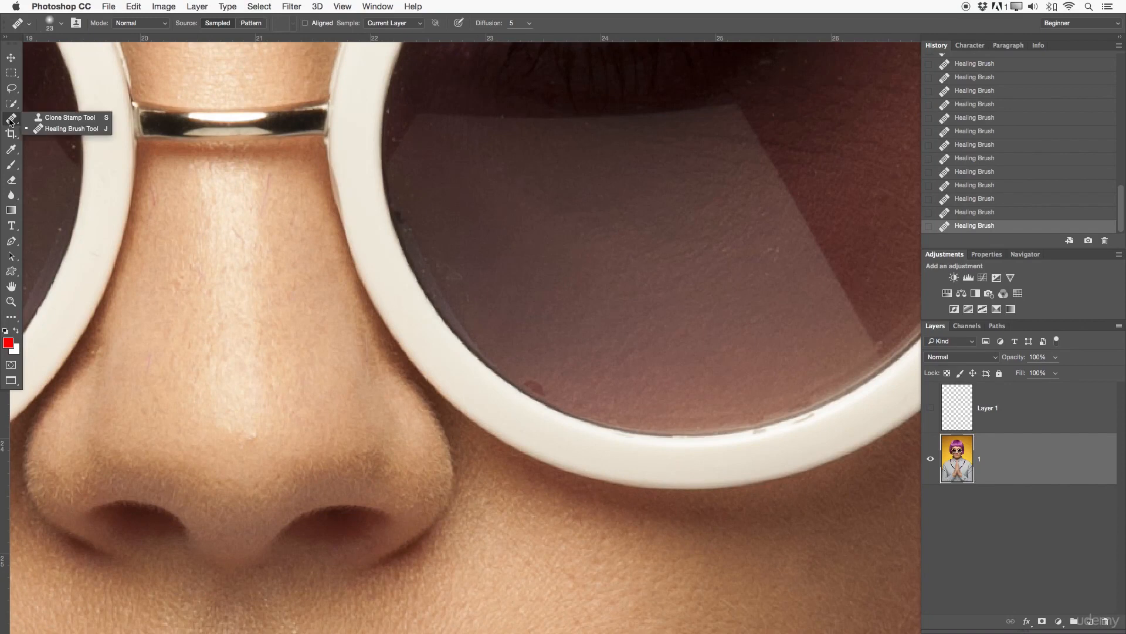
pyautogui.click(55, 118)
pyautogui.press('z')
pyautogui.moveTo(575, 382); pyautogui.dragTo(611, 381)
pyautogui.press('s')
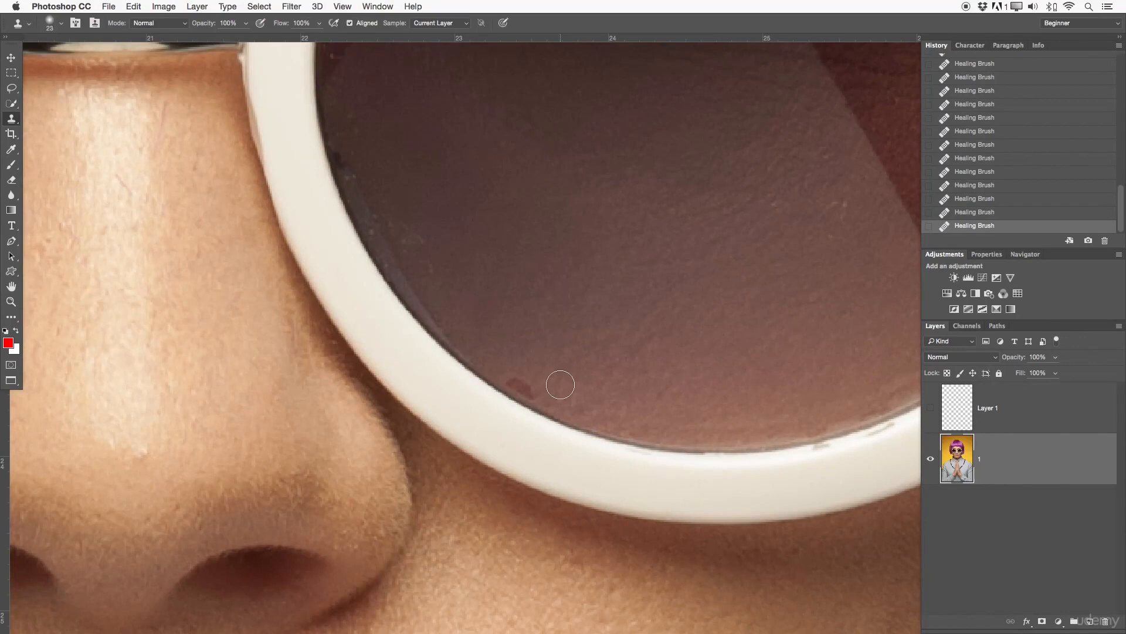
pyautogui.keyDown('alt'); pyautogui.click(558, 394); pyautogui.keyUp('alt')
pyautogui.press('[')
pyautogui.press('[')
pyautogui.moveTo(540, 399)
pyautogui.mouseDown()
pyautogui.moveTo(503, 377)
pyautogui.moveTo(521, 390)
pyautogui.mouseUp()
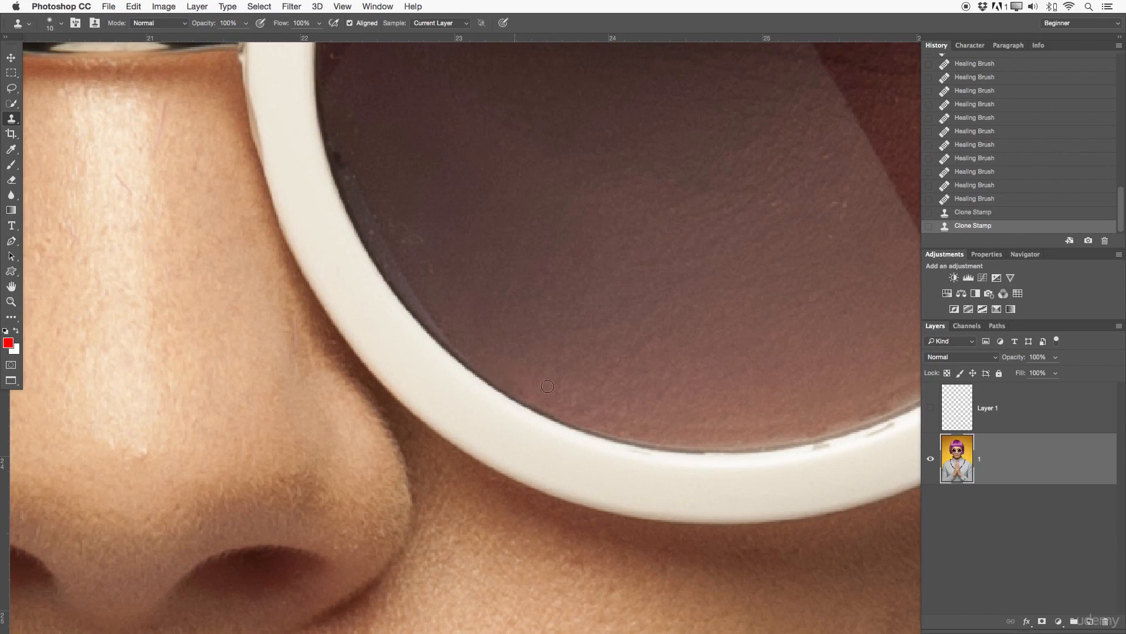
# Step: Delete the hidden Layer 1 that holds the red markings
pyautogui.press('z')
pyautogui.moveTo(586, 369); pyautogui.dragTo(626, 356)
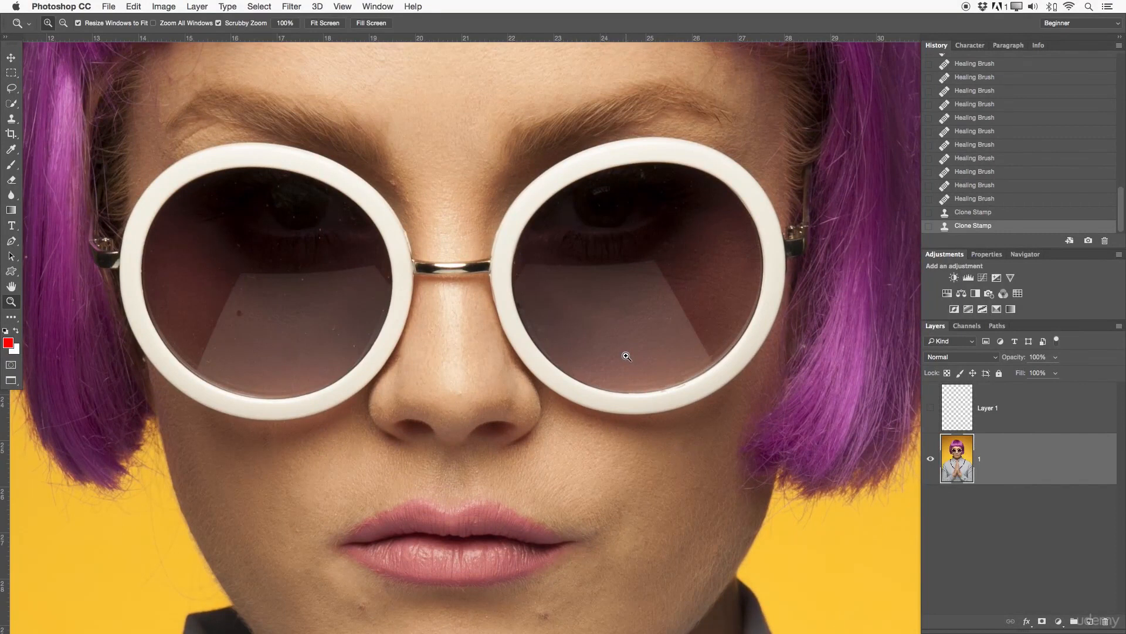
pyautogui.moveTo(625, 357); pyautogui.dragTo(605, 337)
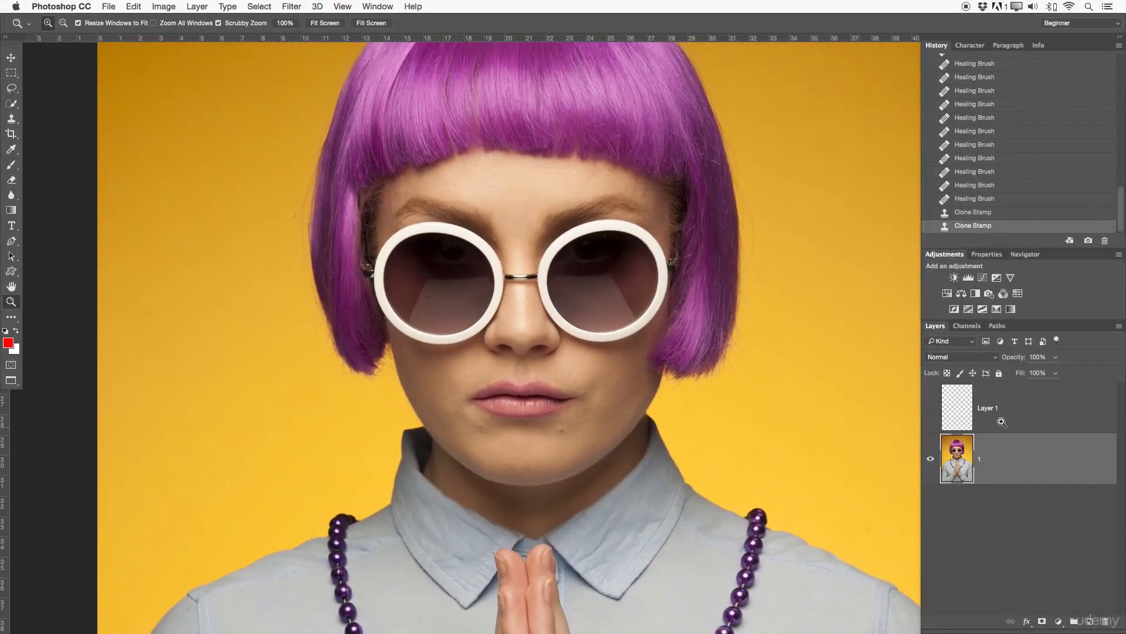
pyautogui.click(1033, 430)
pyautogui.press('Delete')
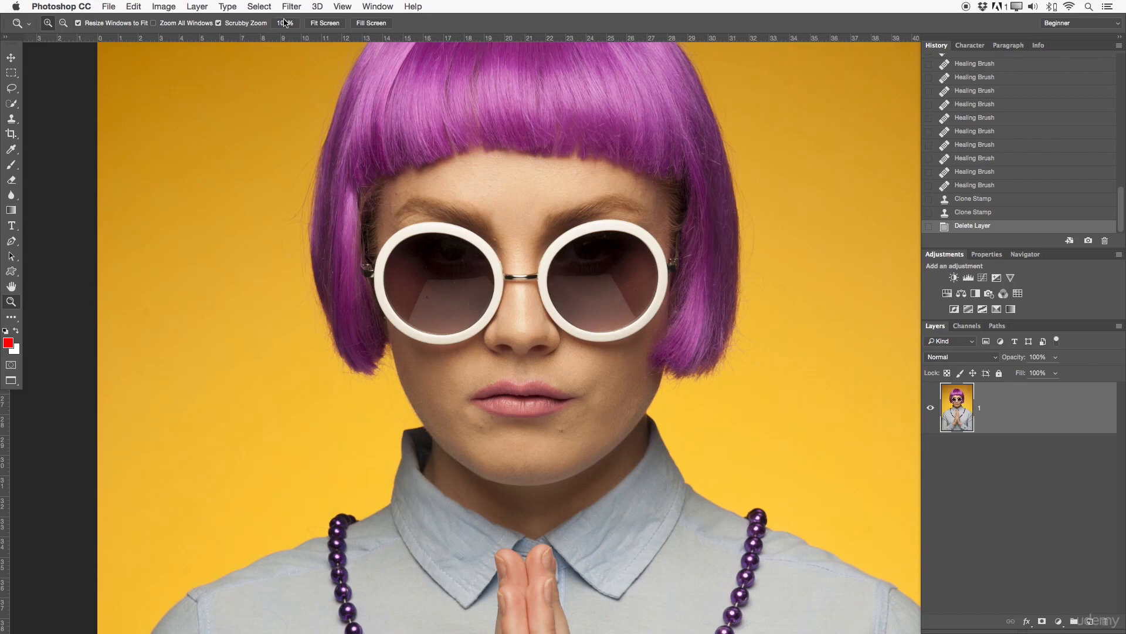
# Step: Review the Clone Stamp's layer sampling options and choose Current Layer
pyautogui.press('s')
pyautogui.click(446, 23)
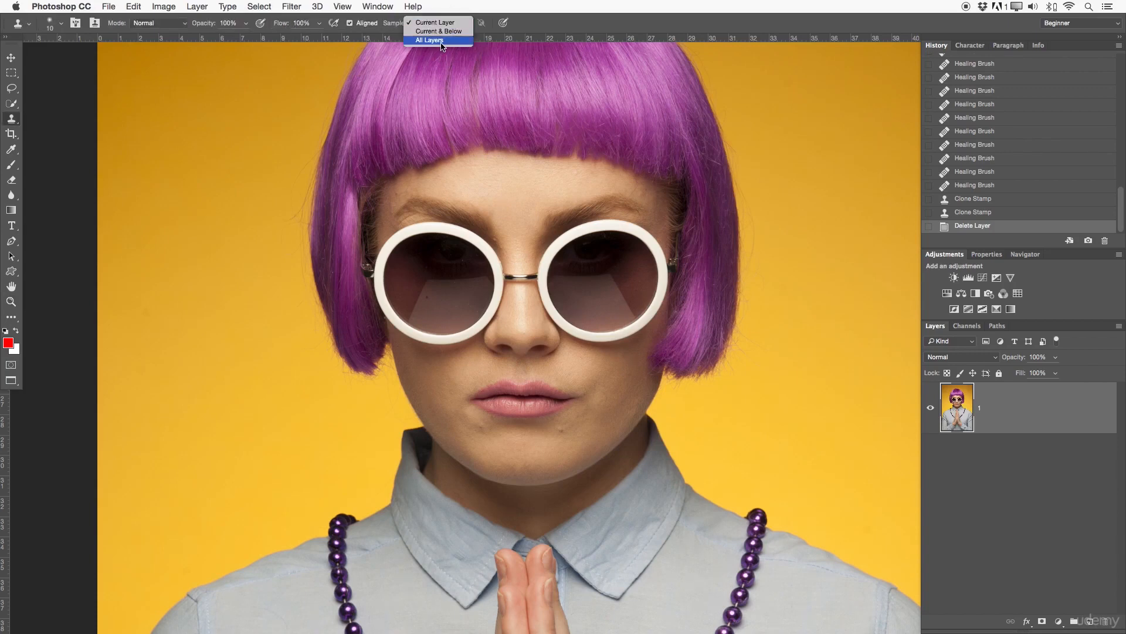
pyautogui.click(435, 22)
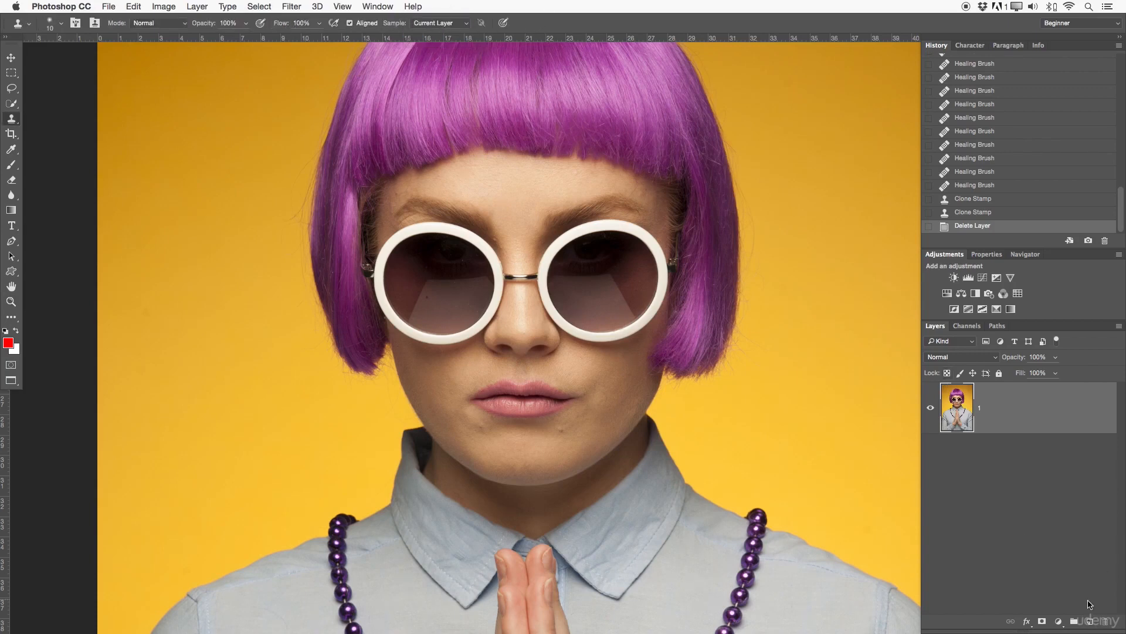
# Step: Add an empty layer above the portrait and name it Healing
pyautogui.click(1089, 622)
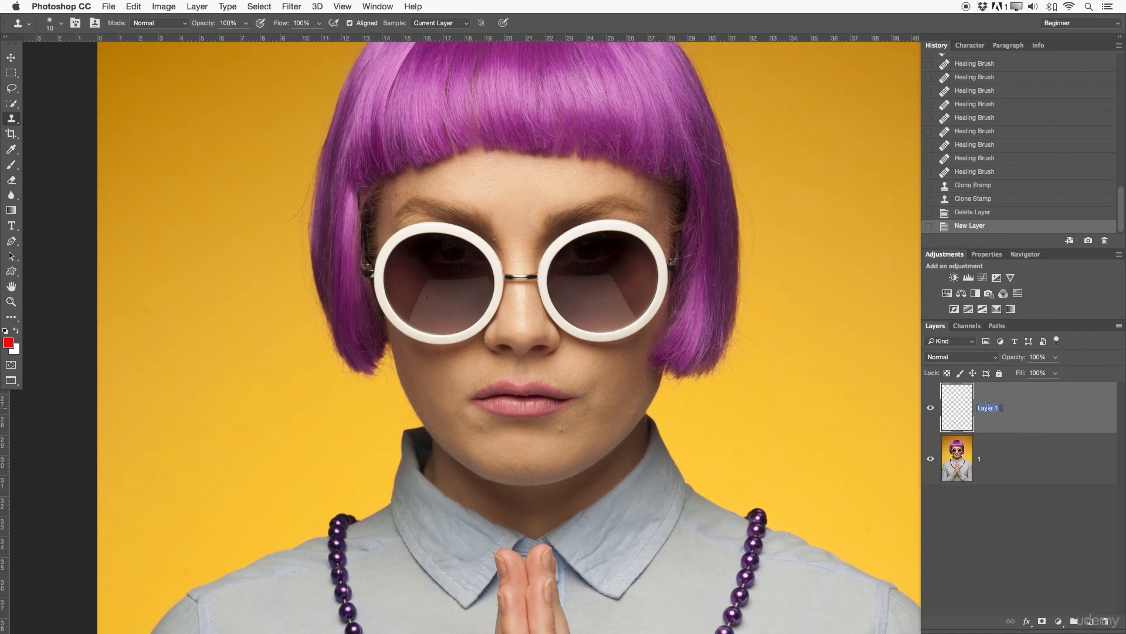
pyautogui.write('Healing')
pyautogui.press('Return')
pyautogui.moveTo(1034, 417); pyautogui.dragTo(573, 312)
pyautogui.click(635, 221)
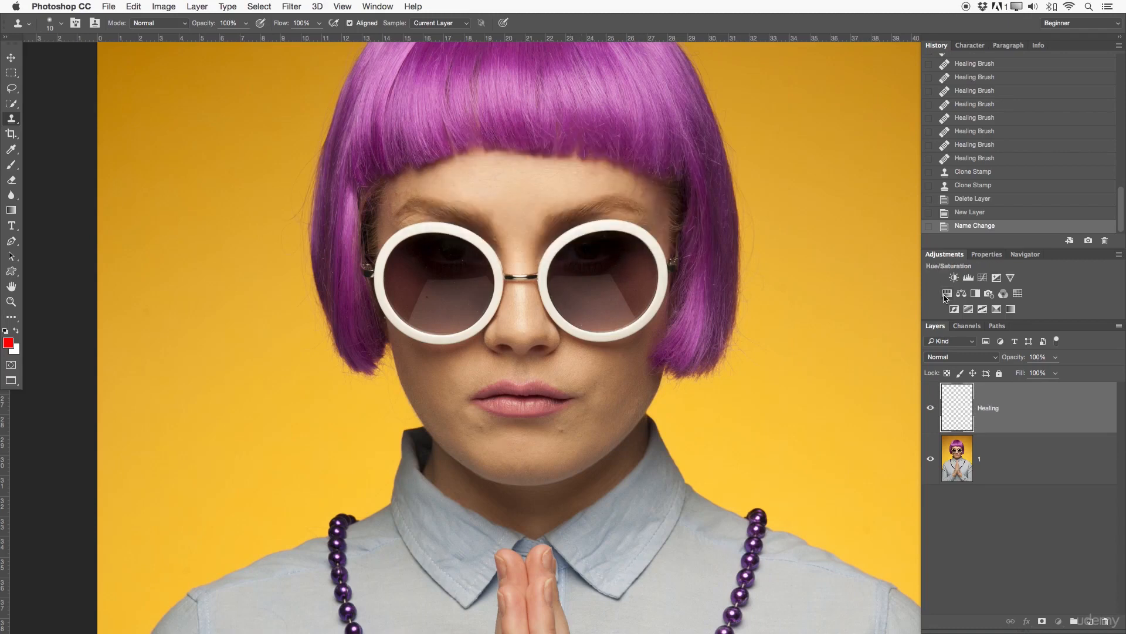
# Step: Activate the Healing Brush for the chin area and set it to sample All Layers
pyautogui.press('z')
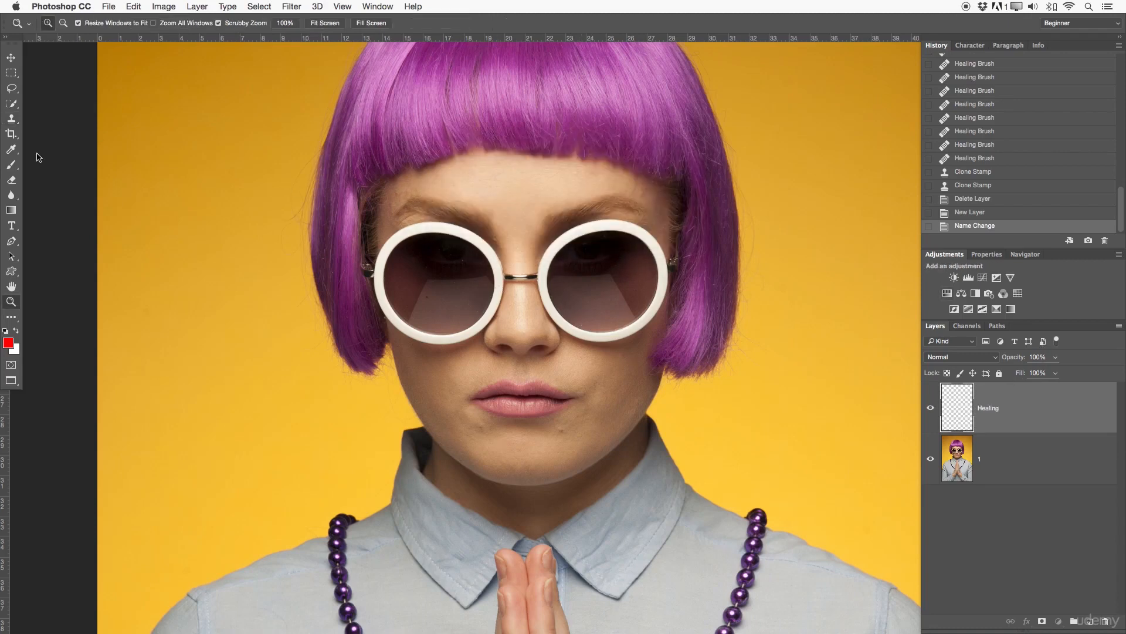
pyautogui.moveTo(13, 120); pyautogui.dragTo(51, 129)
pyautogui.press('z')
pyautogui.moveTo(586, 410); pyautogui.dragTo(585, 249)
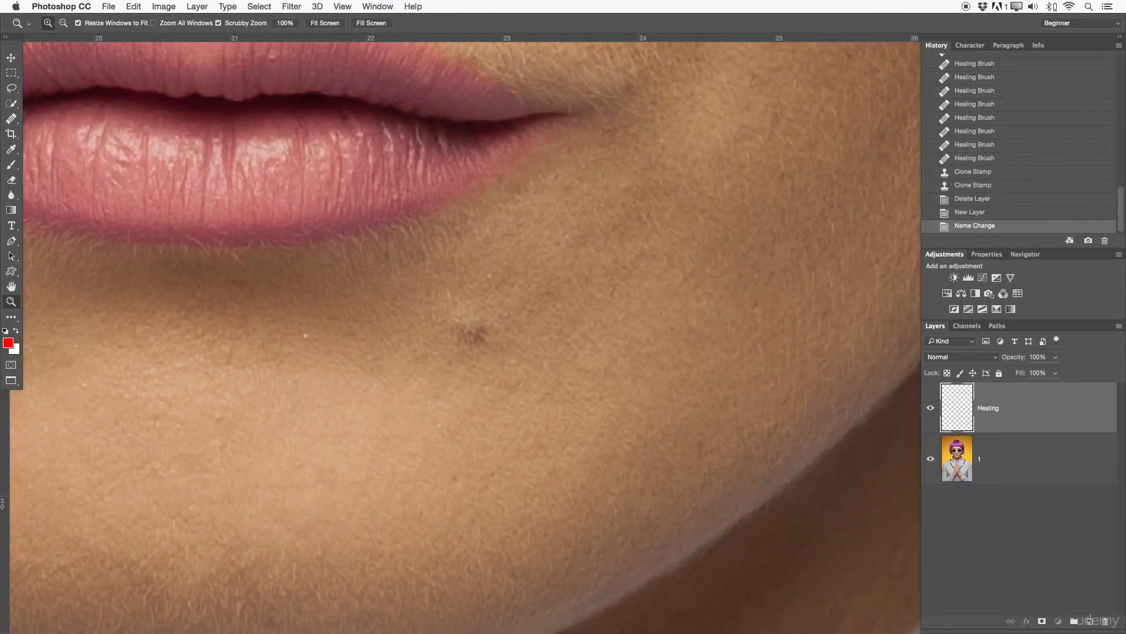
pyautogui.click(12, 120)
pyautogui.click(381, 23)
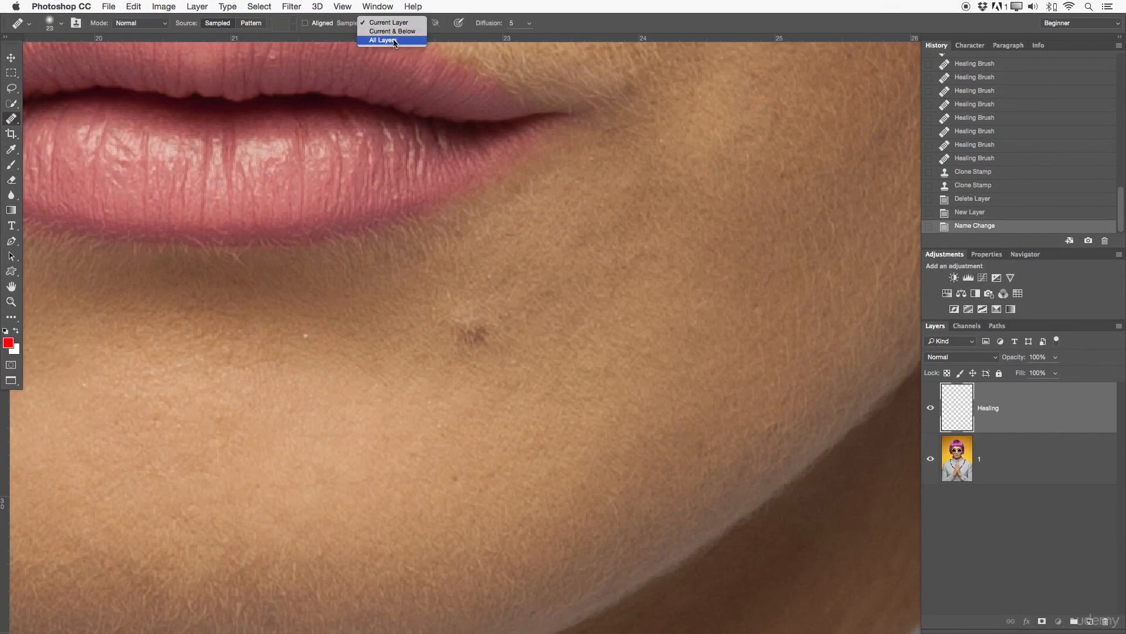
pyautogui.click(395, 41)
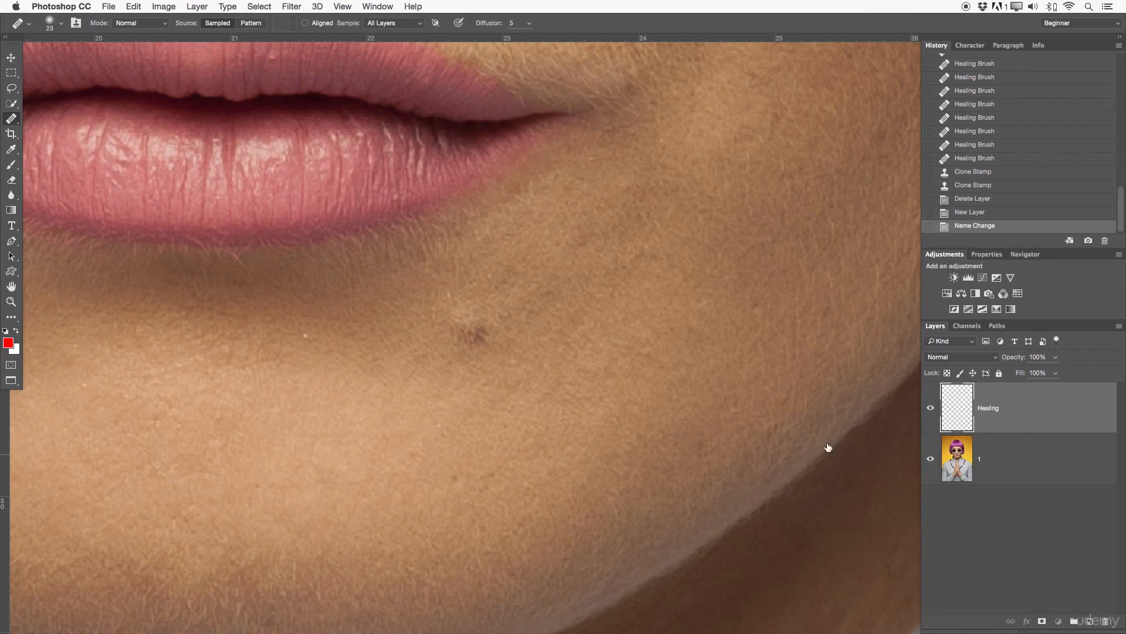
# Step: Heal the dark spot below the right mouth corner and the white speck under the lower lip on the Healing layer
pyautogui.keyDown('alt'); pyautogui.click(541, 275); pyautogui.keyUp('alt')
pyautogui.moveTo(489, 317)
pyautogui.mouseDown()
pyautogui.moveTo(463, 324)
pyautogui.moveTo(485, 328)
pyautogui.moveTo(479, 346)
pyautogui.moveTo(456, 325)
pyautogui.moveTo(470, 296)
pyautogui.moveTo(455, 310)
pyautogui.moveTo(471, 335)
pyautogui.moveTo(482, 305)
pyautogui.moveTo(494, 329)
pyautogui.moveTo(501, 323)
pyautogui.moveTo(451, 333)
pyautogui.mouseUp()
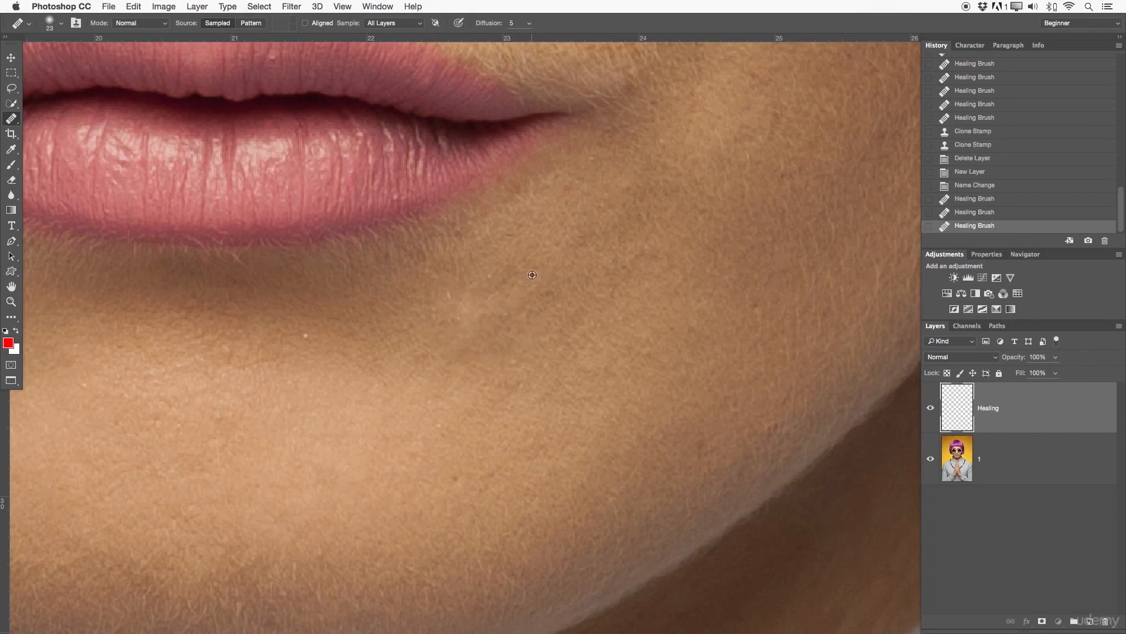
pyautogui.moveTo(498, 281); pyautogui.dragTo(464, 316)
pyautogui.click(303, 333)
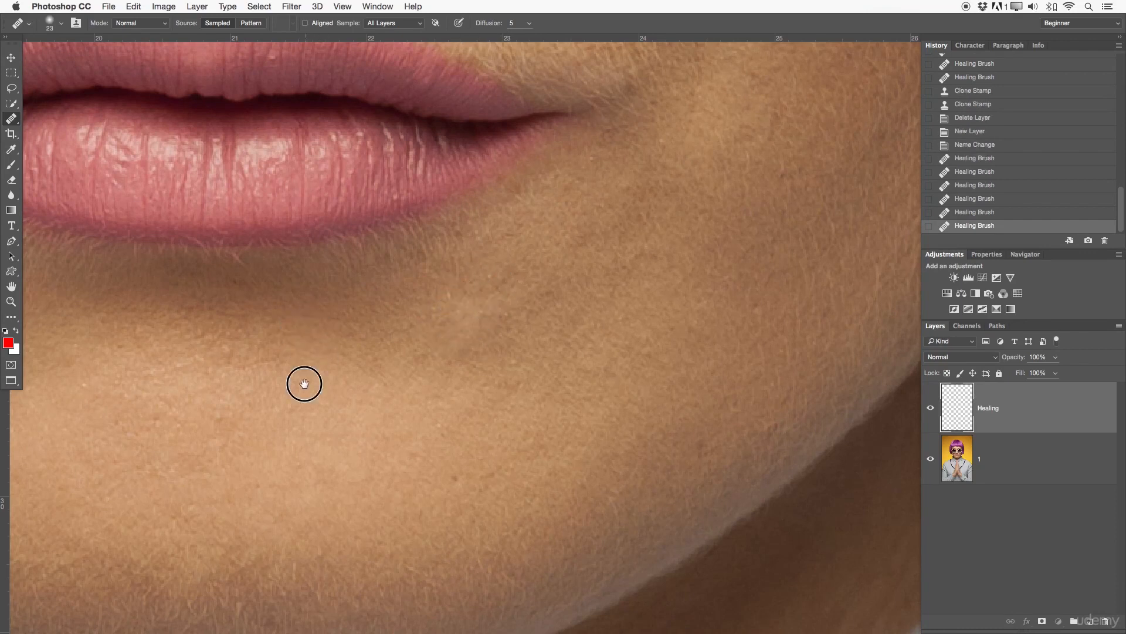
# Step: Heal the reddish blemish below the left mouth corner on the Healing layer, using clean nearby skin
pyautogui.moveTo(304, 382); pyautogui.dragTo(775, 269)
pyautogui.click(409, 192)
pyautogui.moveTo(427, 188)
pyautogui.mouseDown()
pyautogui.moveTo(379, 183)
pyautogui.moveTo(395, 190)
pyautogui.moveTo(415, 164)
pyautogui.mouseUp()
pyautogui.keyDown('alt'); pyautogui.click(327, 158); pyautogui.keyUp('alt')
# Step: Heal the small spots on the left cheek and above the left mouth corner on the Healing layer
pyautogui.scroll(10, 638, 200)
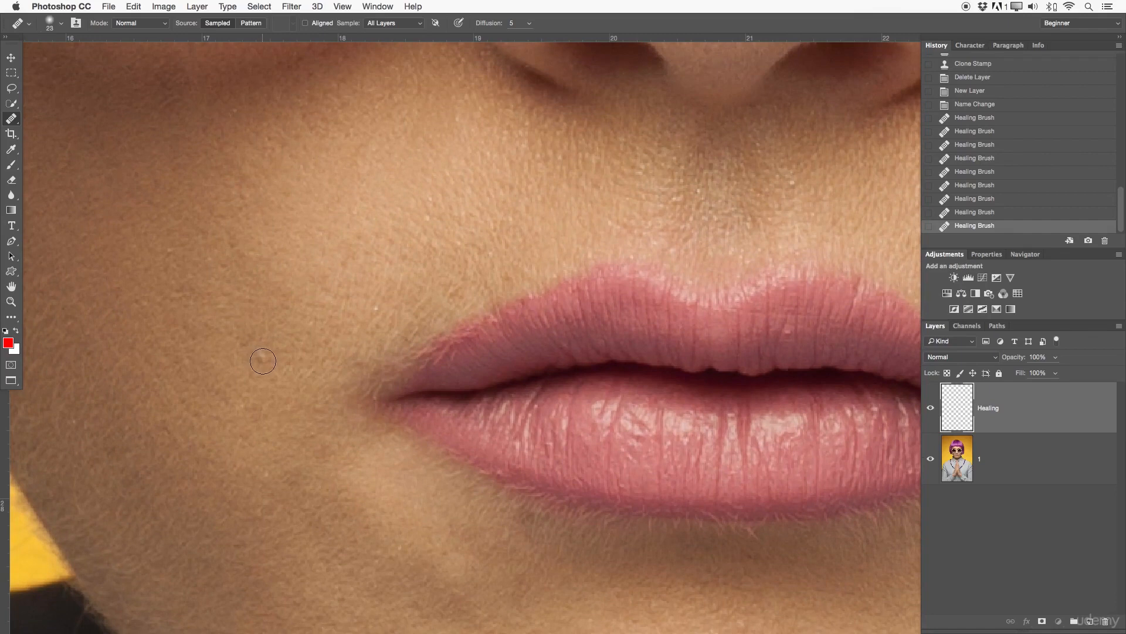
pyautogui.click(263, 361)
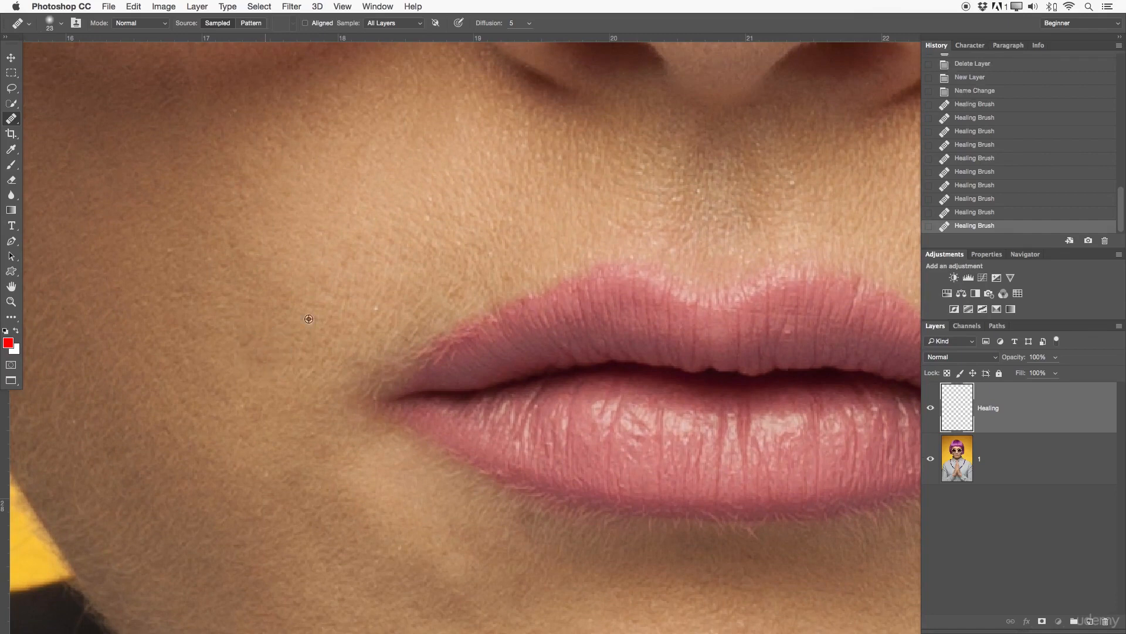
pyautogui.click(380, 316)
pyautogui.moveTo(453, 282); pyautogui.dragTo(466, 272)
pyautogui.keyDown('alt'); pyautogui.click(446, 192); pyautogui.keyUp('alt')
pyautogui.moveTo(435, 199); pyautogui.dragTo(426, 221)
# Step: Heal the small skin marks near the inner end of the left eyebrow on the Healing layer
pyautogui.moveTo(533, 337); pyautogui.dragTo(568, 551)
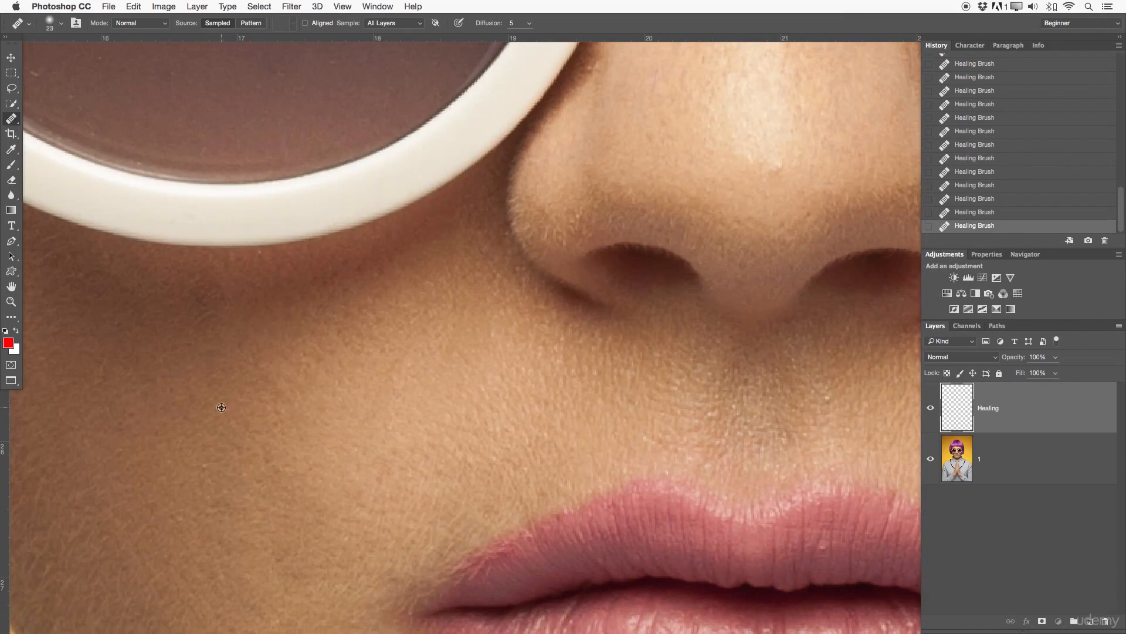
pyautogui.moveTo(657, 144); pyautogui.dragTo(496, 439)
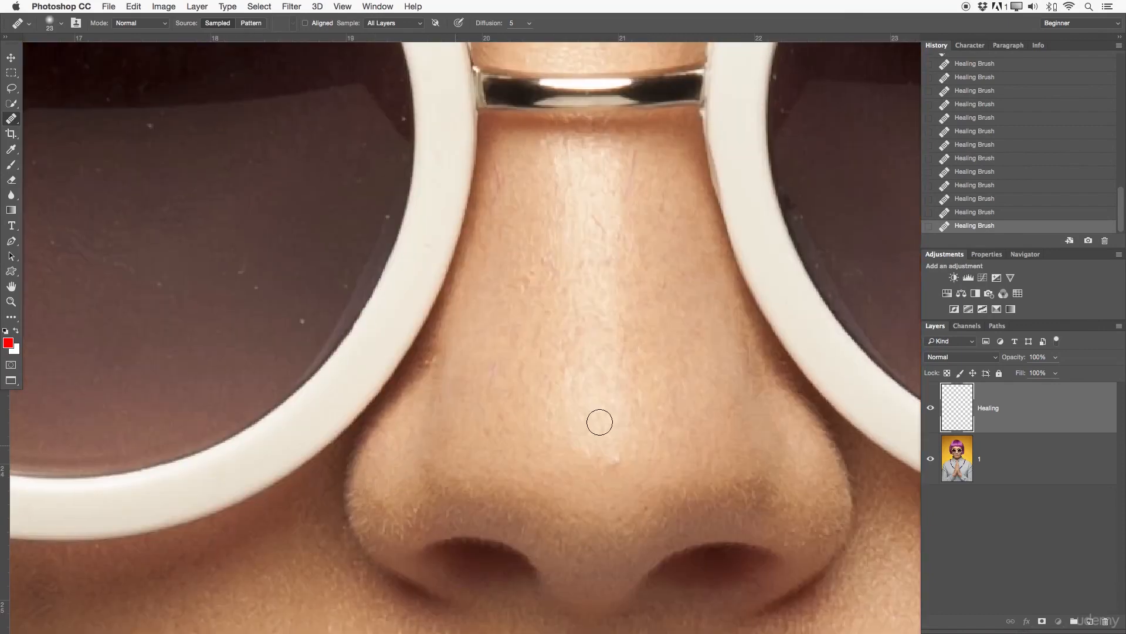
pyautogui.moveTo(641, 337); pyautogui.dragTo(664, 633)
pyautogui.click(441, 274)
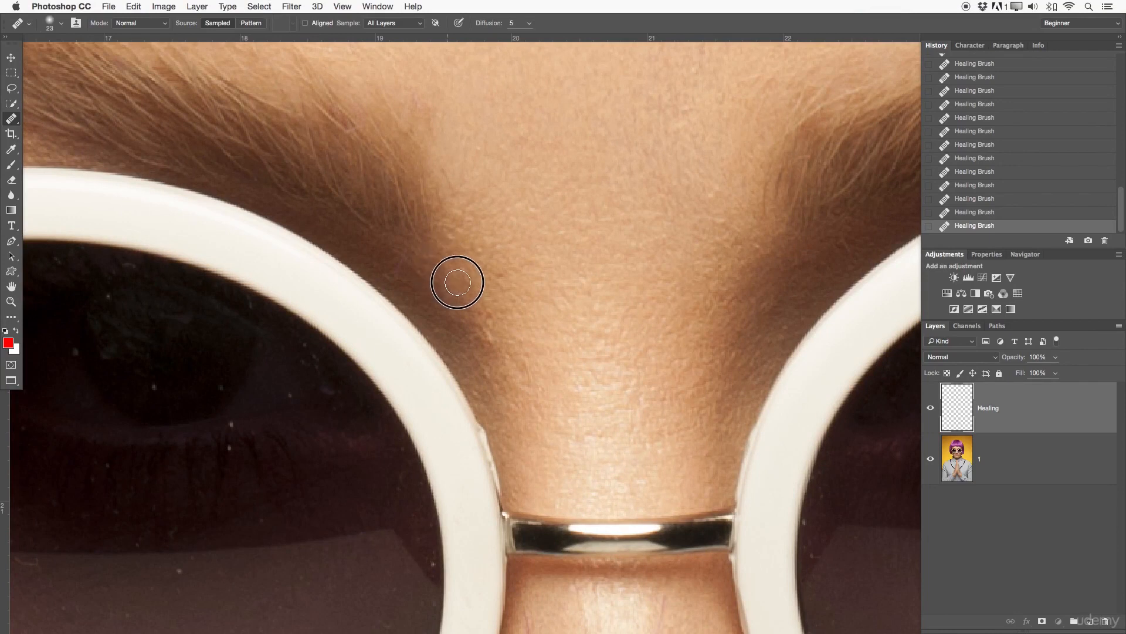
pyautogui.click(478, 323)
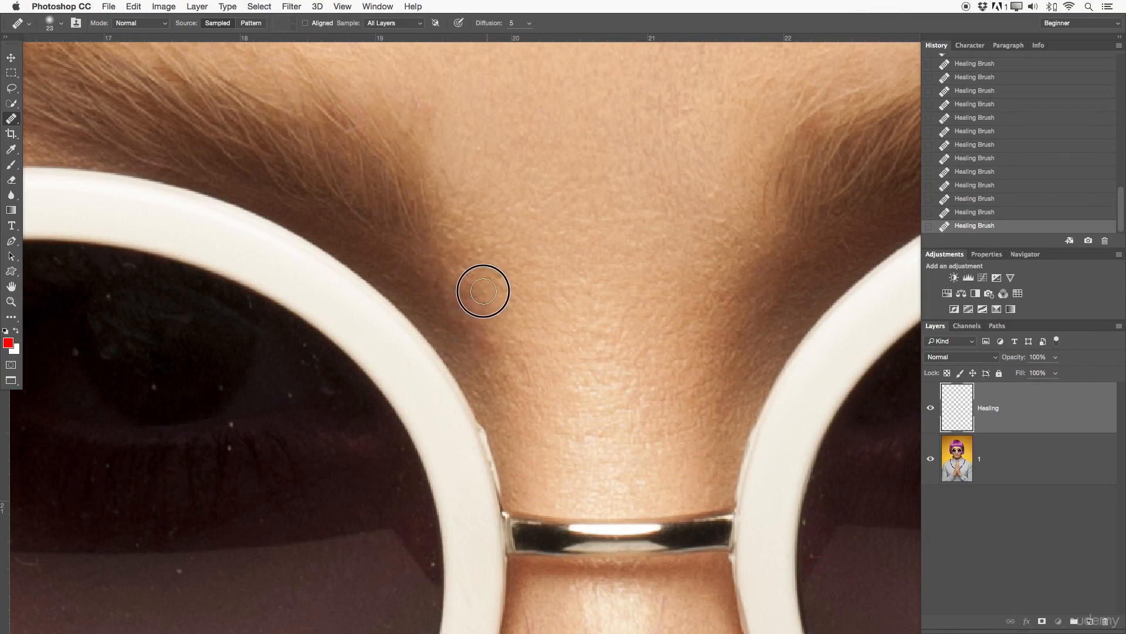
# Step: Compare the portrait with the Healing layer hidden and shown, and delete that layer
pyautogui.press('z')
pyautogui.moveTo(666, 259)
pyautogui.mouseDown()
pyautogui.moveTo(594, 267)
pyautogui.moveTo(657, 276)
pyautogui.moveTo(674, 347)
pyautogui.moveTo(716, 326)
pyautogui.moveTo(706, 331)
pyautogui.mouseUp()
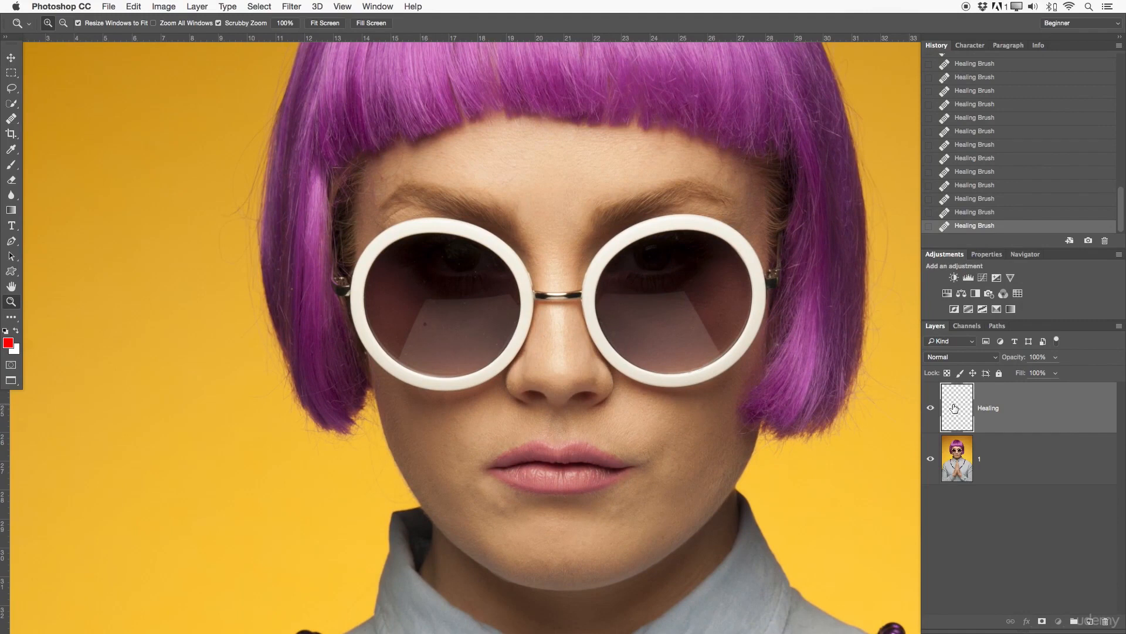
pyautogui.click(931, 408)
pyautogui.click(933, 413)
pyautogui.click(932, 416)
pyautogui.click(931, 417)
pyautogui.click(929, 412)
pyautogui.click(931, 411)
pyautogui.press('Delete')
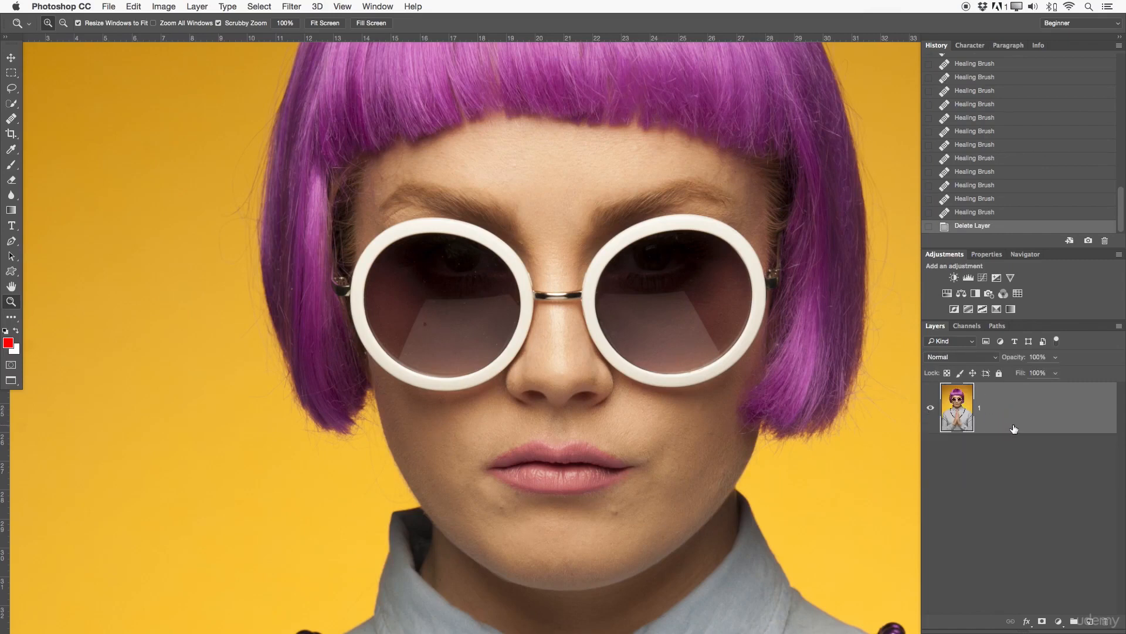
# Step: Duplicate the portrait layer and rename the copy 2
pyautogui.press('super+j')
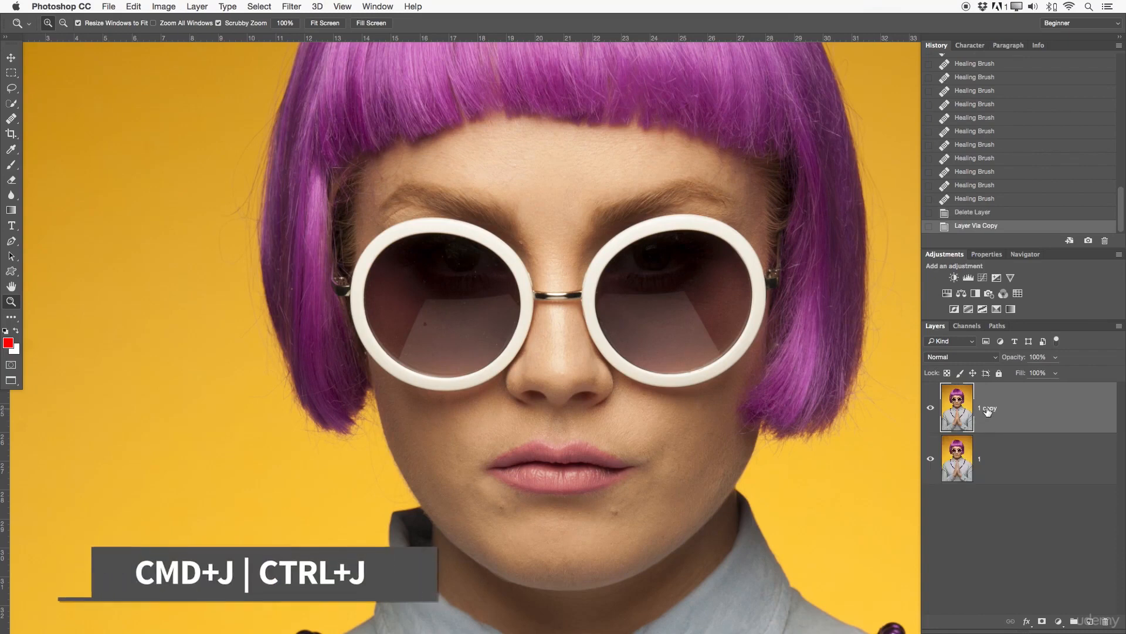
pyautogui.doubleClick(987, 409)
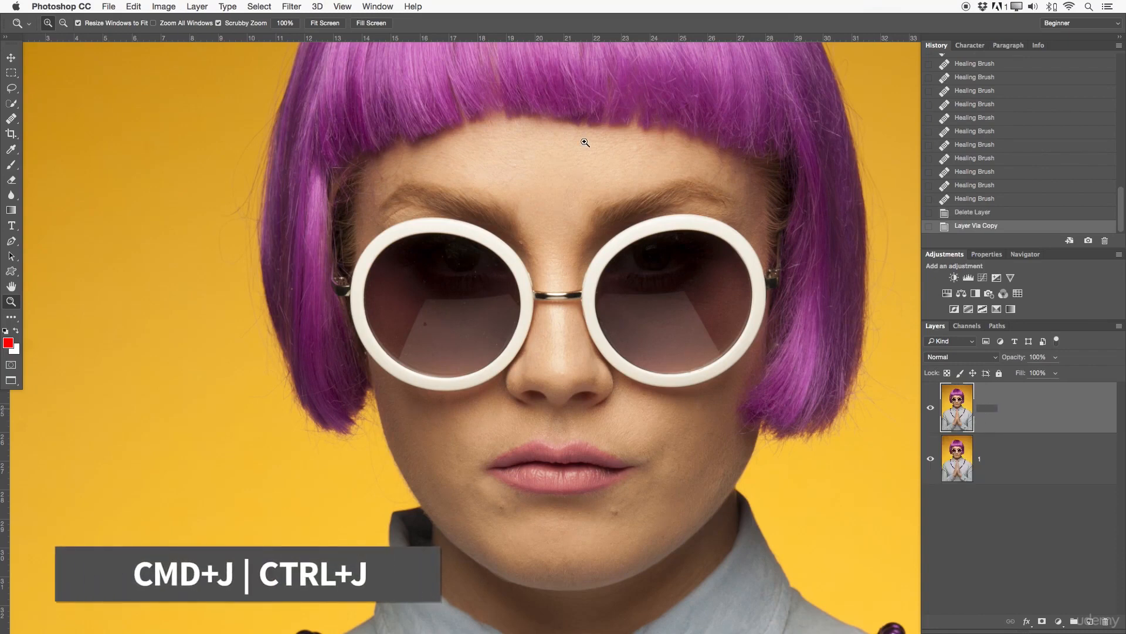
pyautogui.write('2')
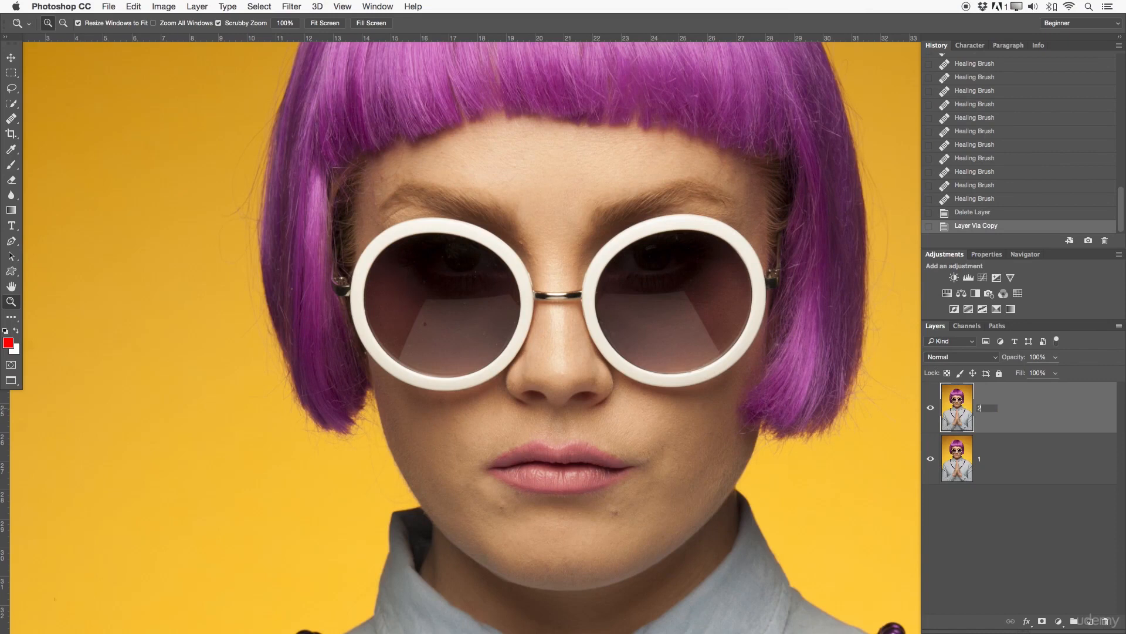
pyautogui.press('Return')
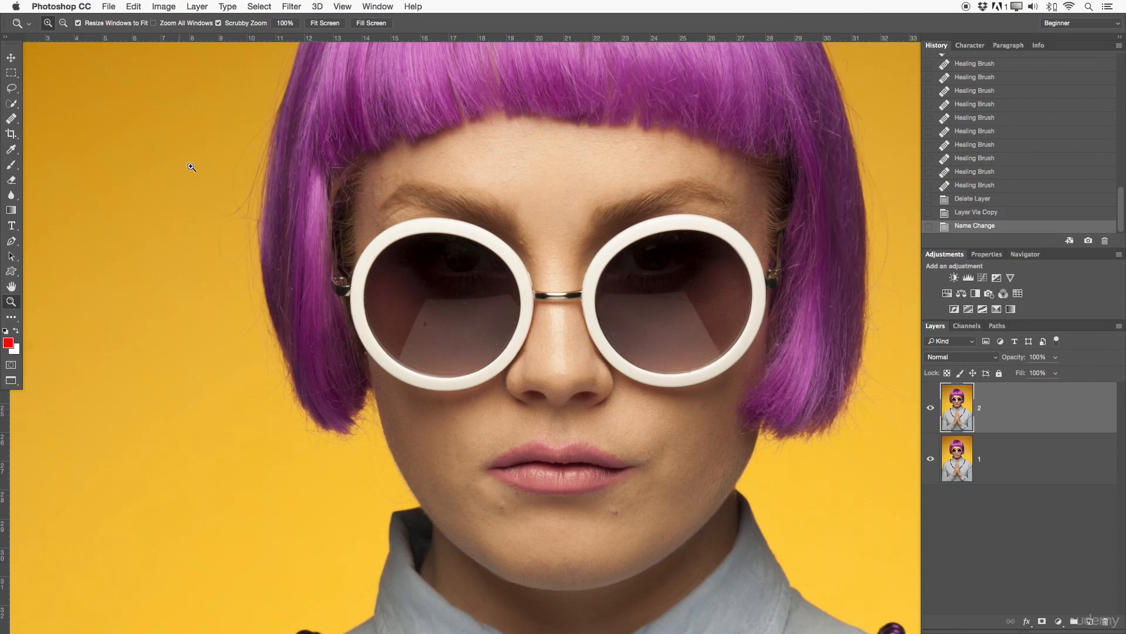
# Step: Activate the Healing Brush and set it to sample Current Layer only
pyautogui.press('s')
pyautogui.rightClick(11, 118)
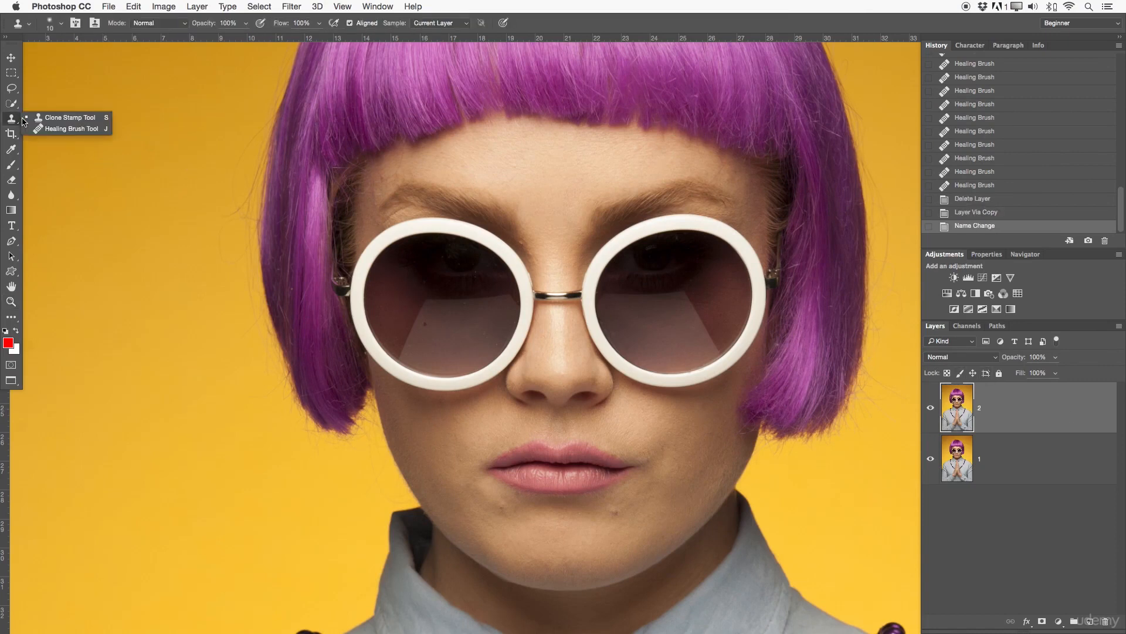
pyautogui.click(41, 129)
pyautogui.click(415, 26)
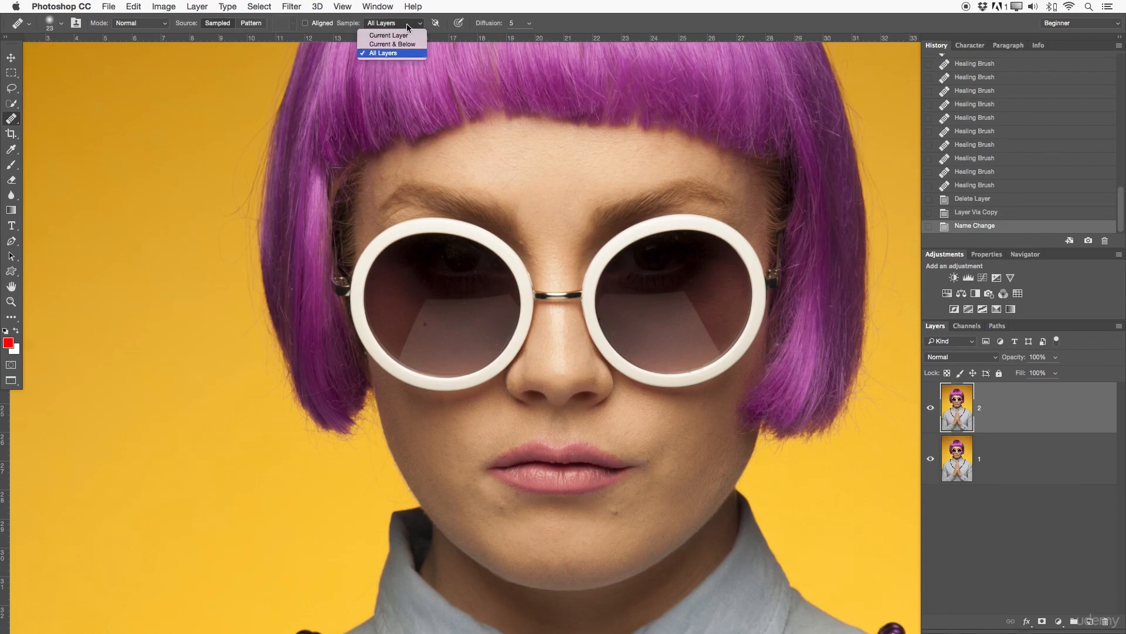
pyautogui.click(388, 35)
# Step: Heal the dark spot below the right mouth corner directly on layer 2
pyautogui.press('z')
pyautogui.moveTo(638, 498); pyautogui.dragTo(652, 347)
pyautogui.press('h')
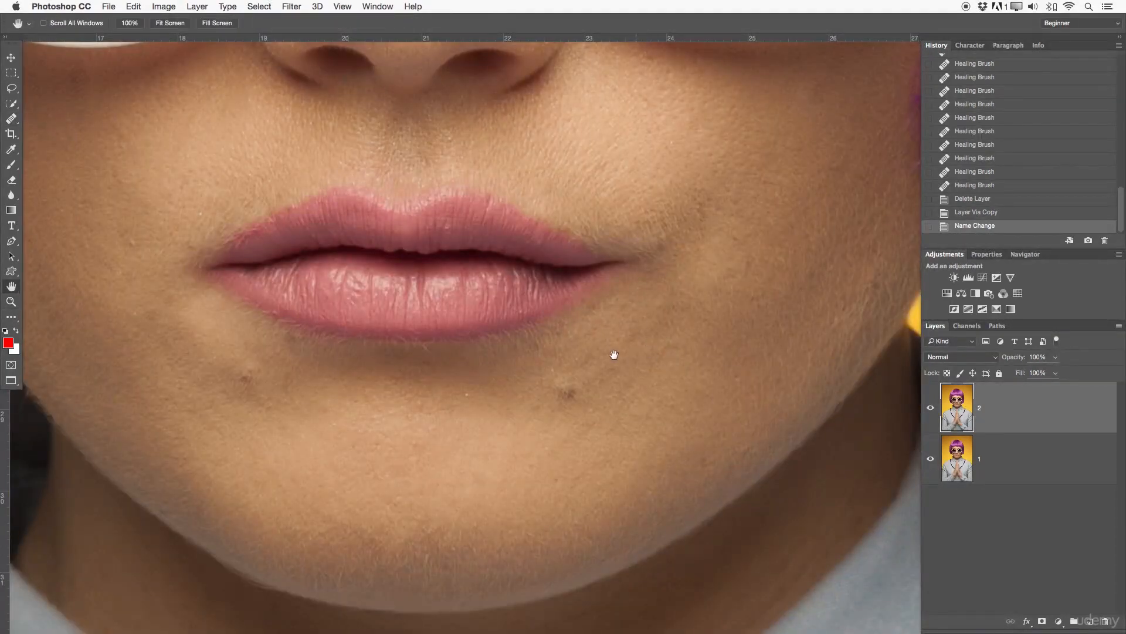
pyautogui.press('j')
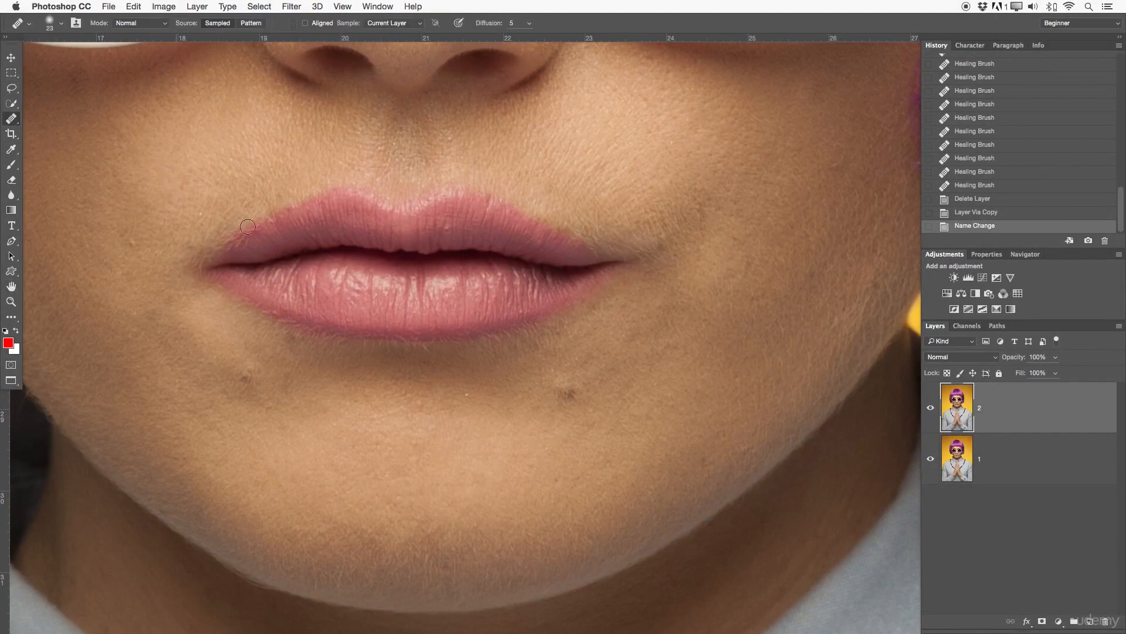
pyautogui.click(567, 392)
pyautogui.click(580, 385)
pyautogui.click(577, 361)
pyautogui.click(590, 412)
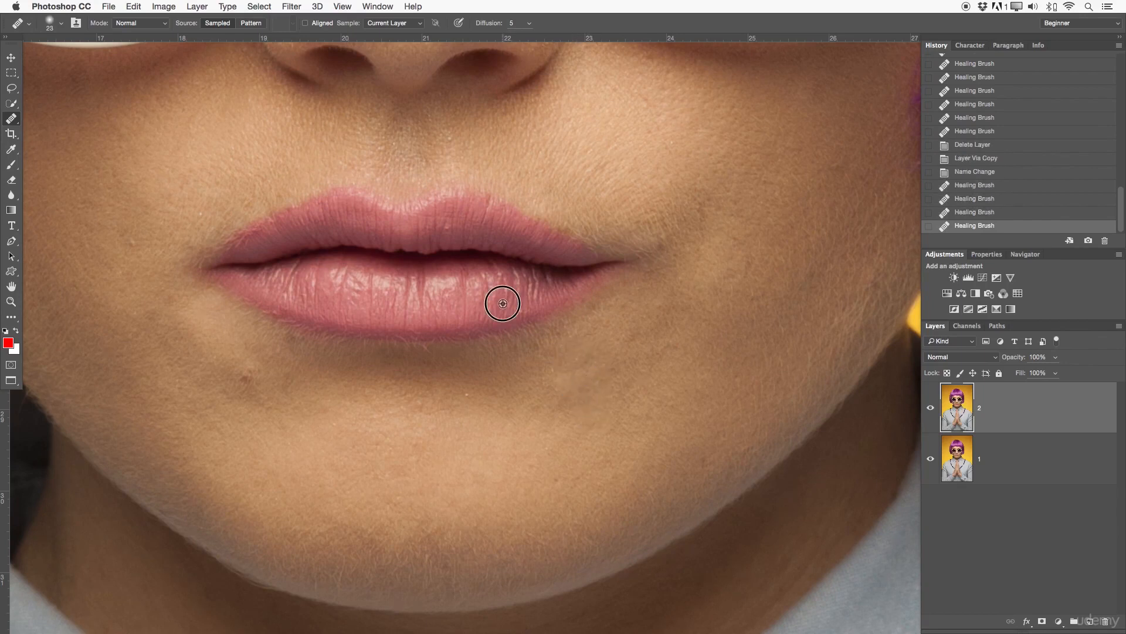
# Step: Heal the small white speck on the chin under the lower lip on layer 2
pyautogui.click(521, 309)
pyautogui.click(468, 392)
pyautogui.click(434, 407)
pyautogui.click(433, 416)
pyautogui.click(443, 412)
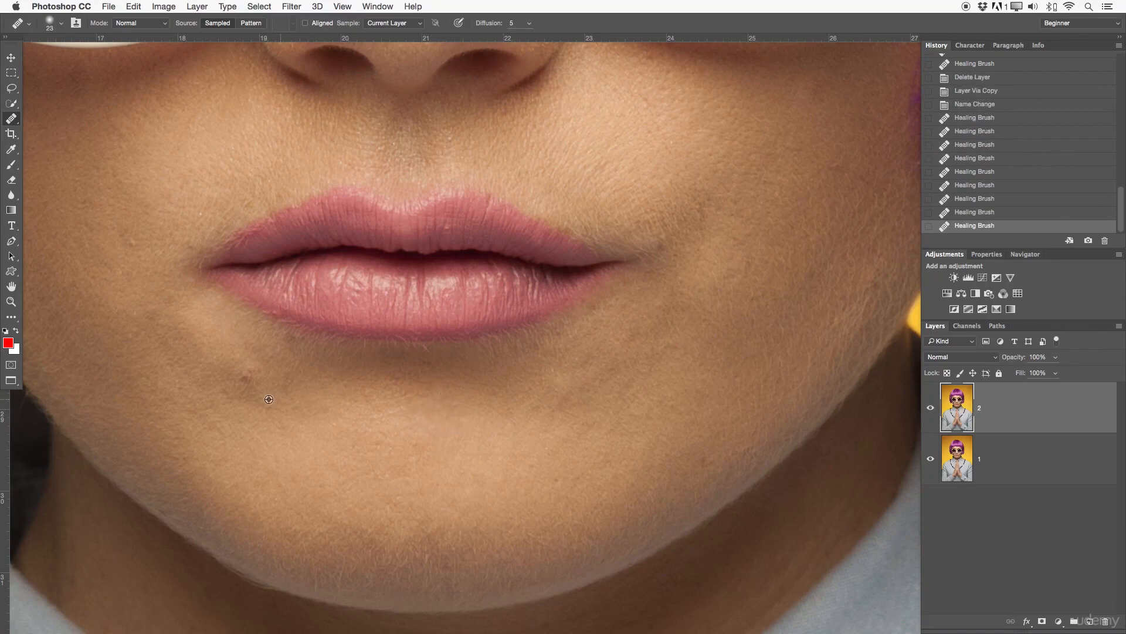
# Step: Heal the reddish blemish below the left mouth corner and the small cheek spots beside it on layer 2
pyautogui.moveTo(243, 369)
pyautogui.mouseDown()
pyautogui.moveTo(266, 391)
pyautogui.moveTo(247, 378)
pyautogui.mouseUp()
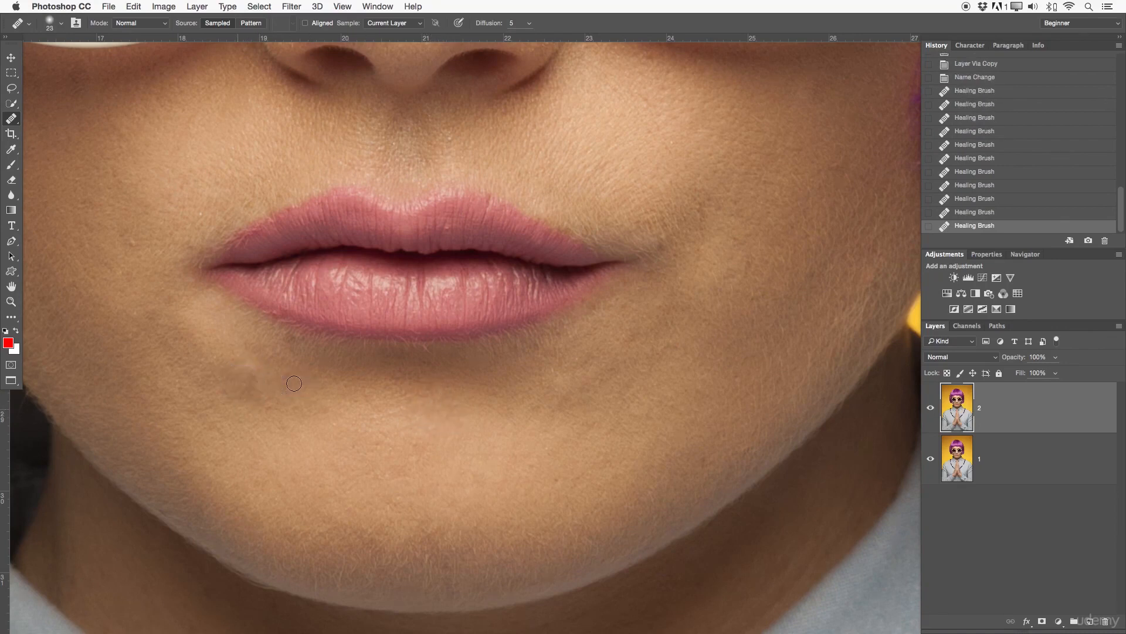
pyautogui.keyDown('alt'); pyautogui.click(118, 260); pyautogui.keyUp('alt')
pyautogui.click(134, 241)
pyautogui.keyDown('alt'); pyautogui.click(130, 257); pyautogui.keyUp('alt')
pyautogui.click(116, 265)
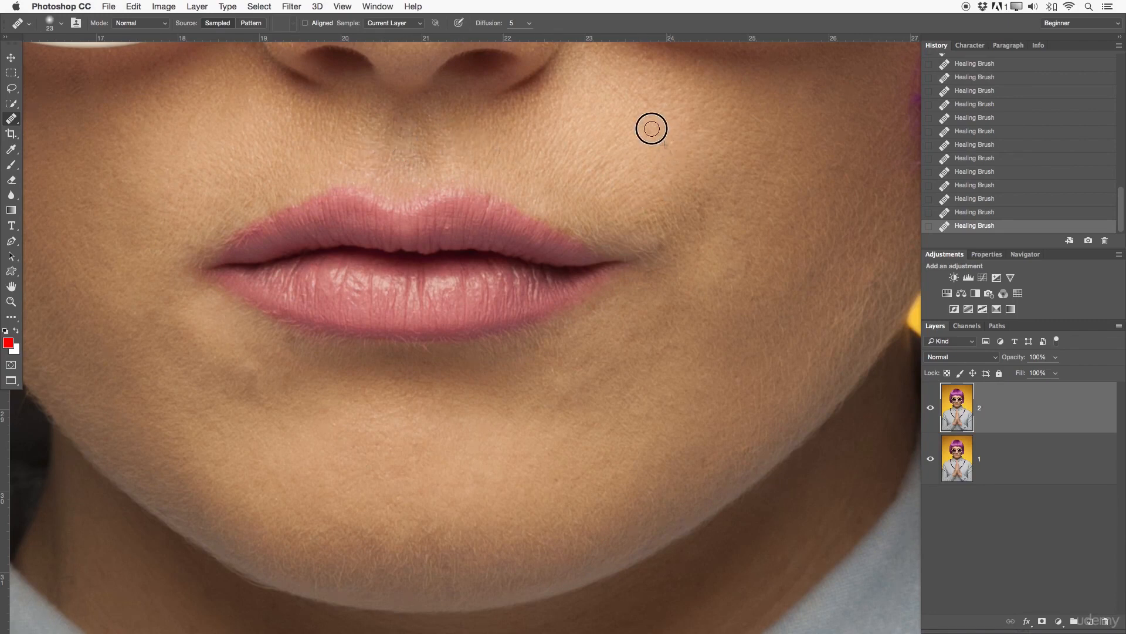
# Step: Compare the portrait with layer 2 hidden and shown, and delete layer 2
pyautogui.press('z')
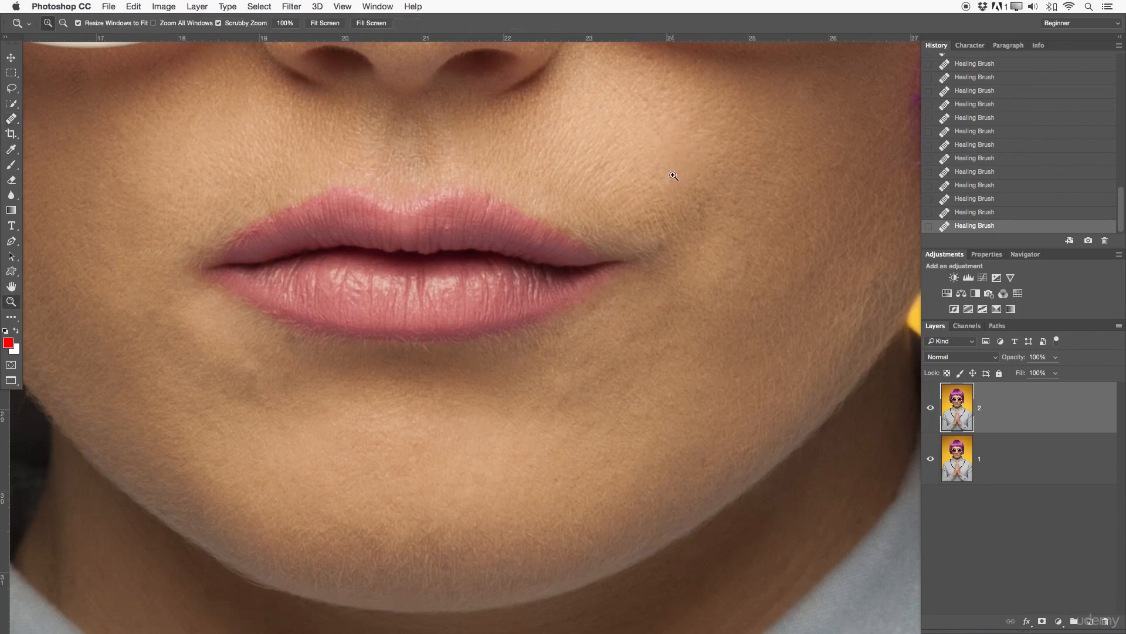
pyautogui.moveTo(674, 171); pyautogui.dragTo(624, 178)
pyautogui.moveTo(618, 299); pyautogui.dragTo(568, 416)
pyautogui.click(932, 409)
pyautogui.click(933, 410)
pyautogui.click(932, 410)
pyautogui.click(932, 410)
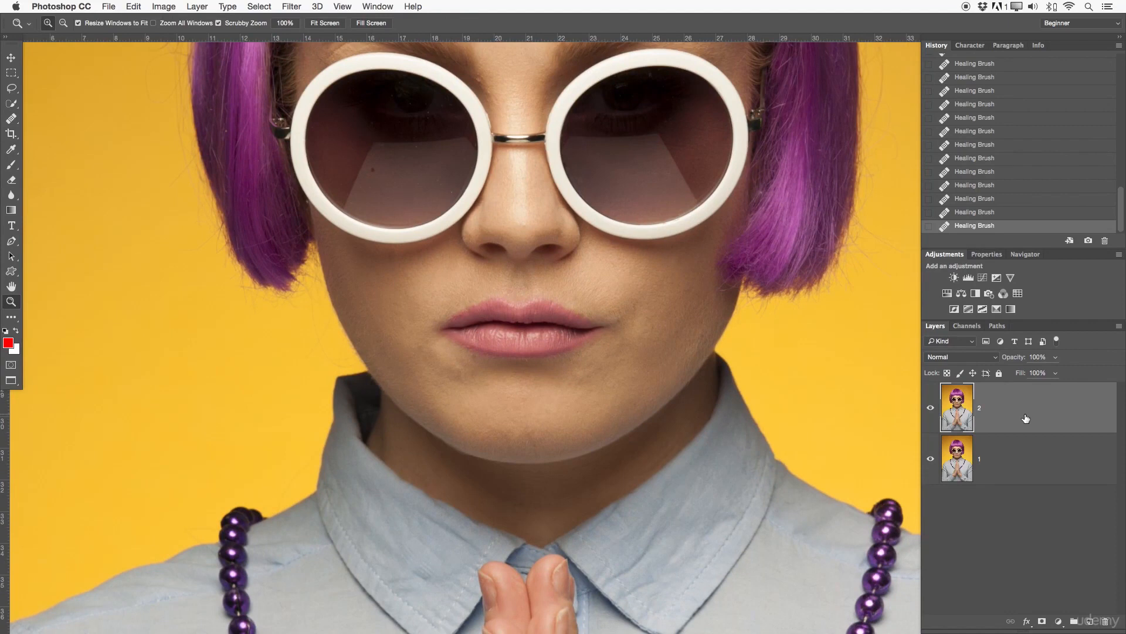
pyautogui.press('Delete')
pyautogui.moveTo(549, 323); pyautogui.dragTo(487, 324)
pyautogui.moveTo(544, 285); pyautogui.dragTo(494, 347)
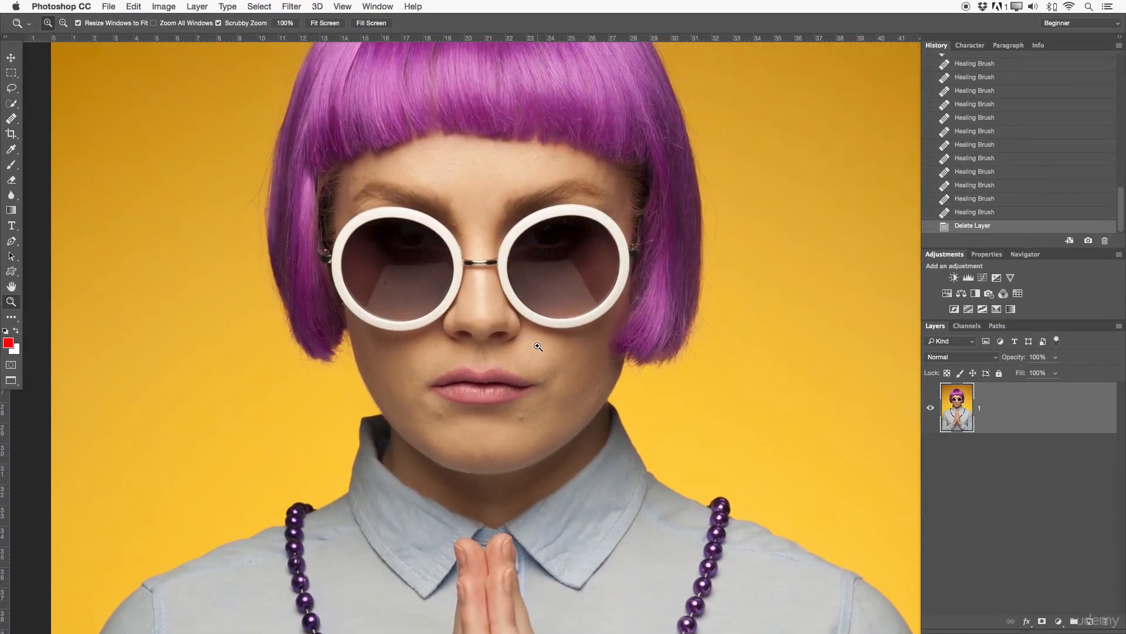